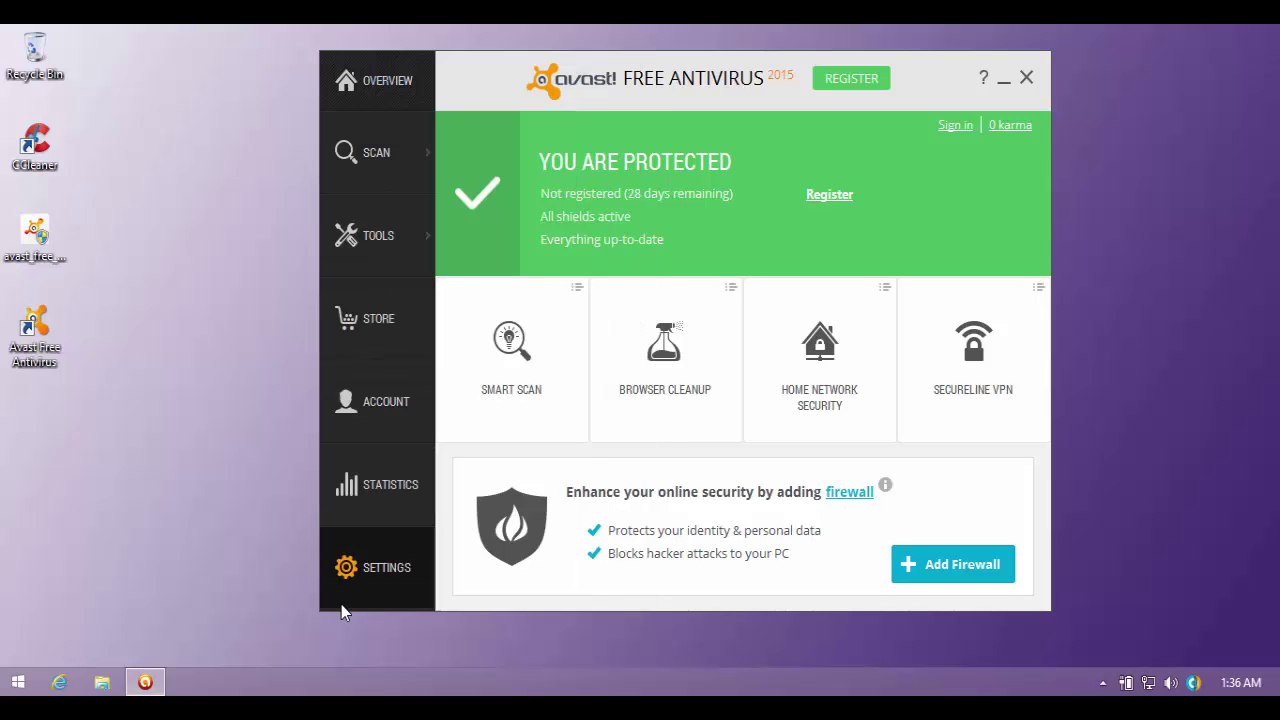
- Turn on scanning for potentially unwanted programs (PUPs) in Avast's general settings
{"action": "left_click", "coordinate": [352, 580]}
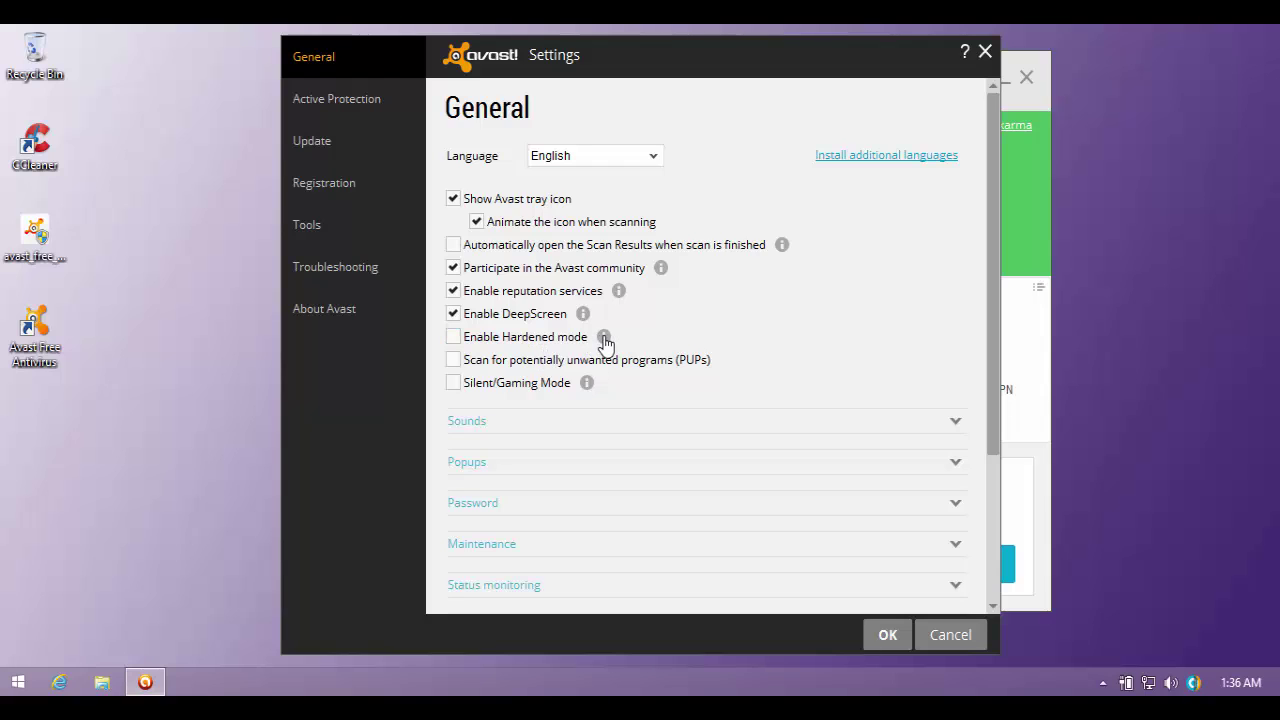
{"action": "mouse_move", "coordinate": [607, 342]}
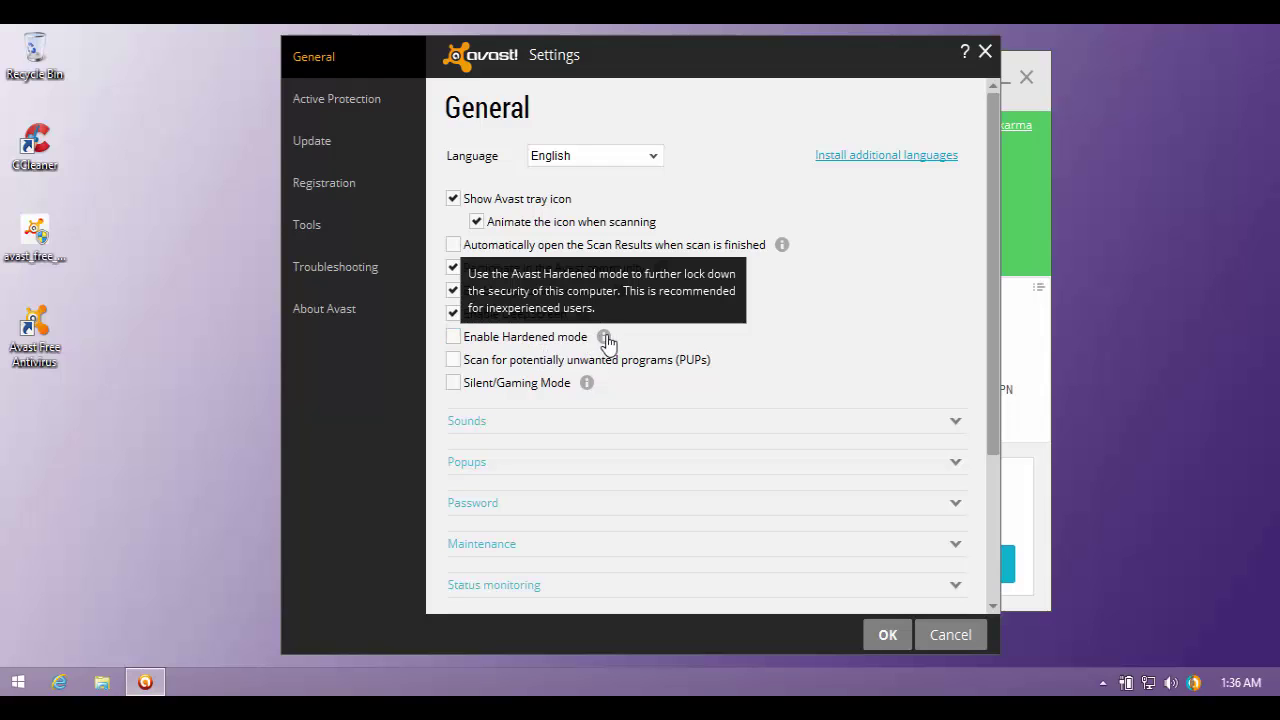
{"action": "left_click", "coordinate": [453, 359]}
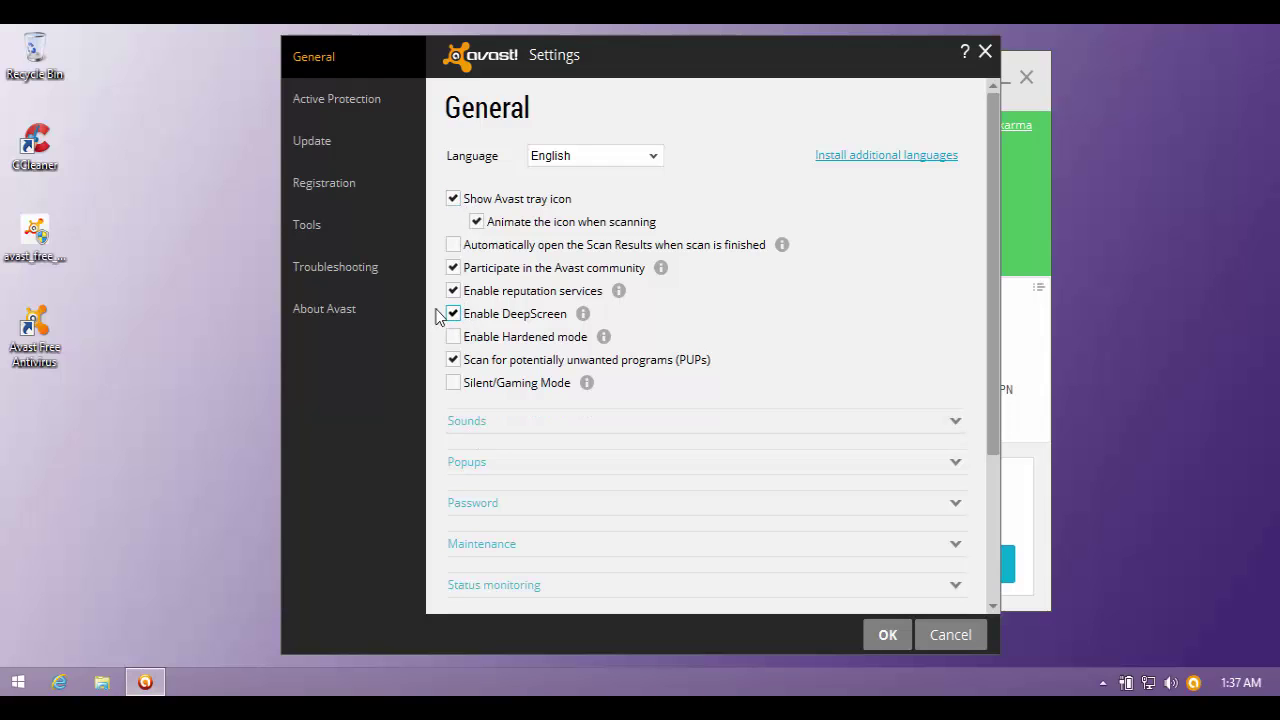
- Examine the File System Shield's scan triggers, exclusions, advanced options, detection actions and packer formats
{"action": "left_click", "coordinate": [337, 98]}
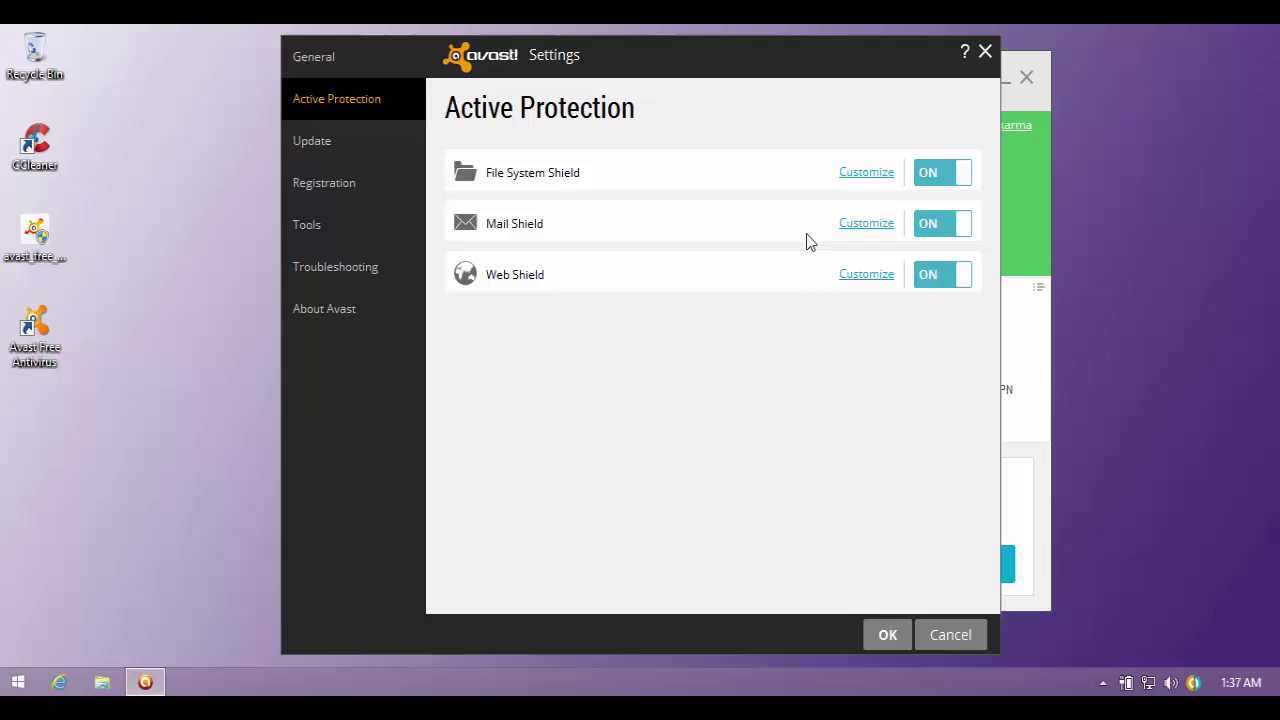
{"action": "left_click", "coordinate": [885, 180]}
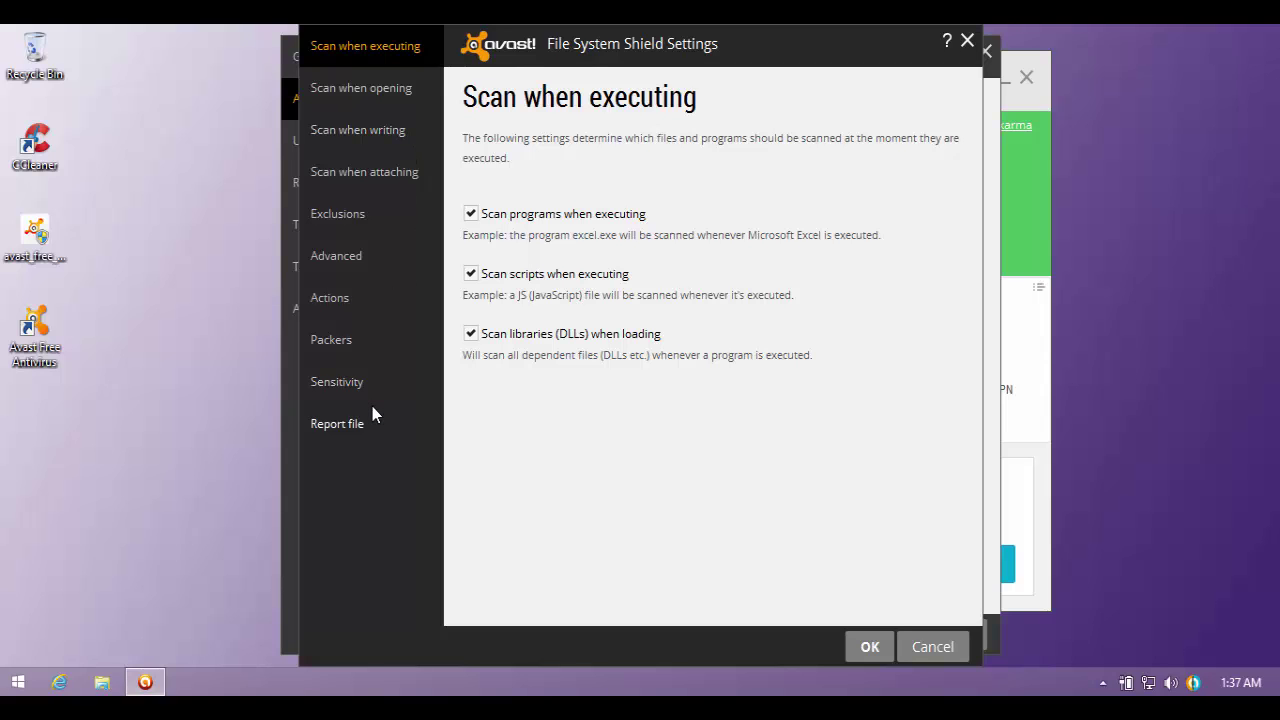
{"action": "left_click_drag", "start_coordinate": [577, 68], "coordinate": [795, 108]}
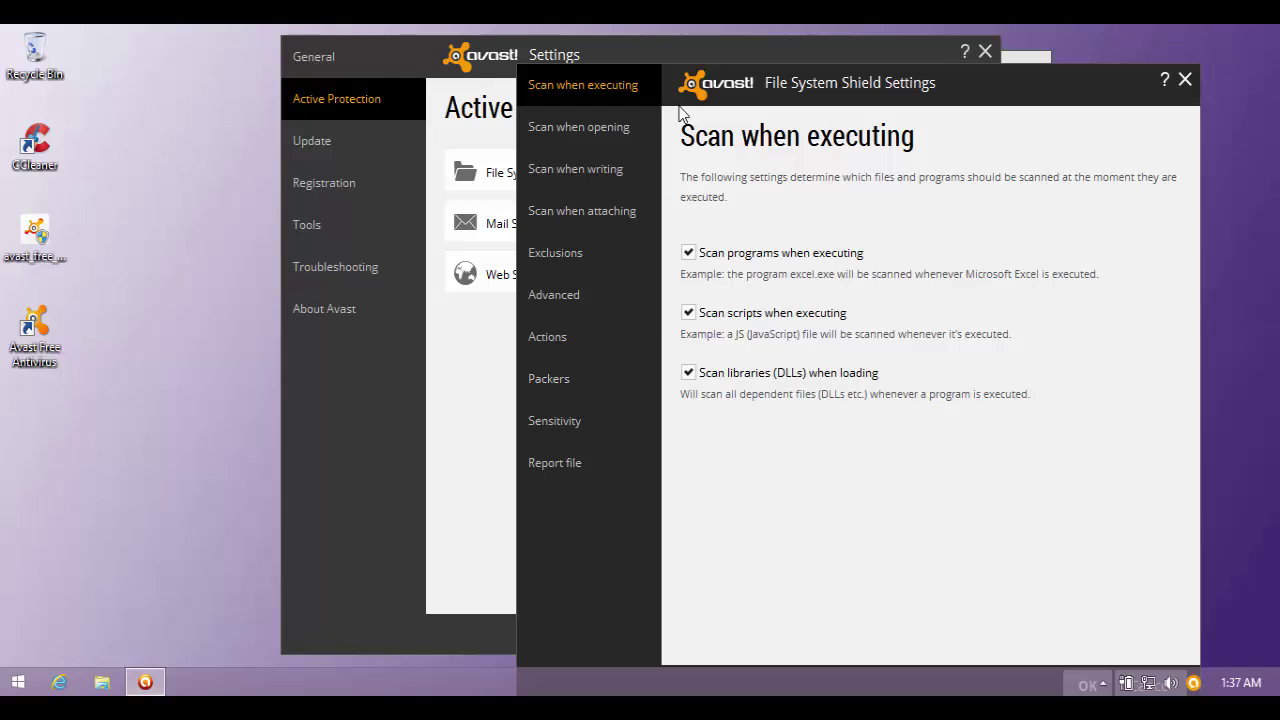
{"action": "left_click_drag", "start_coordinate": [688, 82], "coordinate": [513, 50]}
{"action": "left_click", "coordinate": [417, 108]}
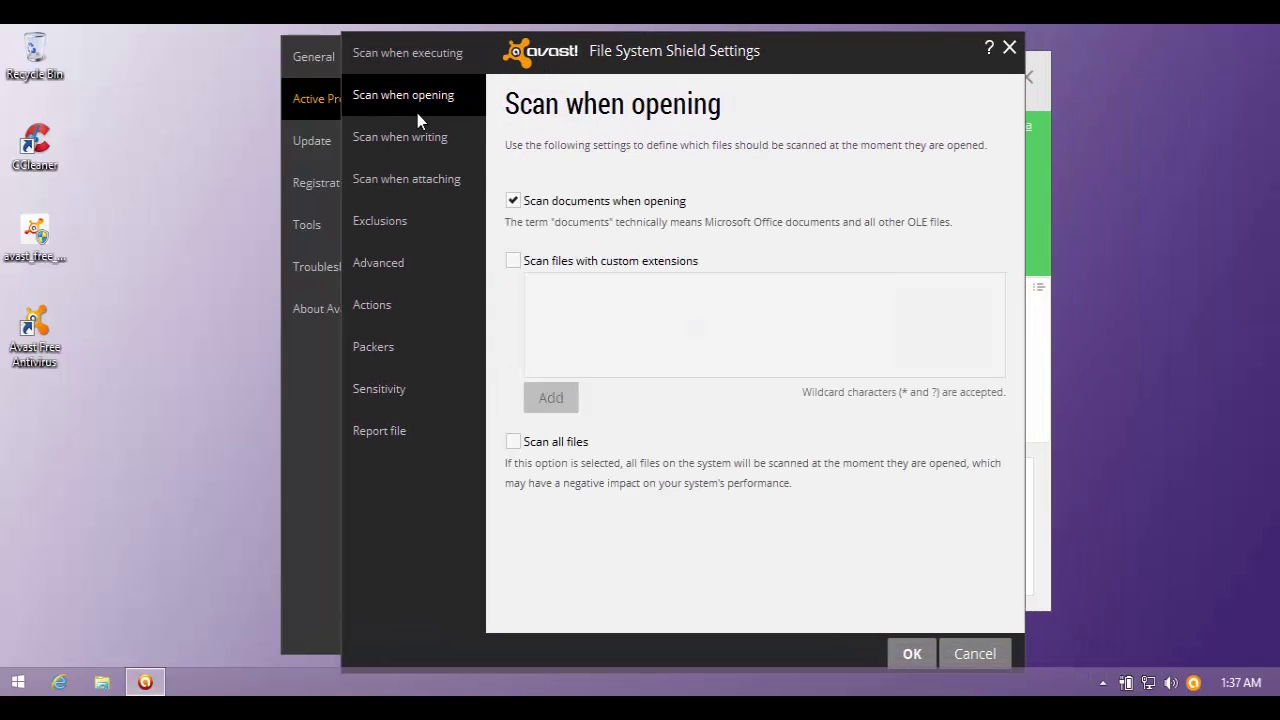
{"action": "left_click", "coordinate": [403, 180]}
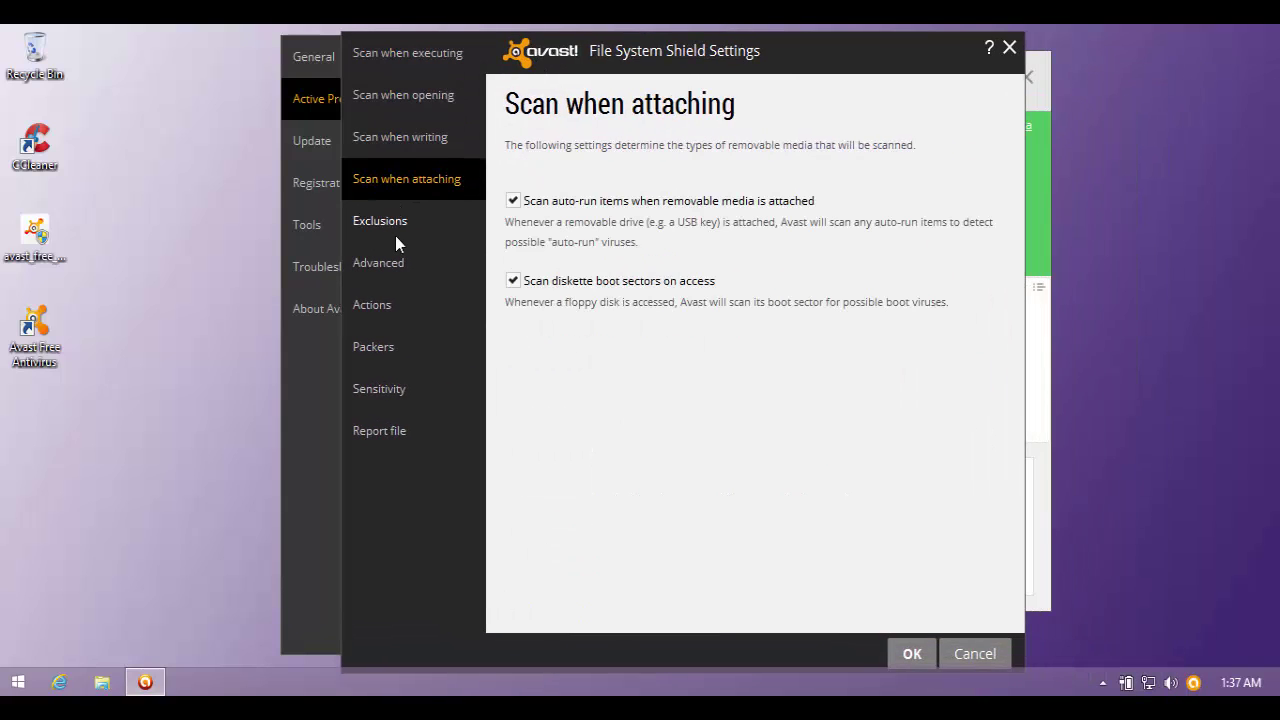
{"action": "left_click", "coordinate": [396, 230]}
{"action": "left_click", "coordinate": [402, 264]}
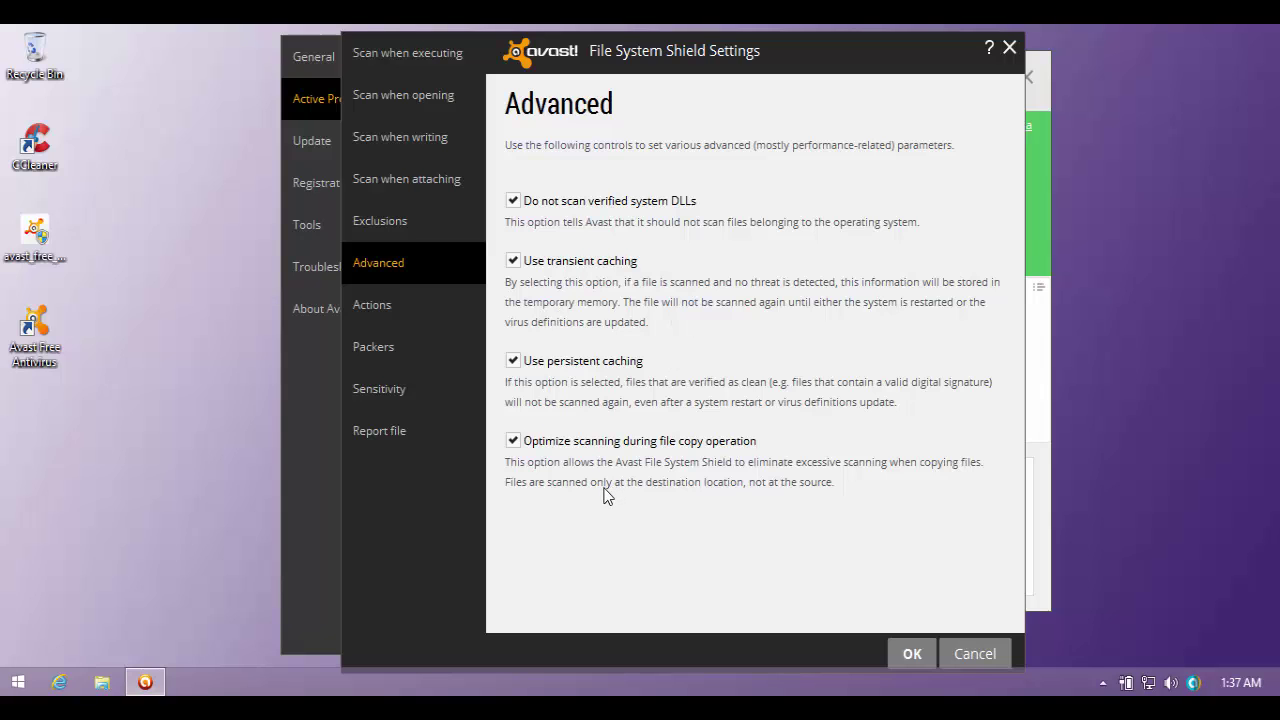
{"action": "left_click", "coordinate": [426, 306]}
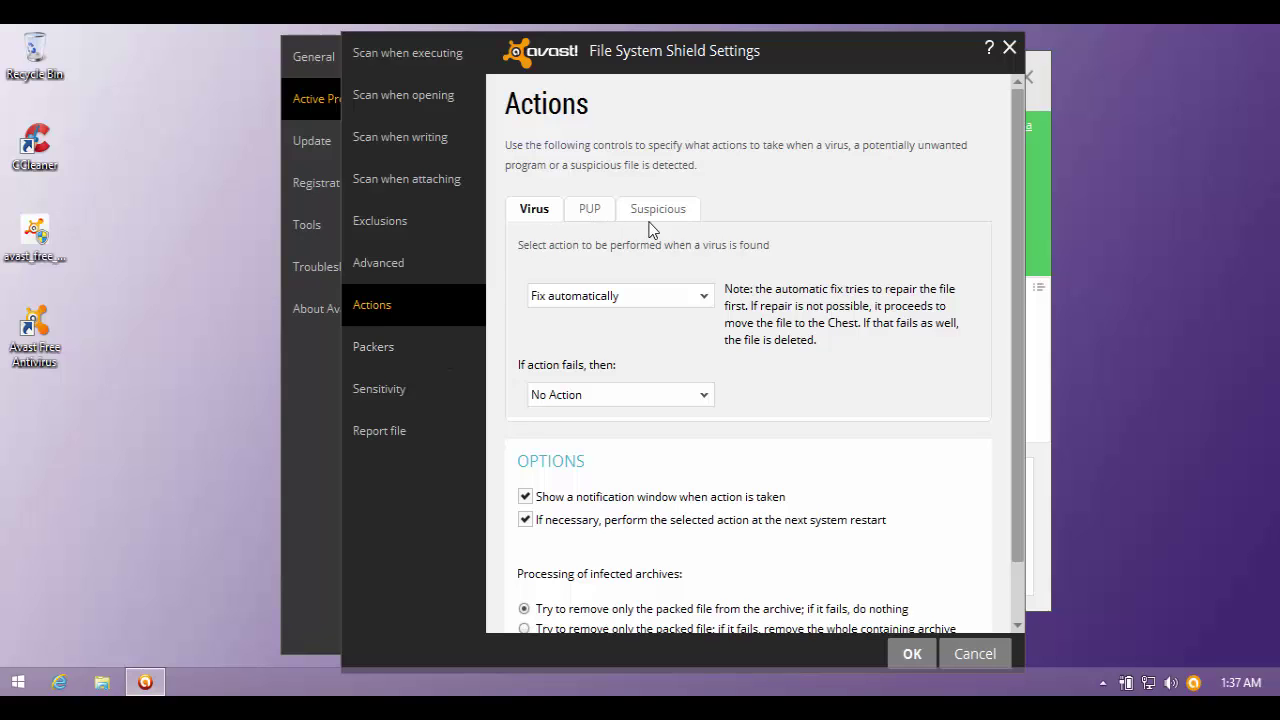
{"action": "left_click", "coordinate": [425, 347]}
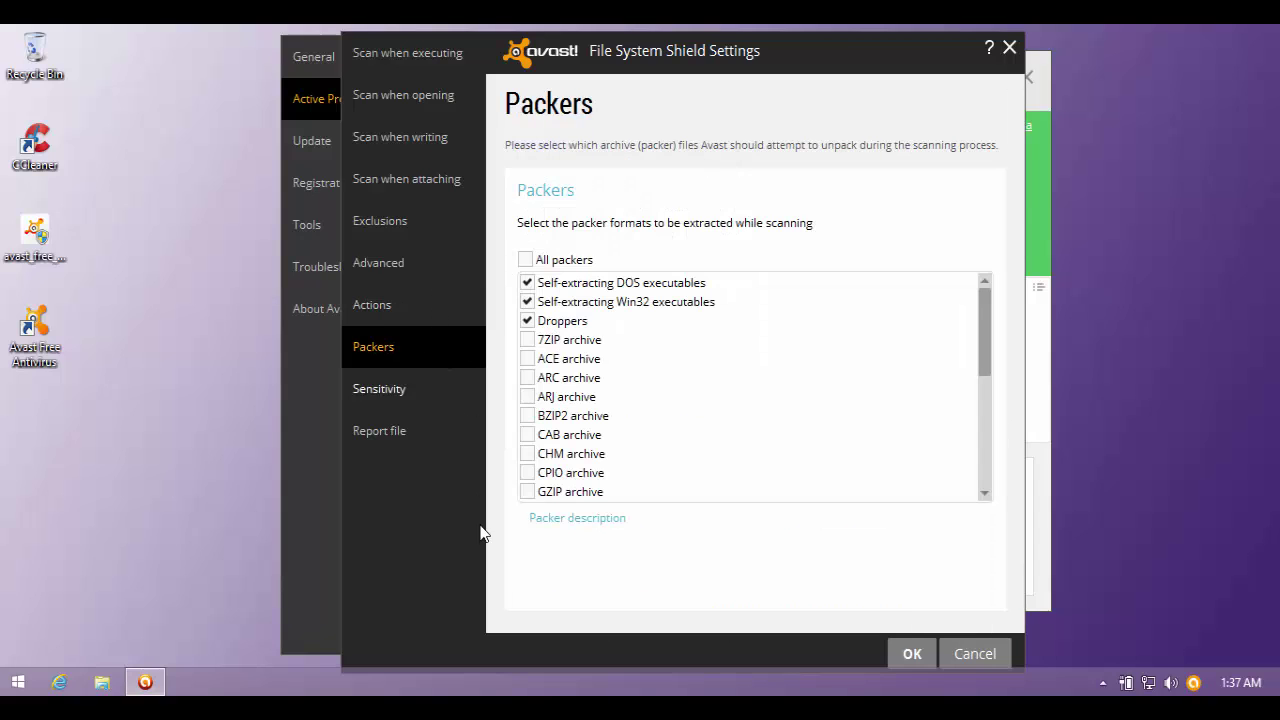
- Try different heuristics sensitivity levels for the File System Shield, ending on Normal
{"action": "left_click", "coordinate": [382, 405]}
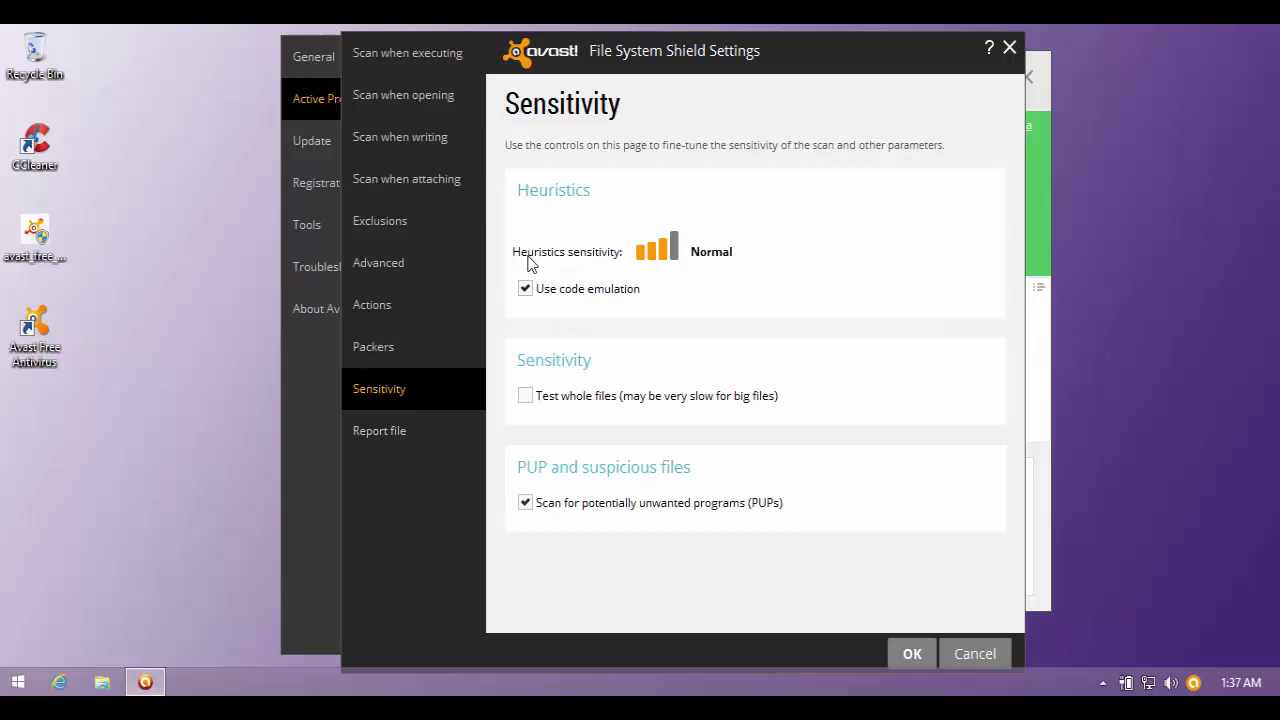
{"action": "left_click", "coordinate": [674, 250]}
{"action": "left_click", "coordinate": [643, 252]}
{"action": "left_click", "coordinate": [665, 252]}
- Review the File System Shield's report file options and leave the shield's settings without saving
{"action": "left_click", "coordinate": [411, 425]}
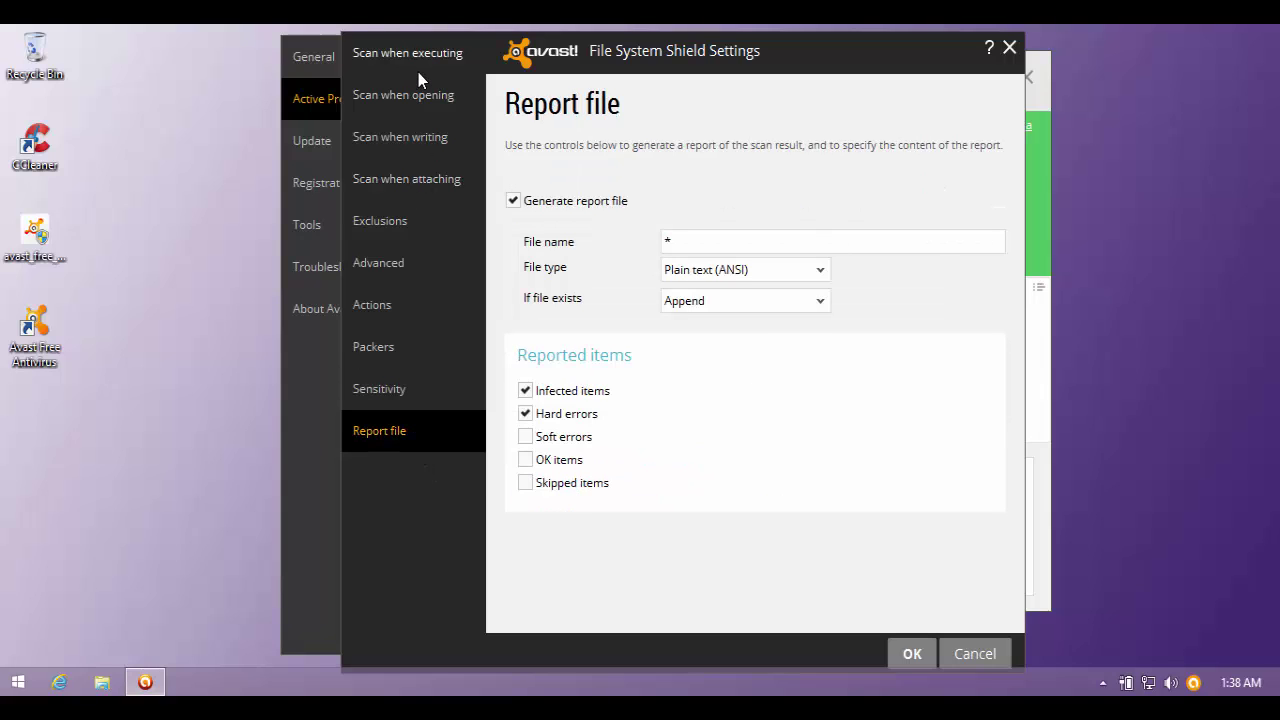
{"action": "left_click_drag", "start_coordinate": [544, 64], "coordinate": [515, 58]}
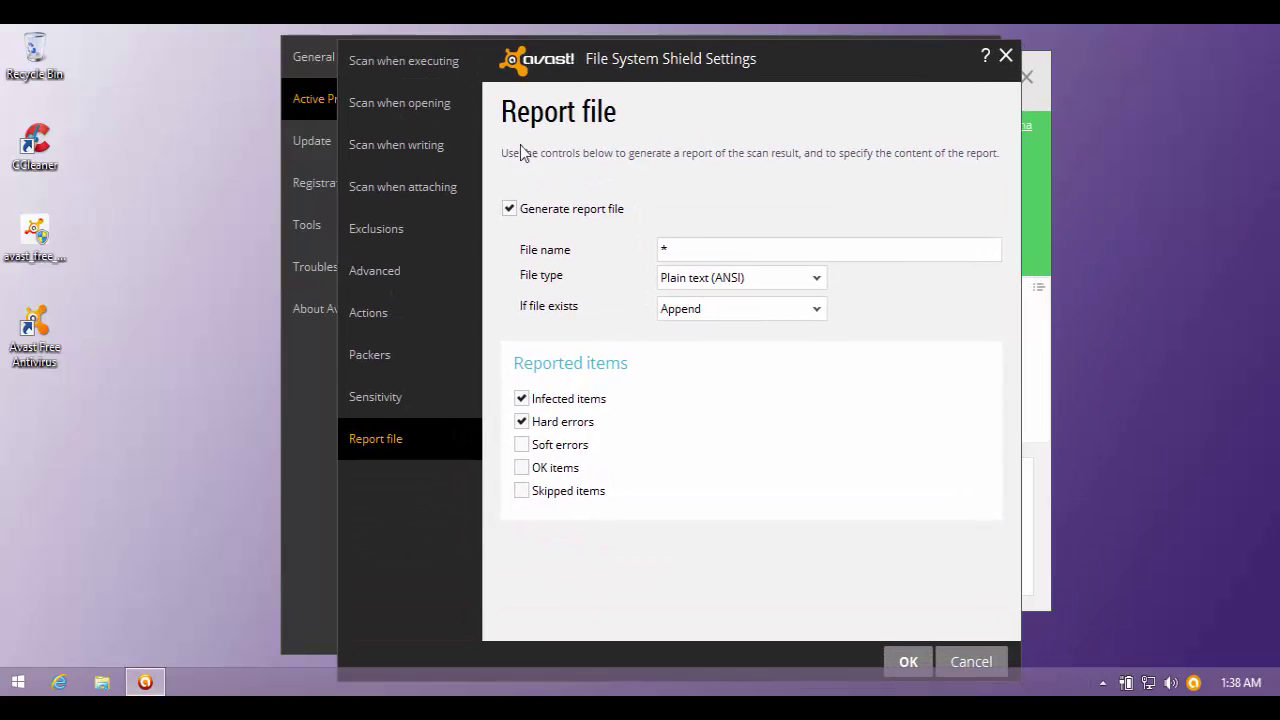
{"action": "left_click_drag", "start_coordinate": [609, 82], "coordinate": [570, 67]}
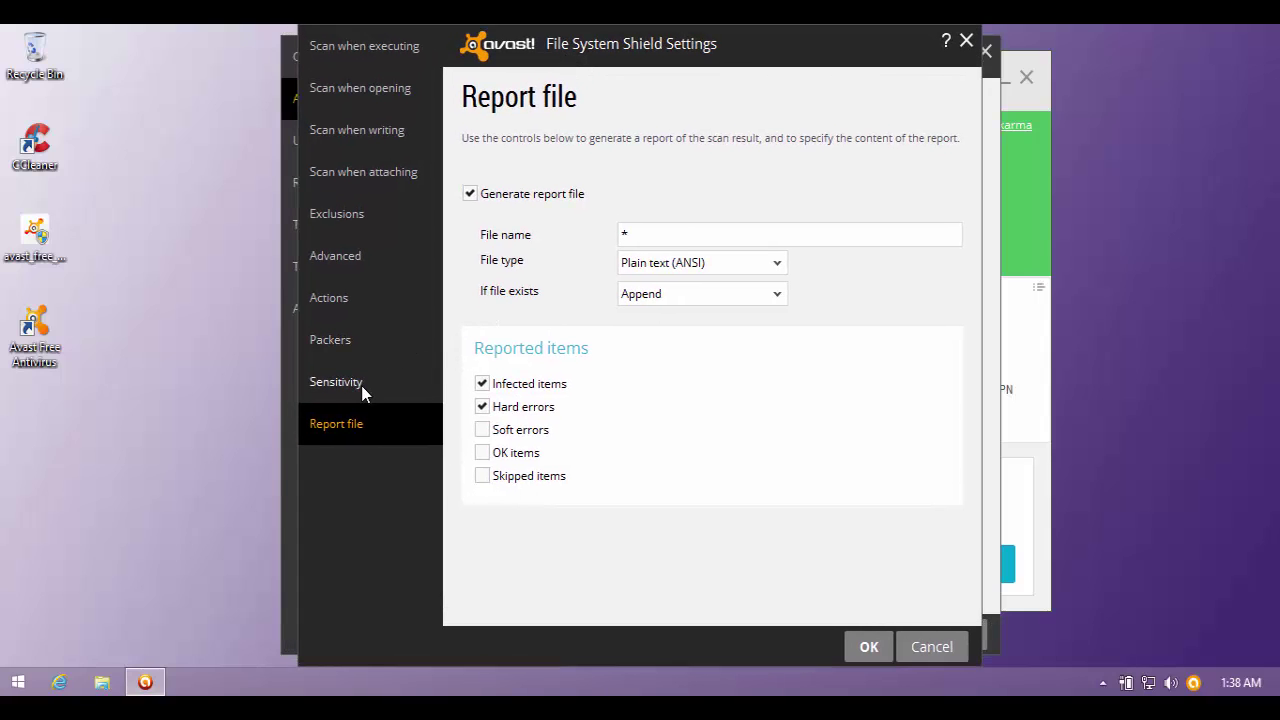
{"action": "left_click", "coordinate": [920, 652]}
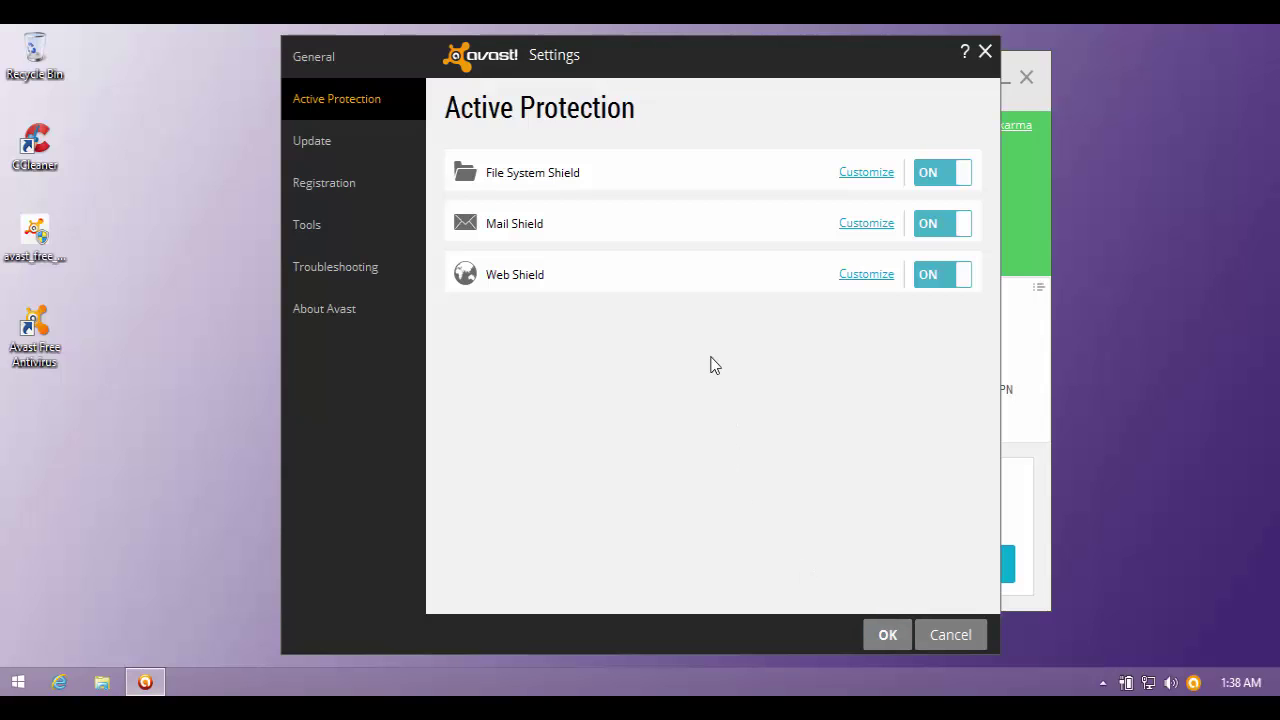
- Update the virus definitions from the update settings and dismiss the update summary
{"action": "left_click", "coordinate": [323, 148]}
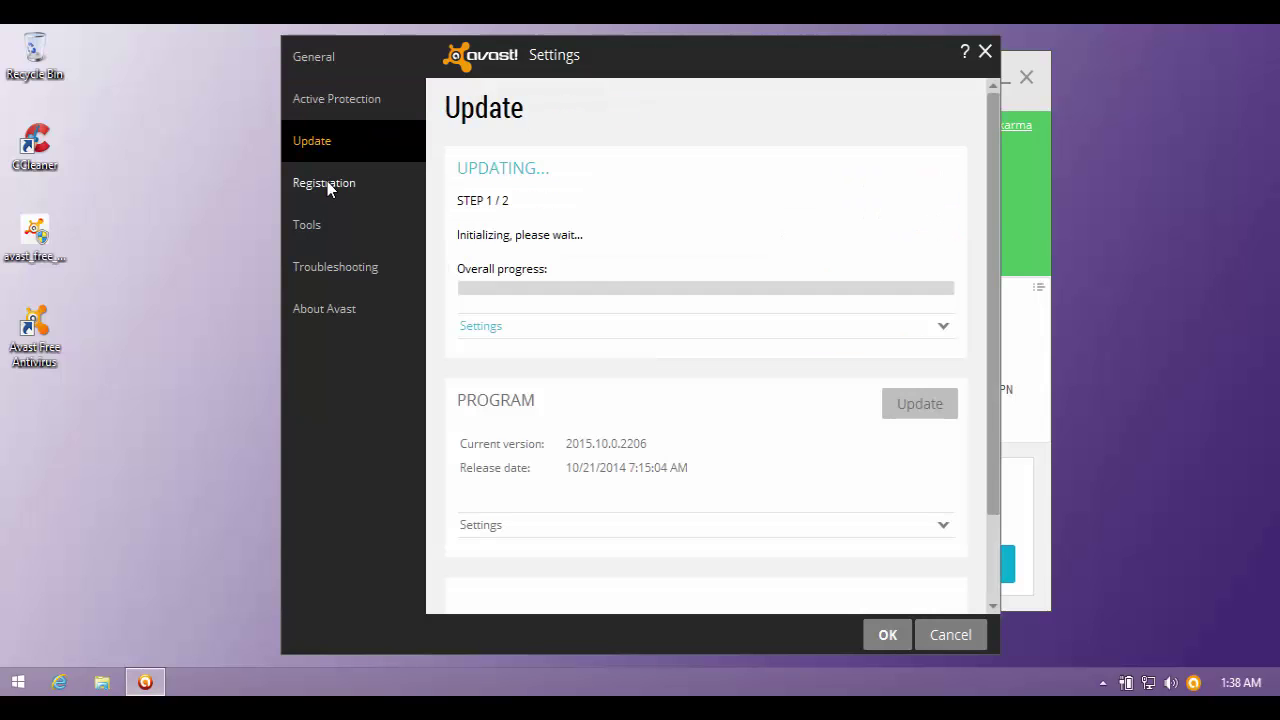
{"action": "left_click", "coordinate": [327, 185]}
{"action": "left_click", "coordinate": [312, 141]}
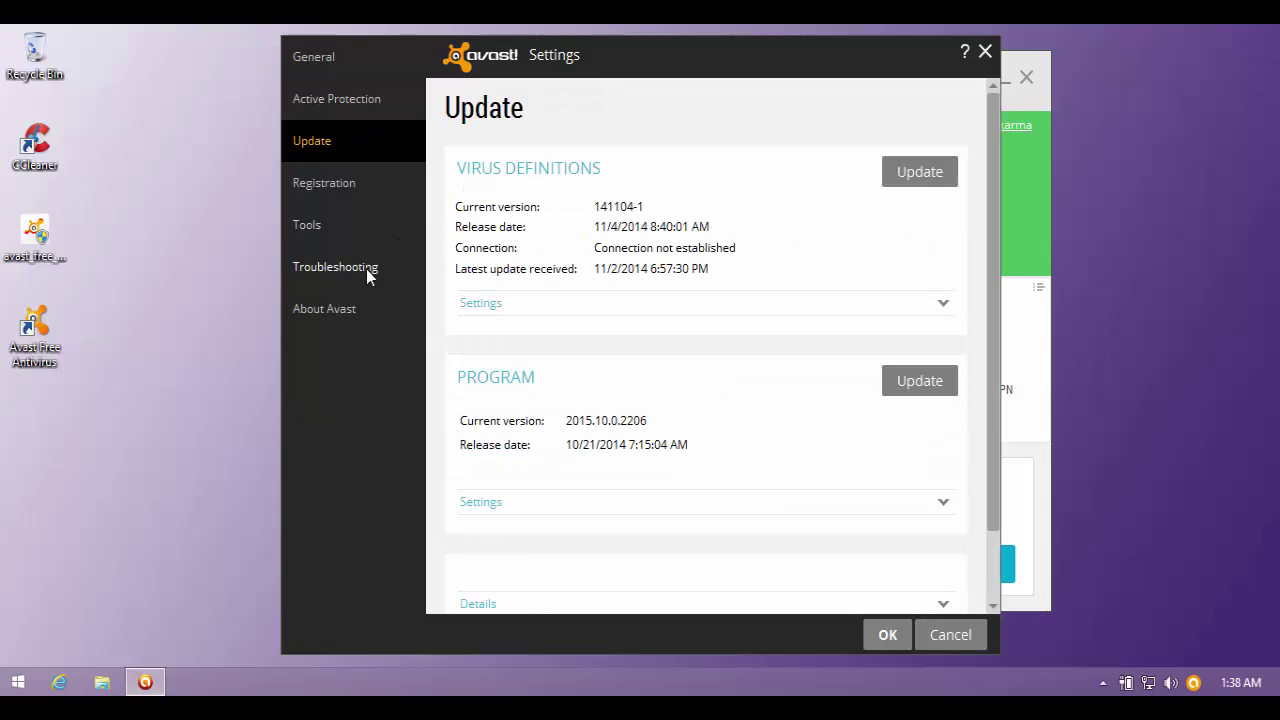
{"action": "left_click", "coordinate": [914, 174]}
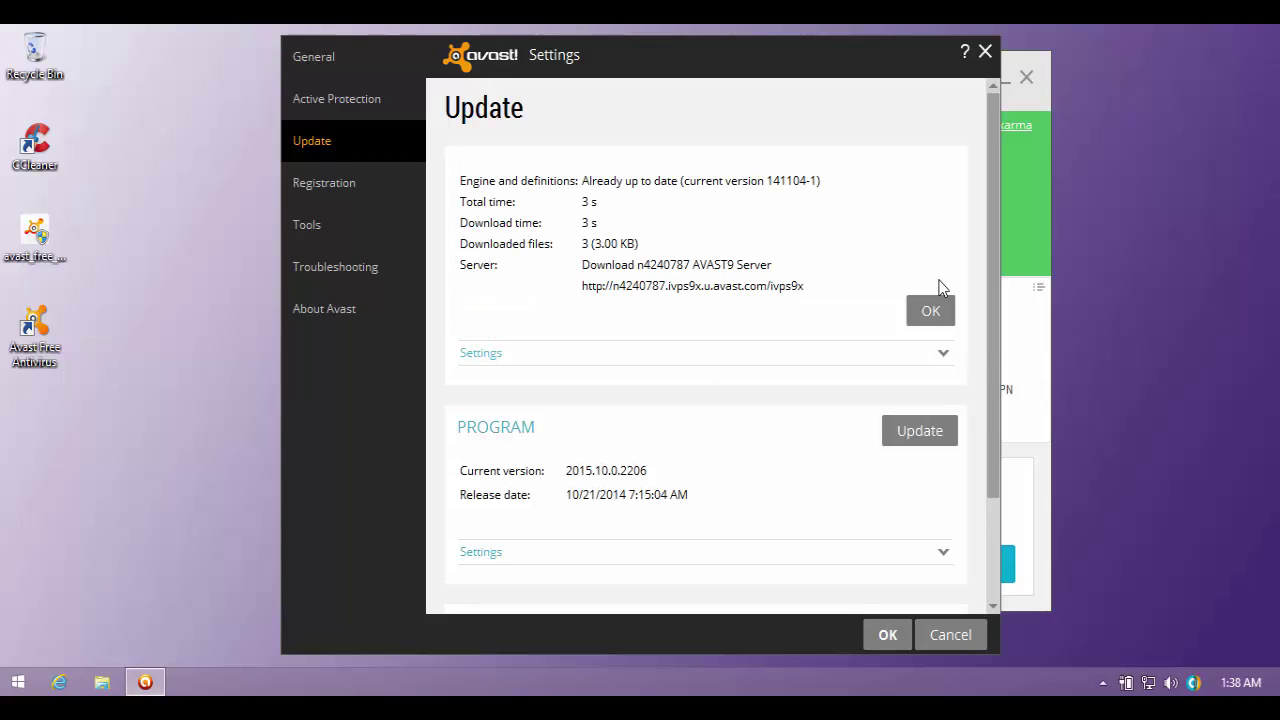
{"action": "left_click", "coordinate": [943, 308]}
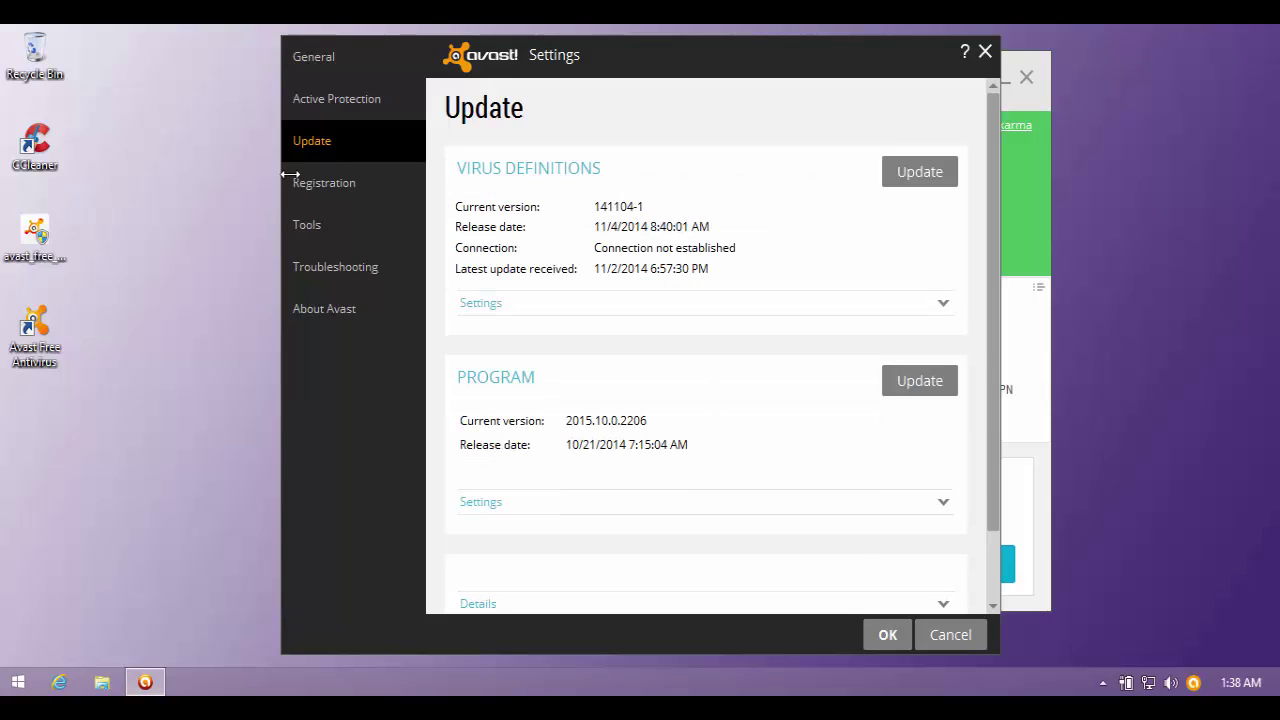
- Review the tools and GrimeFighter settings without saving changes, and close the Avast window
{"action": "left_click", "coordinate": [321, 225]}
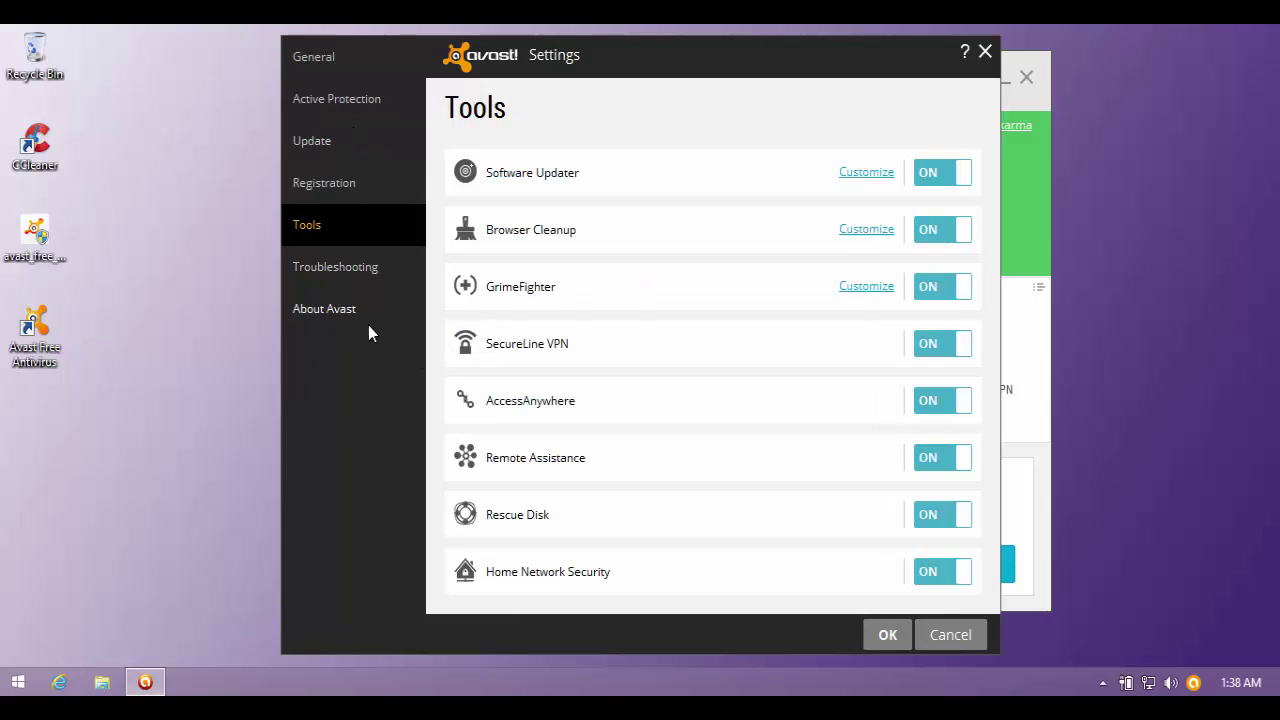
{"action": "left_click", "coordinate": [853, 292]}
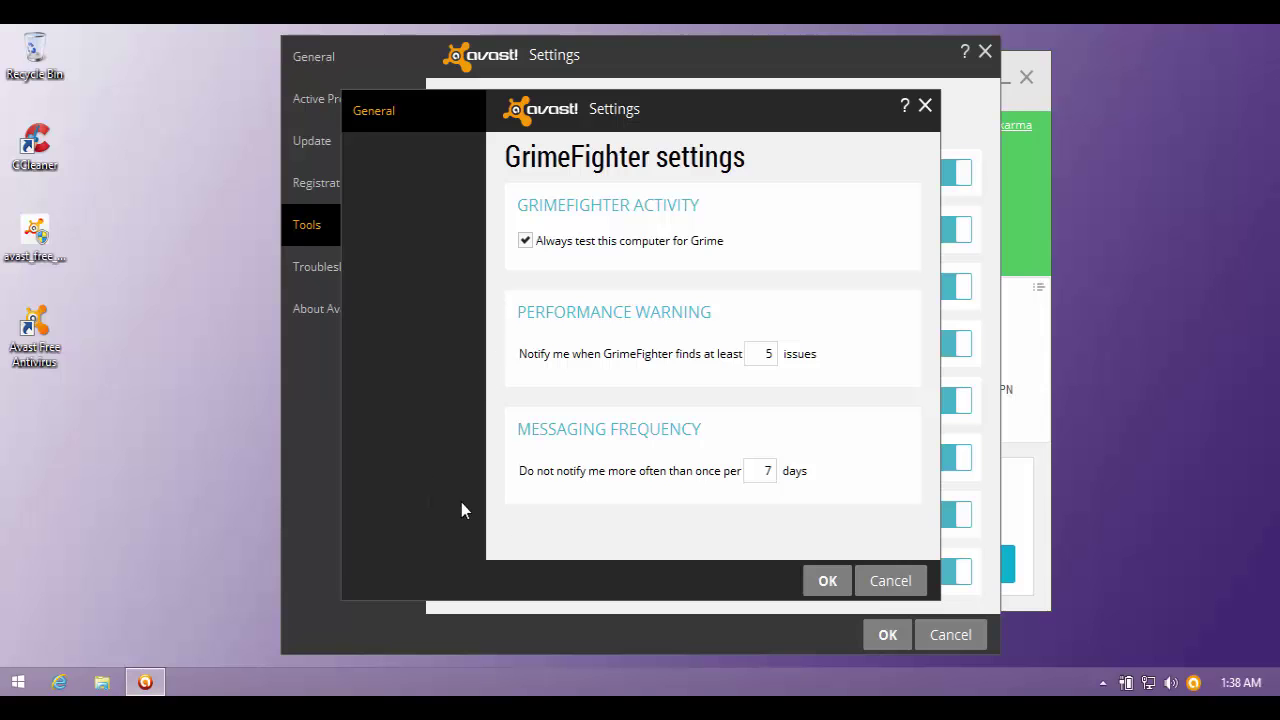
{"action": "left_click", "coordinate": [872, 584]}
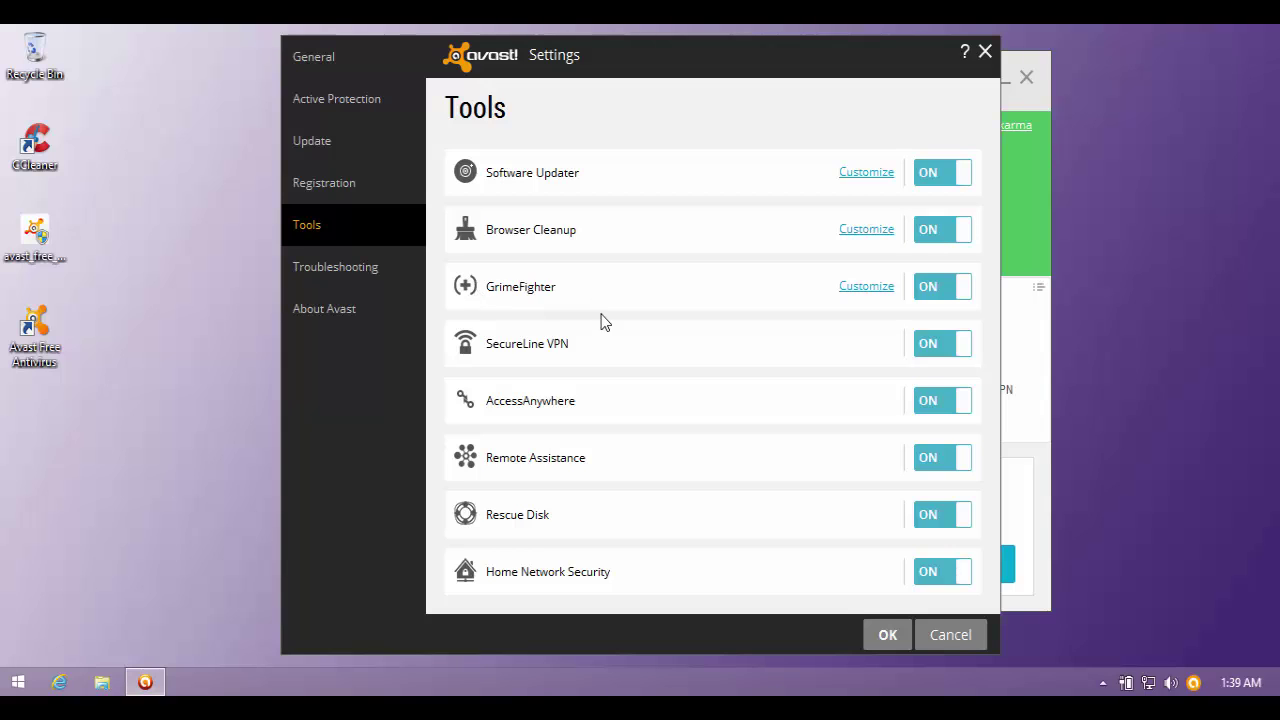
{"action": "left_click", "coordinate": [946, 640]}
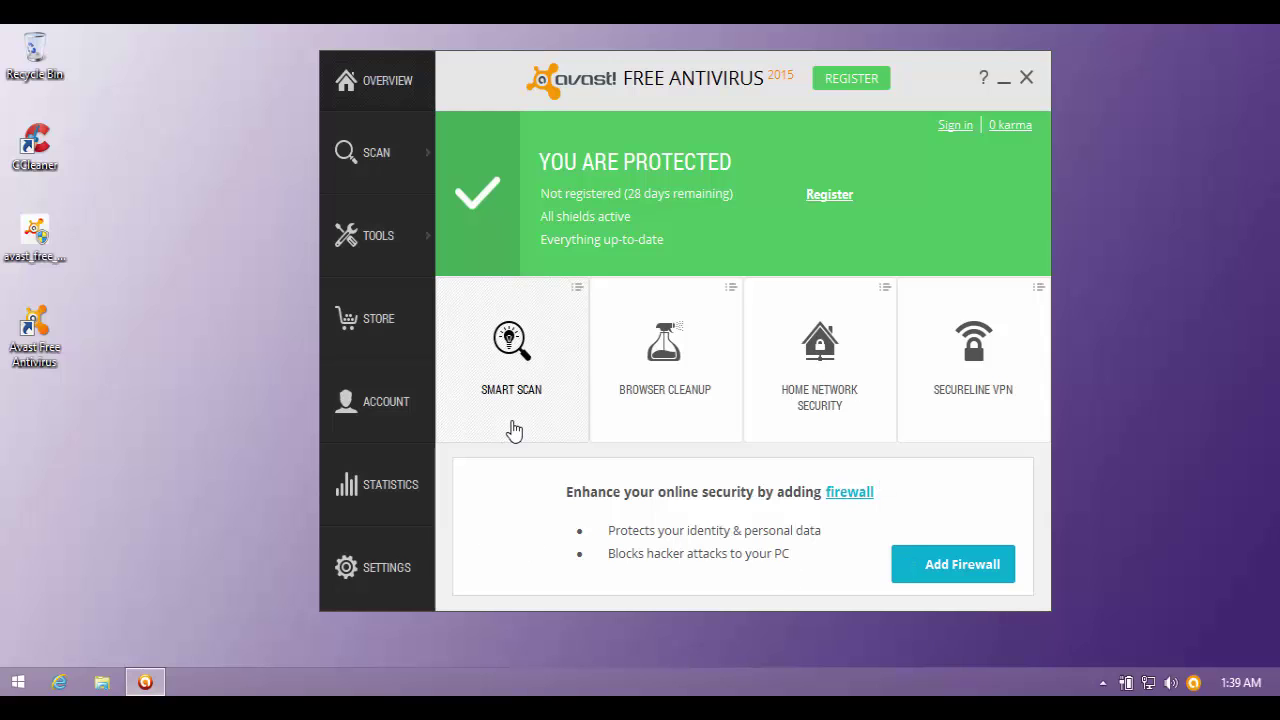
{"action": "left_click", "coordinate": [1026, 82]}
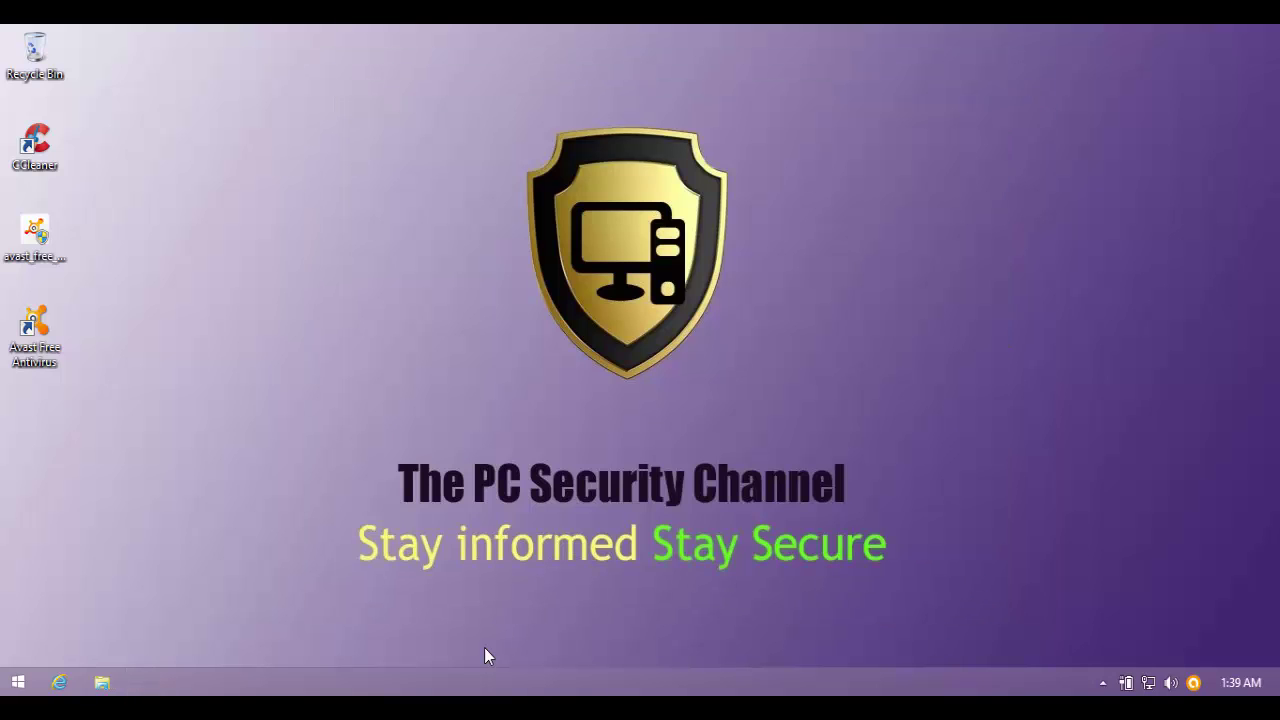
- Switch to Task Manager, check the CPU and memory use of the avast! Antivirus and avast! Service processes, and close it
{"action": "right_click", "coordinate": [479, 676]}
{"action": "left_click", "coordinate": [495, 610]}
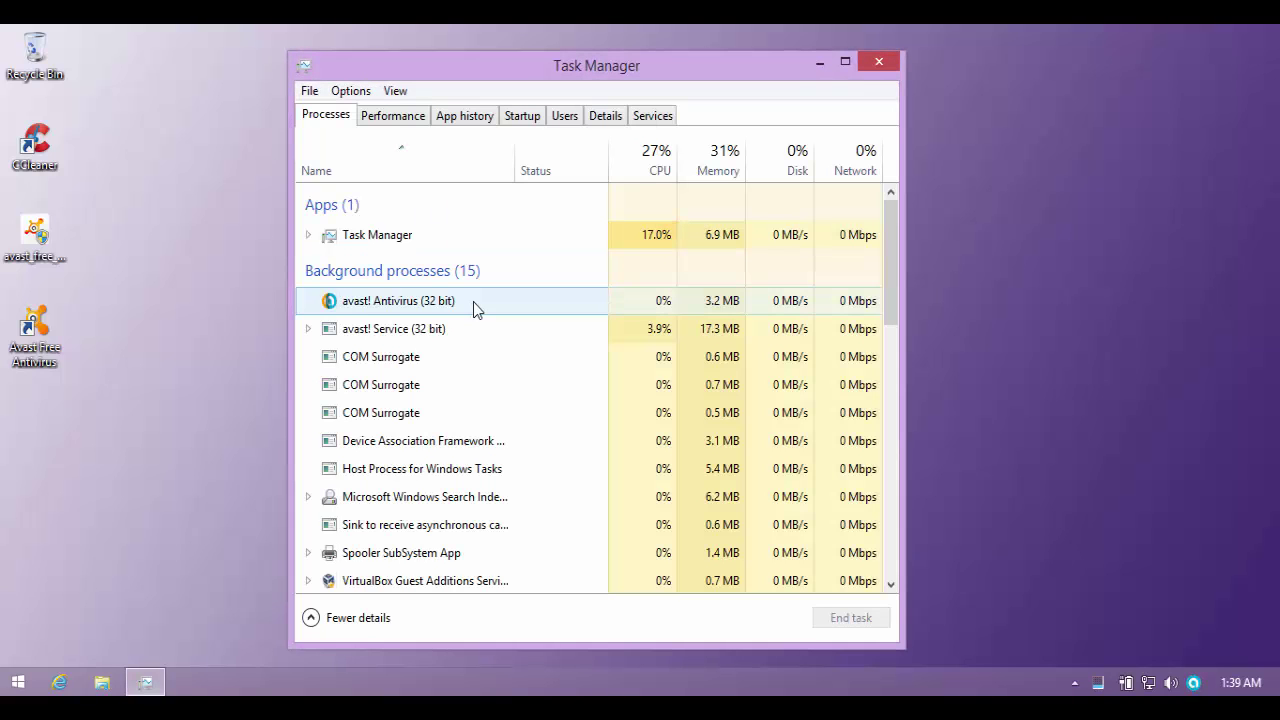
{"action": "left_click", "coordinate": [539, 315]}
{"action": "left_click", "coordinate": [530, 334]}
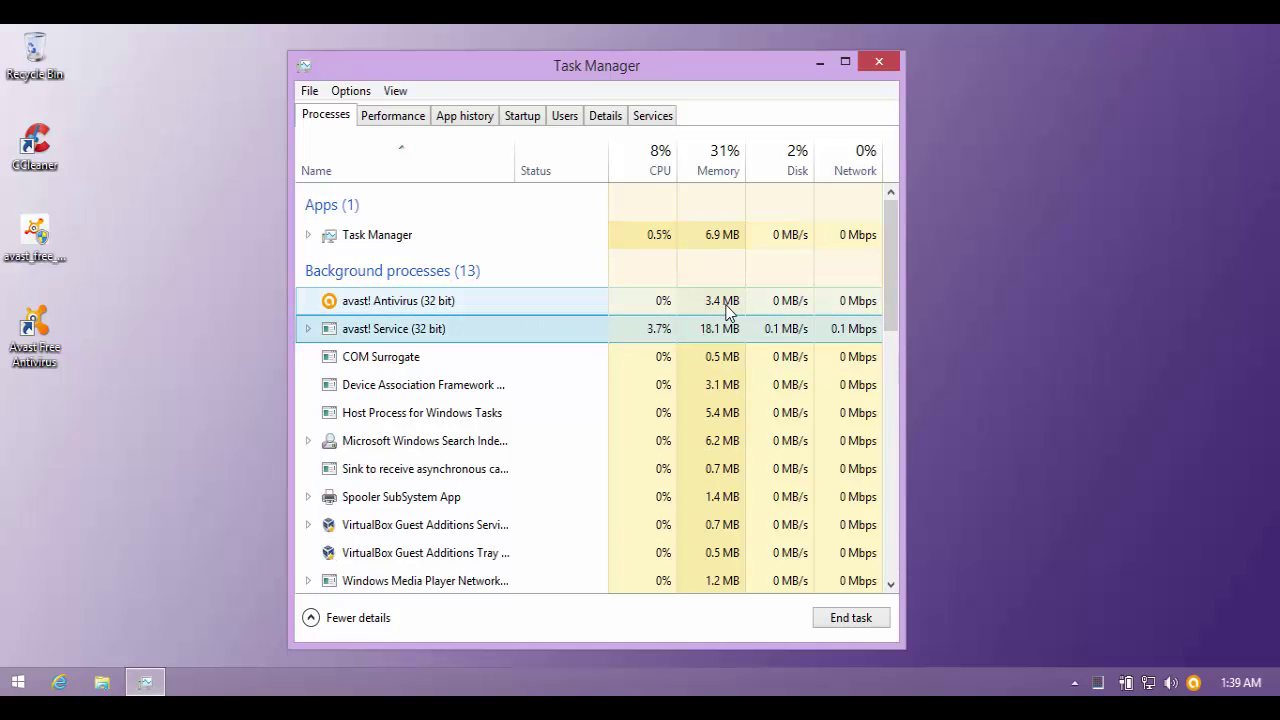
{"action": "scroll", "coordinate": [727, 312], "scroll_direction": "down", "scroll_amount": 2}
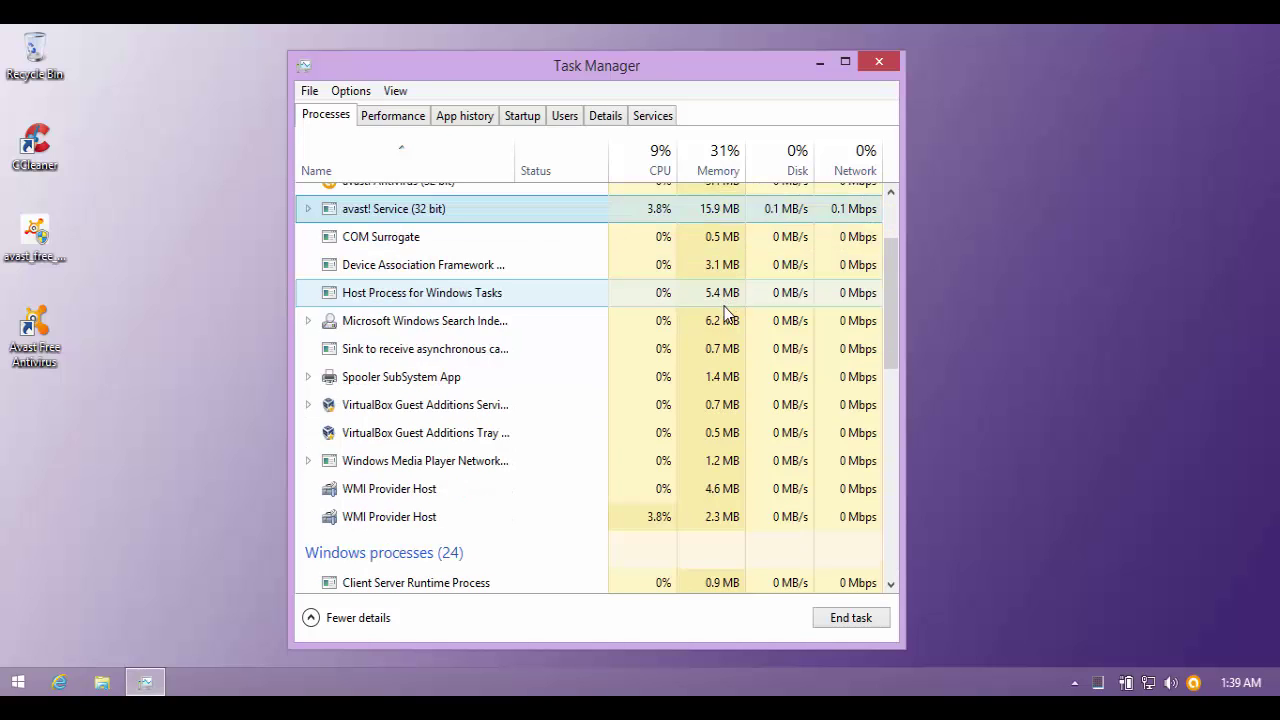
{"action": "scroll", "coordinate": [727, 314], "scroll_direction": "down", "scroll_amount": 7}
{"action": "scroll", "coordinate": [717, 310], "scroll_direction": "up", "scroll_amount": 2}
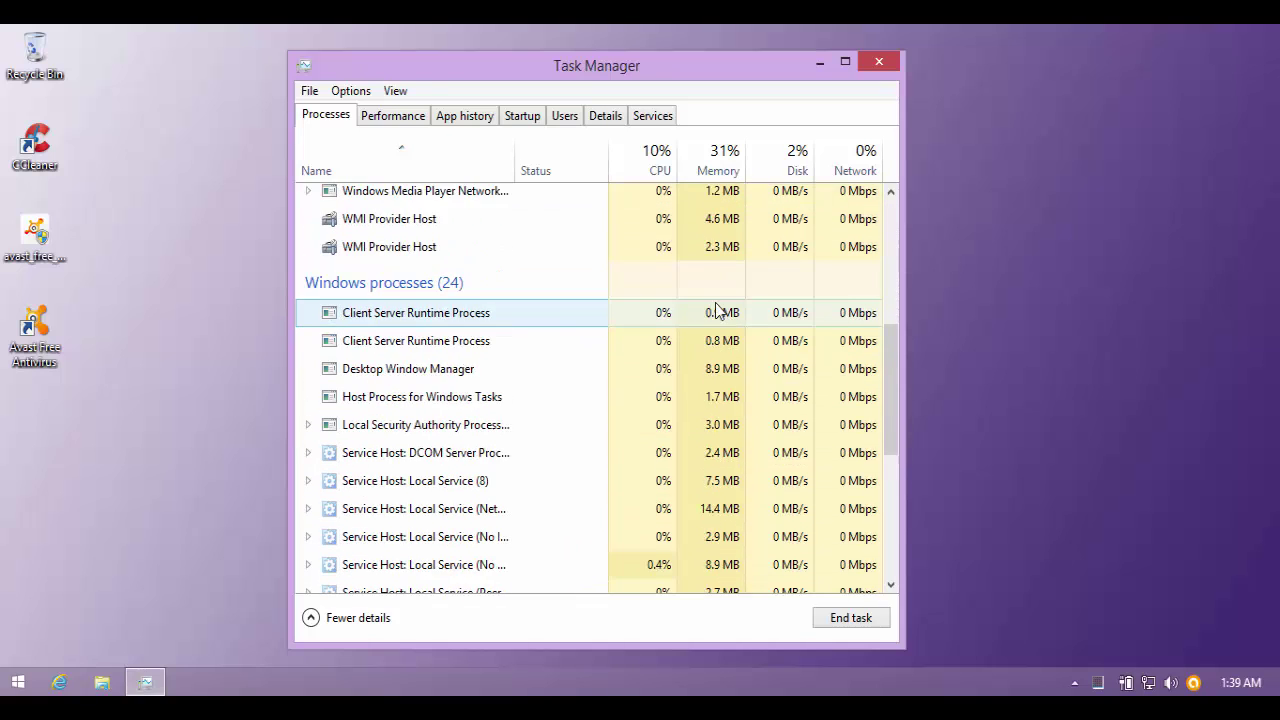
{"action": "scroll", "coordinate": [717, 310], "scroll_direction": "up", "scroll_amount": 8}
{"action": "left_click", "coordinate": [462, 326]}
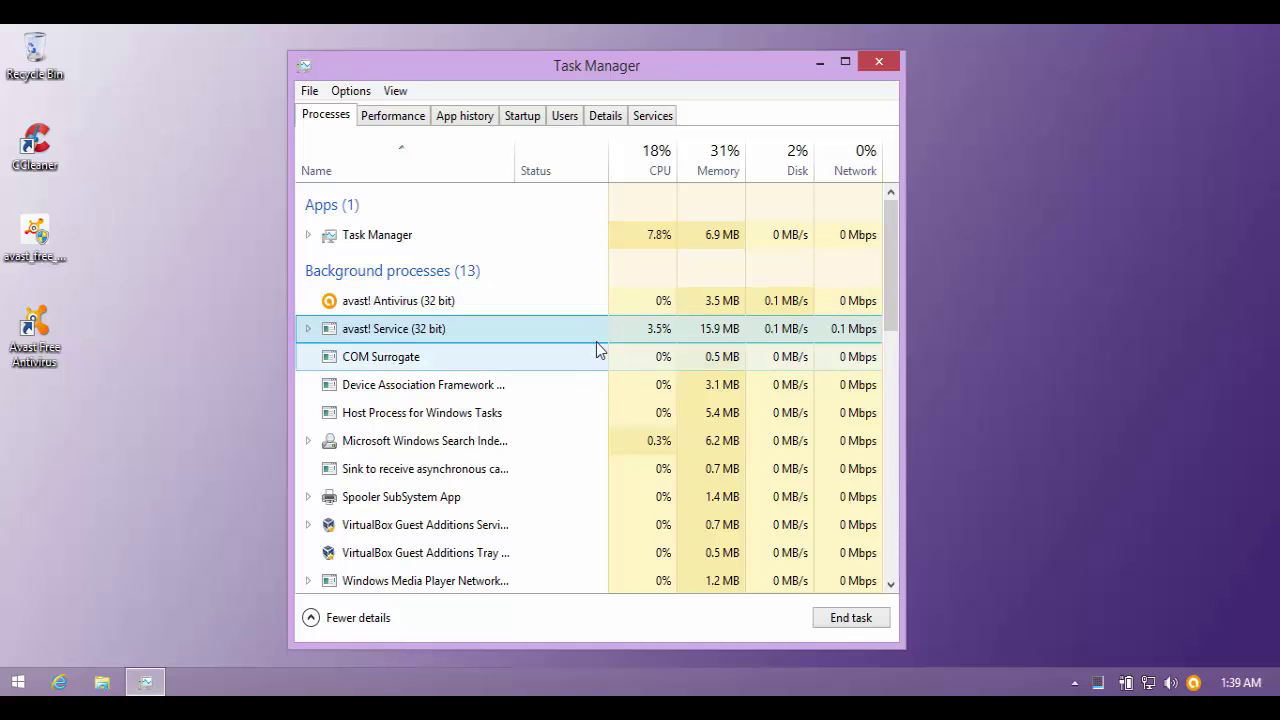
{"action": "left_click", "coordinate": [879, 62]}
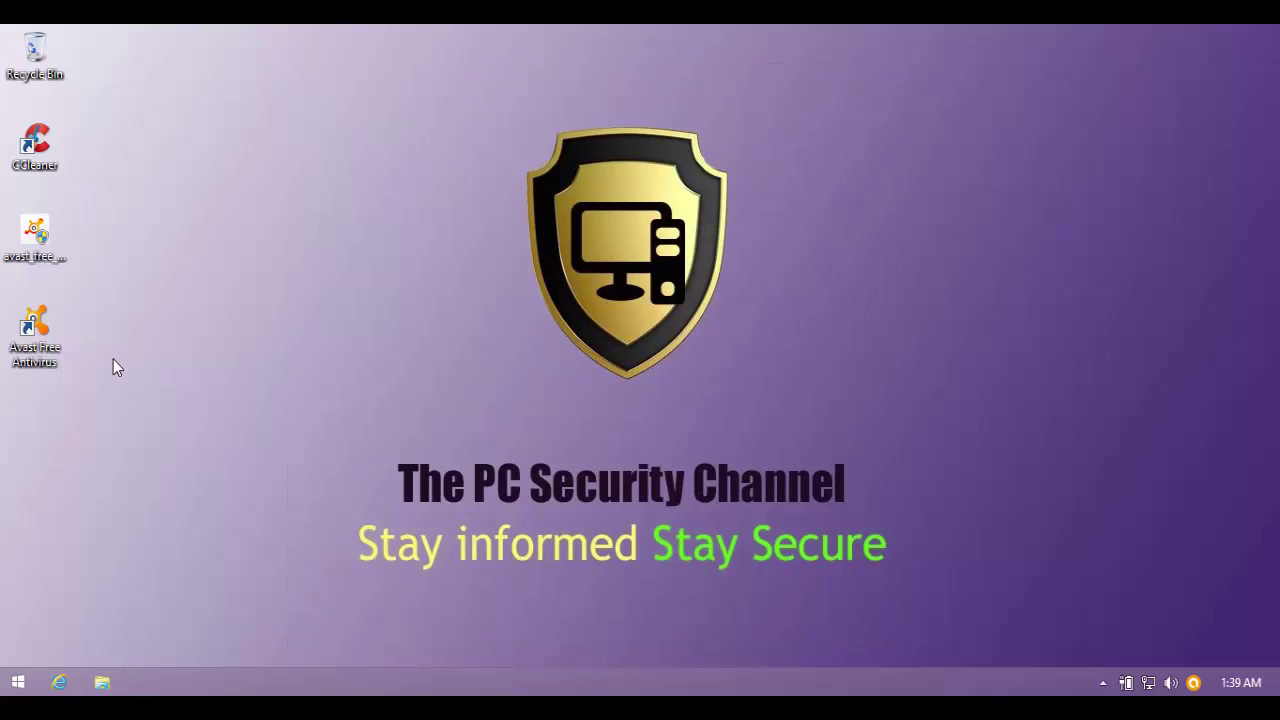
- Launch Internet Explorer, maximize its window and dismiss the notice about disabling add-ons
{"action": "left_click", "coordinate": [52, 690]}
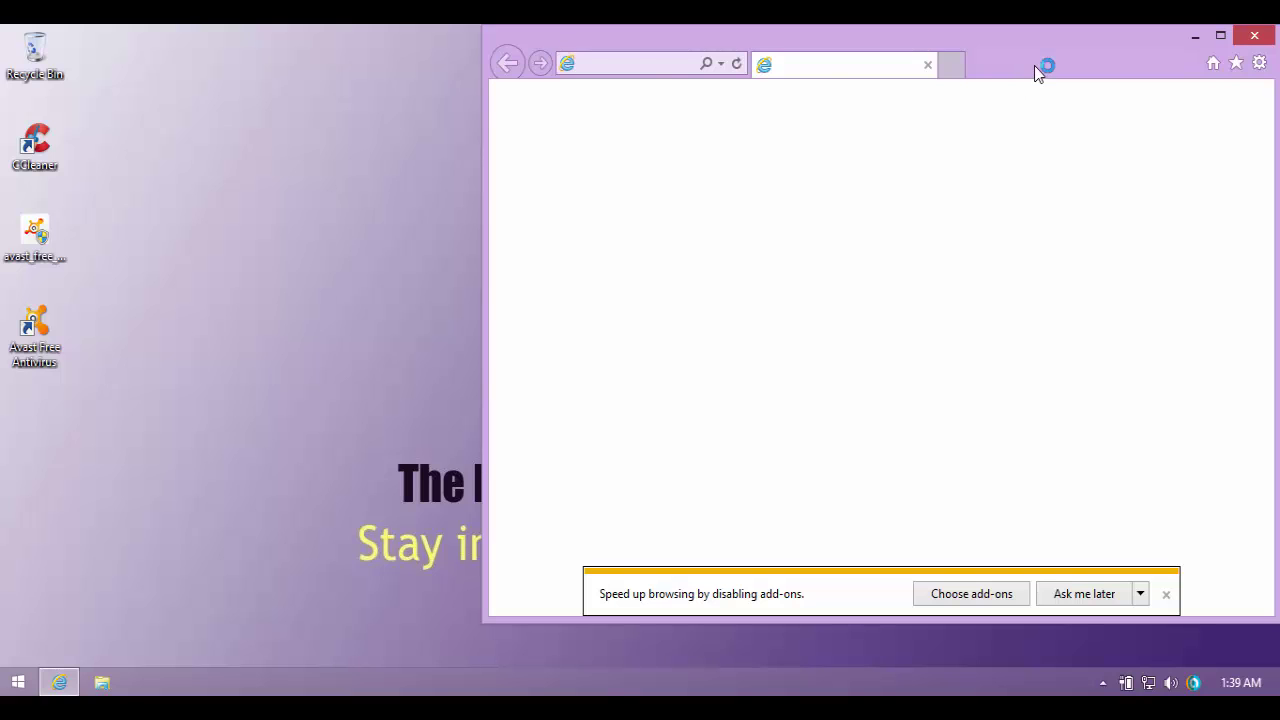
{"action": "left_click_drag", "start_coordinate": [1029, 56], "coordinate": [795, 86]}
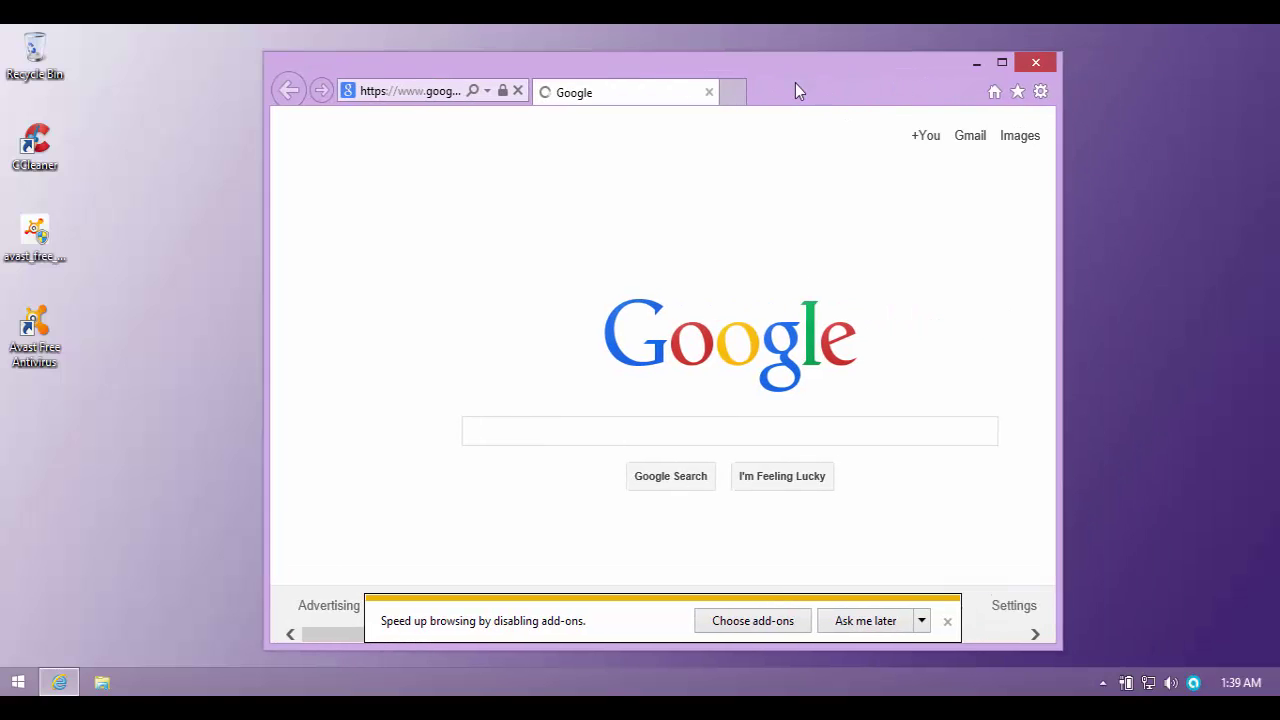
{"action": "double_click", "coordinate": [795, 86]}
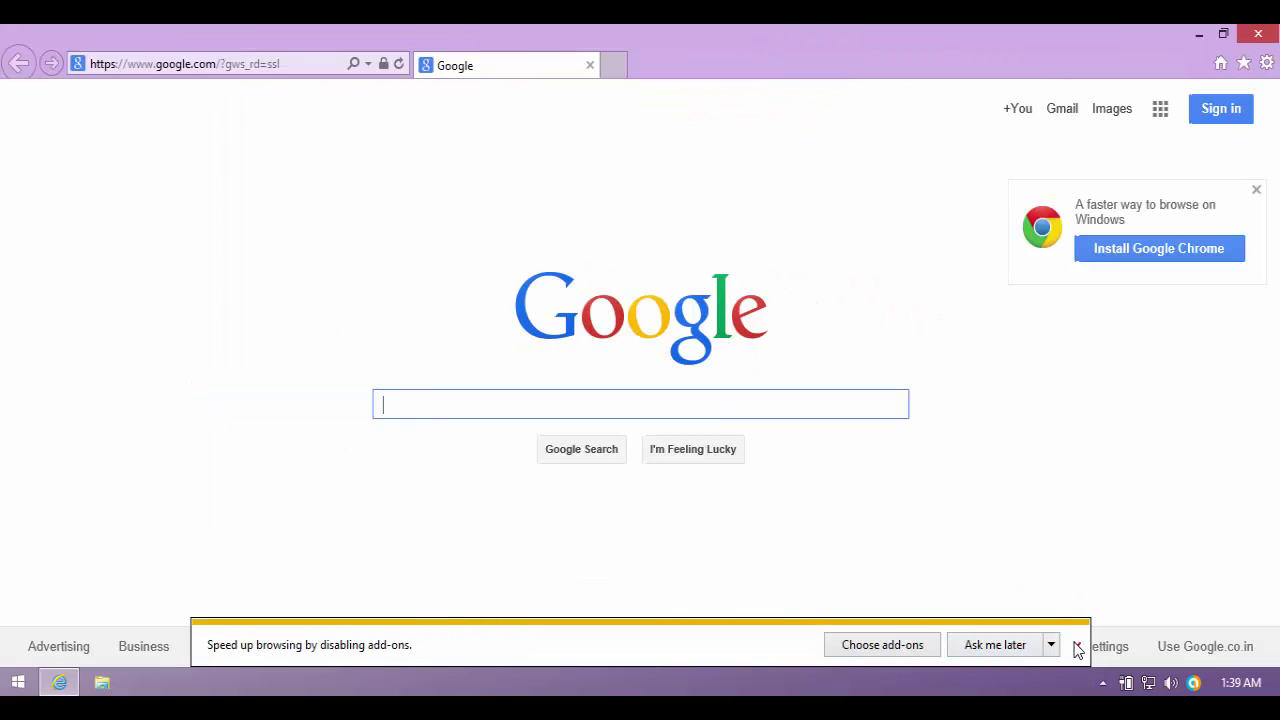
{"action": "left_click", "coordinate": [1077, 646]}
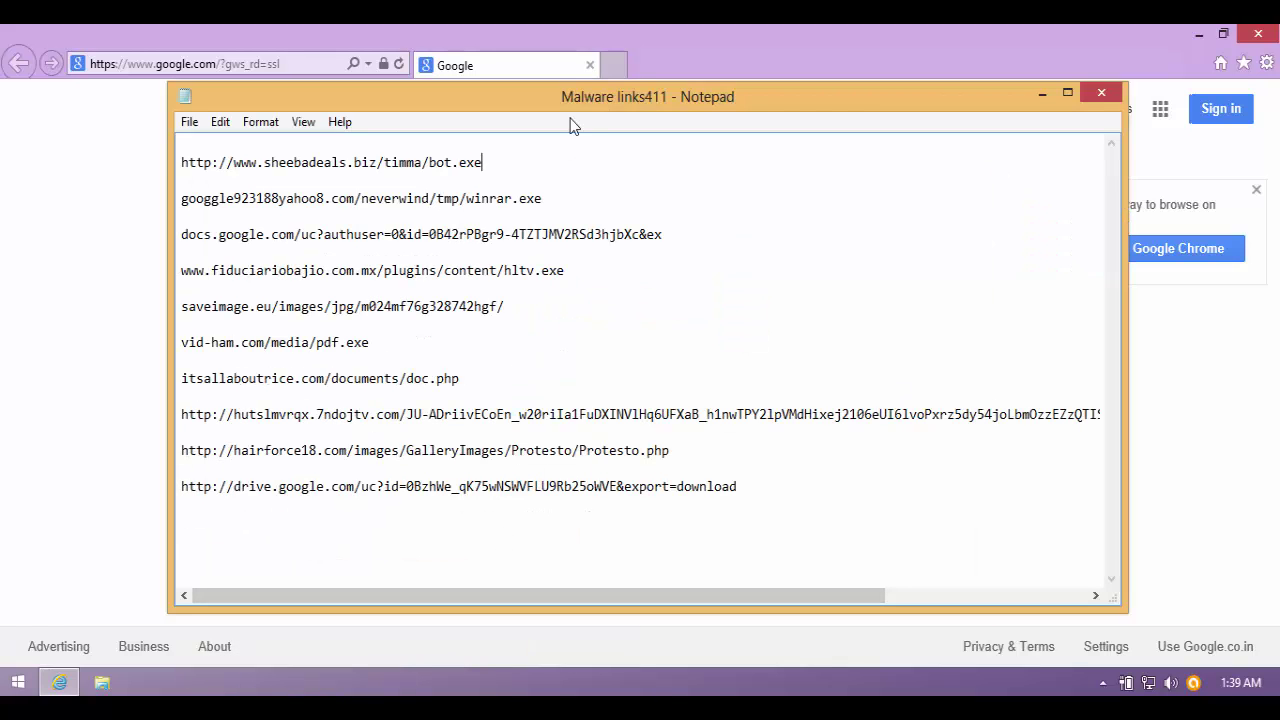
{"action": "left_click_drag", "start_coordinate": [538, 156], "coordinate": [528, 120]}
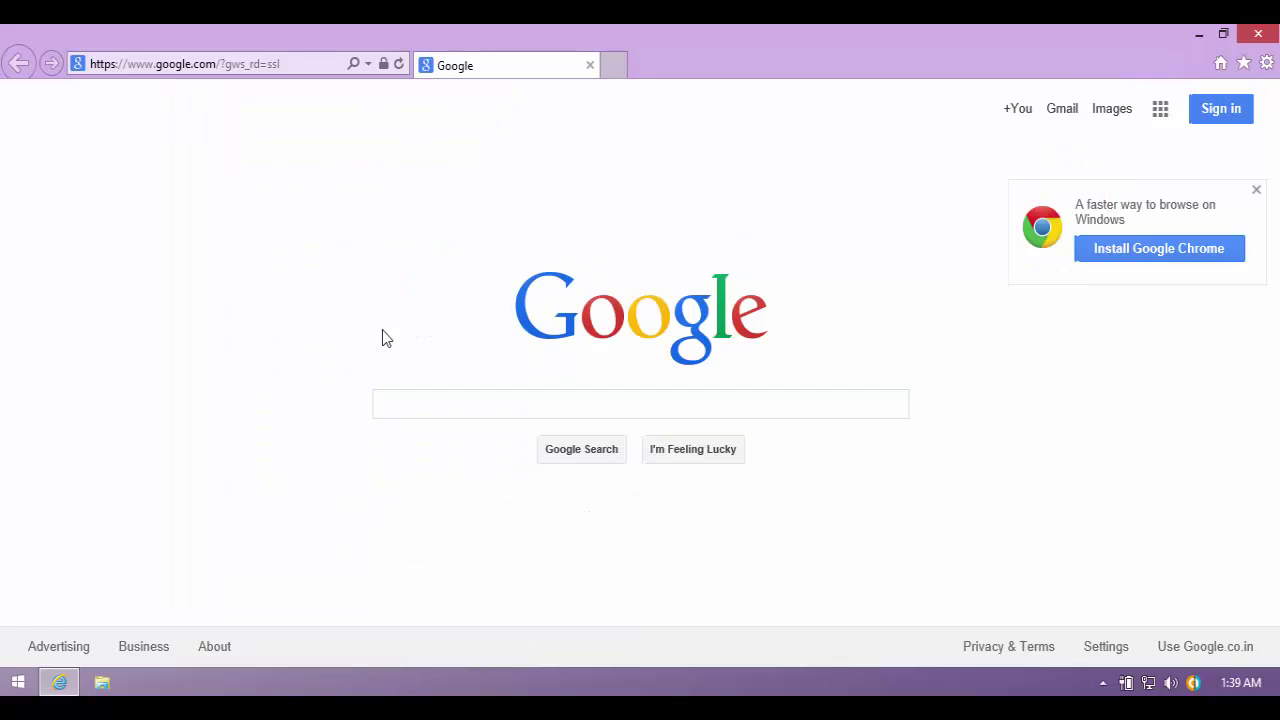
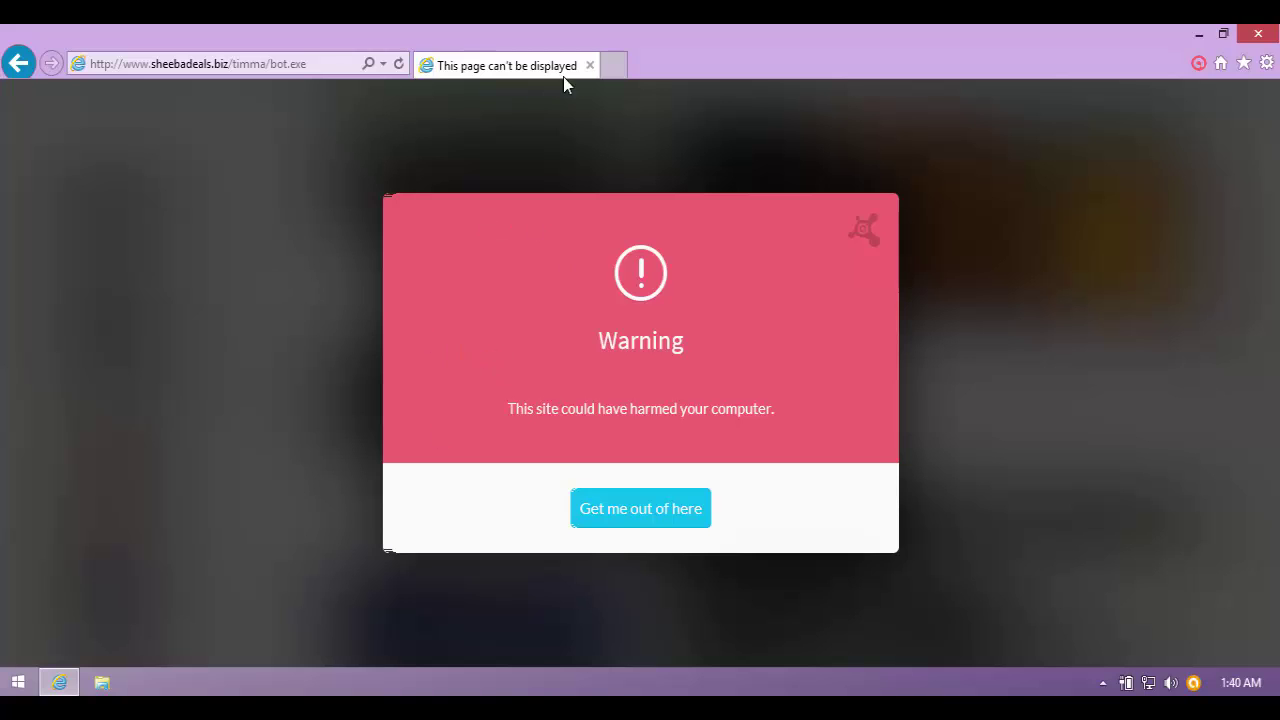
{"action": "left_click", "coordinate": [616, 65]}
{"action": "left_click", "coordinate": [590, 66]}
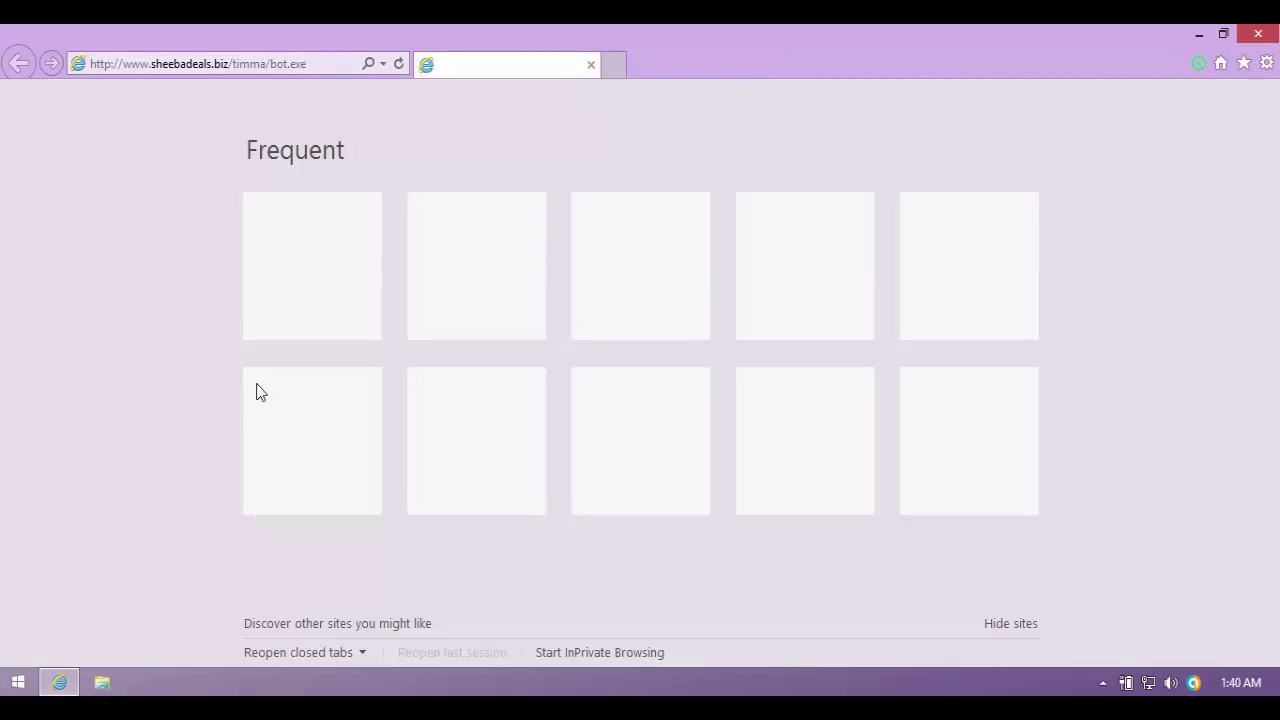
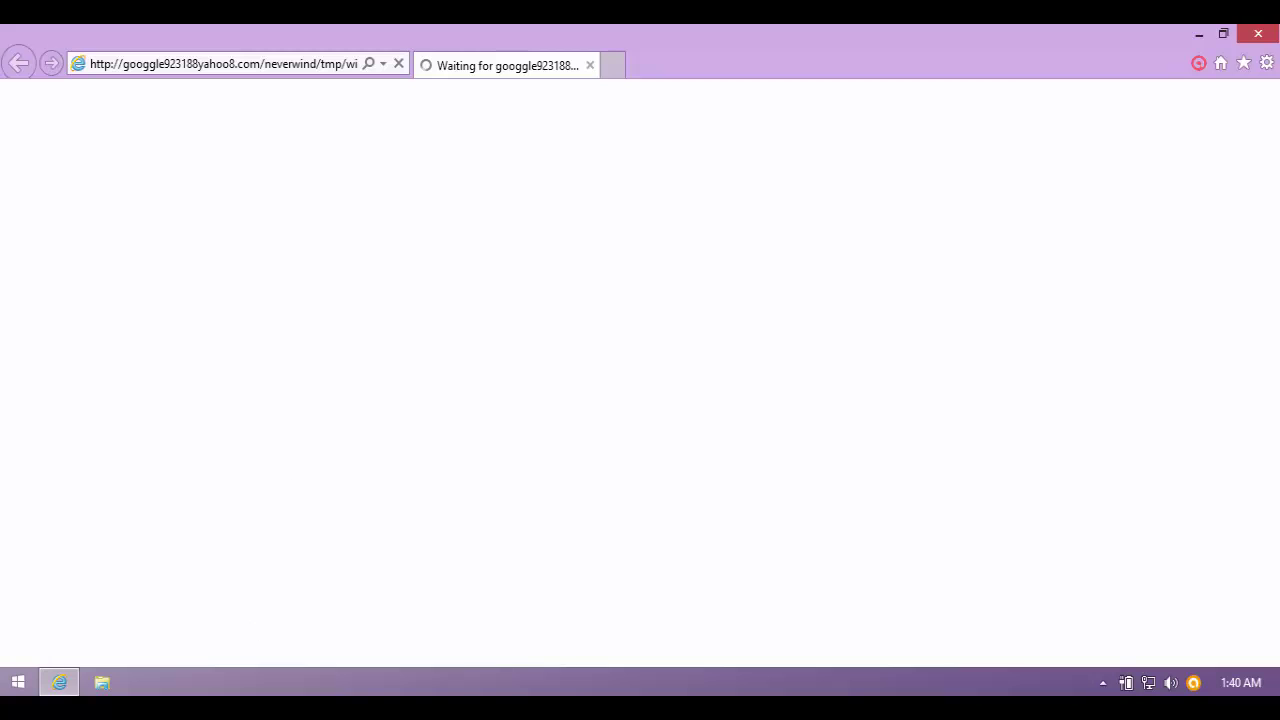
- Copy the docs.google.com link from the Notepad list, open it in a new tab and run the offered SteamGuard.exe download
{"action": "key", "text": "alt+Tab"}
{"action": "left_click", "coordinate": [690, 220]}
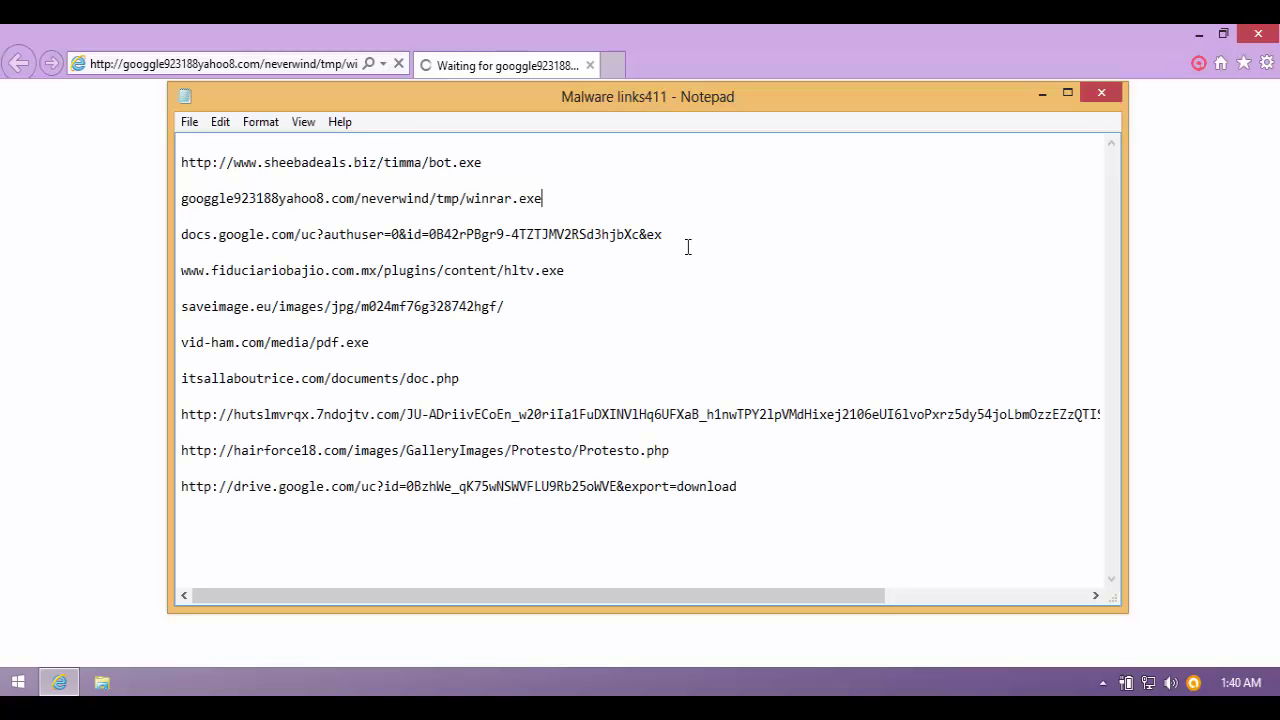
{"action": "left_click_drag", "start_coordinate": [688, 247], "coordinate": [692, 218]}
{"action": "key", "text": "alt+Tab"}
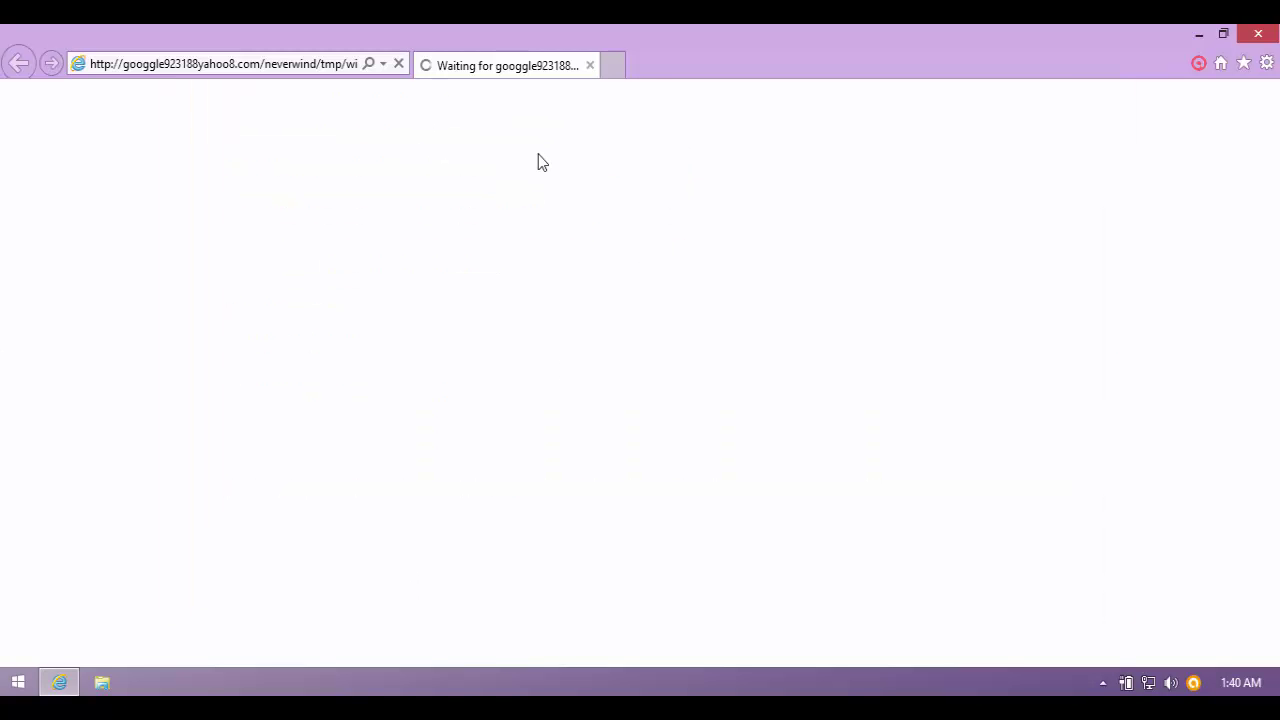
{"action": "left_click", "coordinate": [616, 70]}
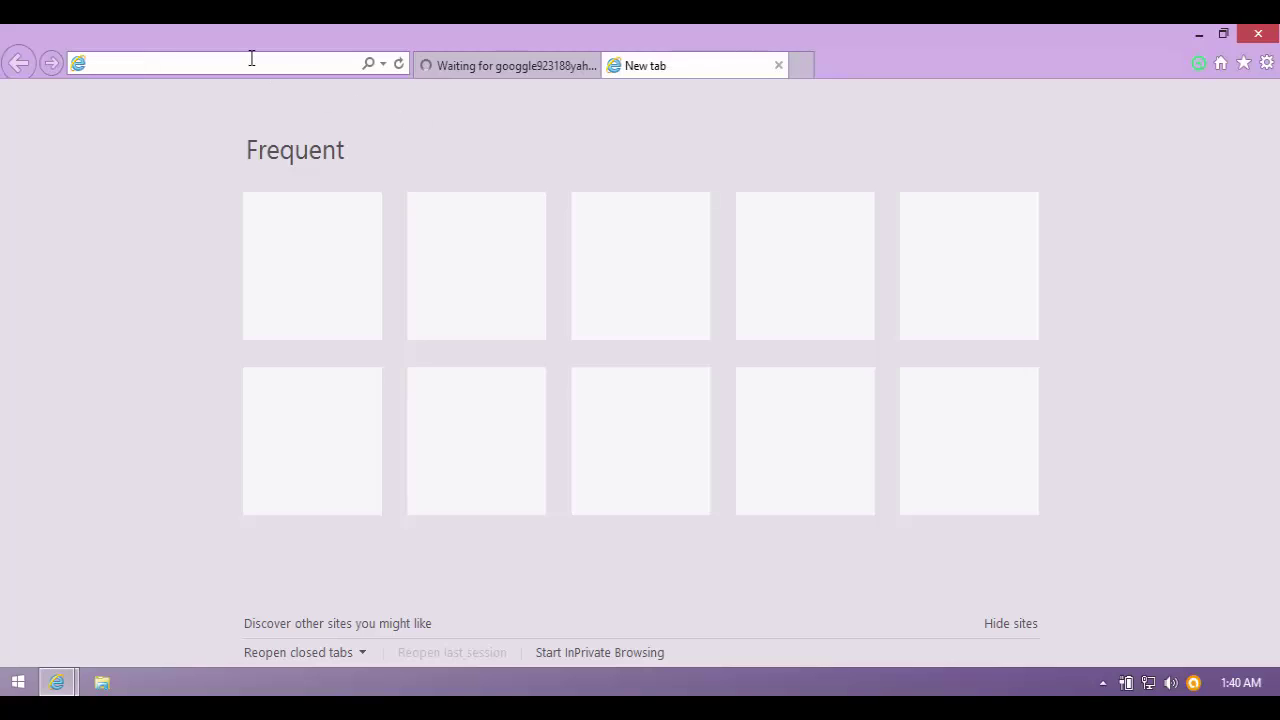
{"action": "key", "text": "ctrl+v"}
{"action": "key", "text": "Return"}
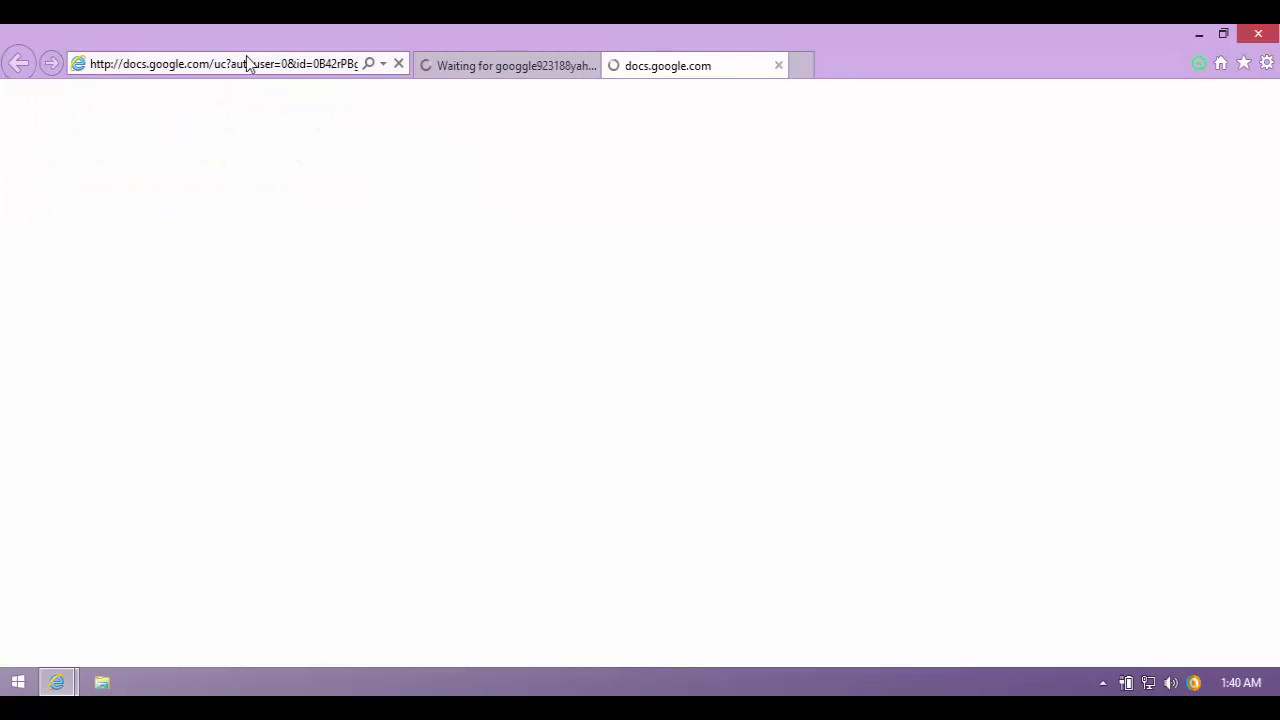
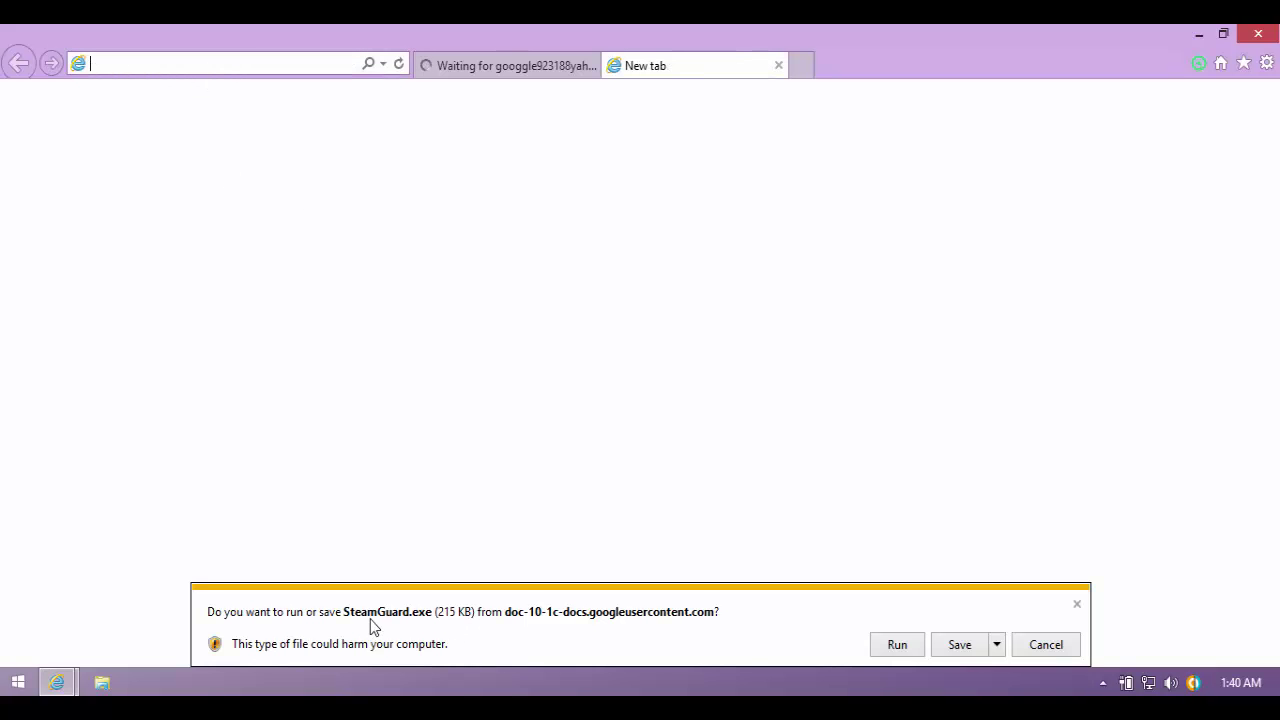
{"action": "left_click", "coordinate": [897, 646]}
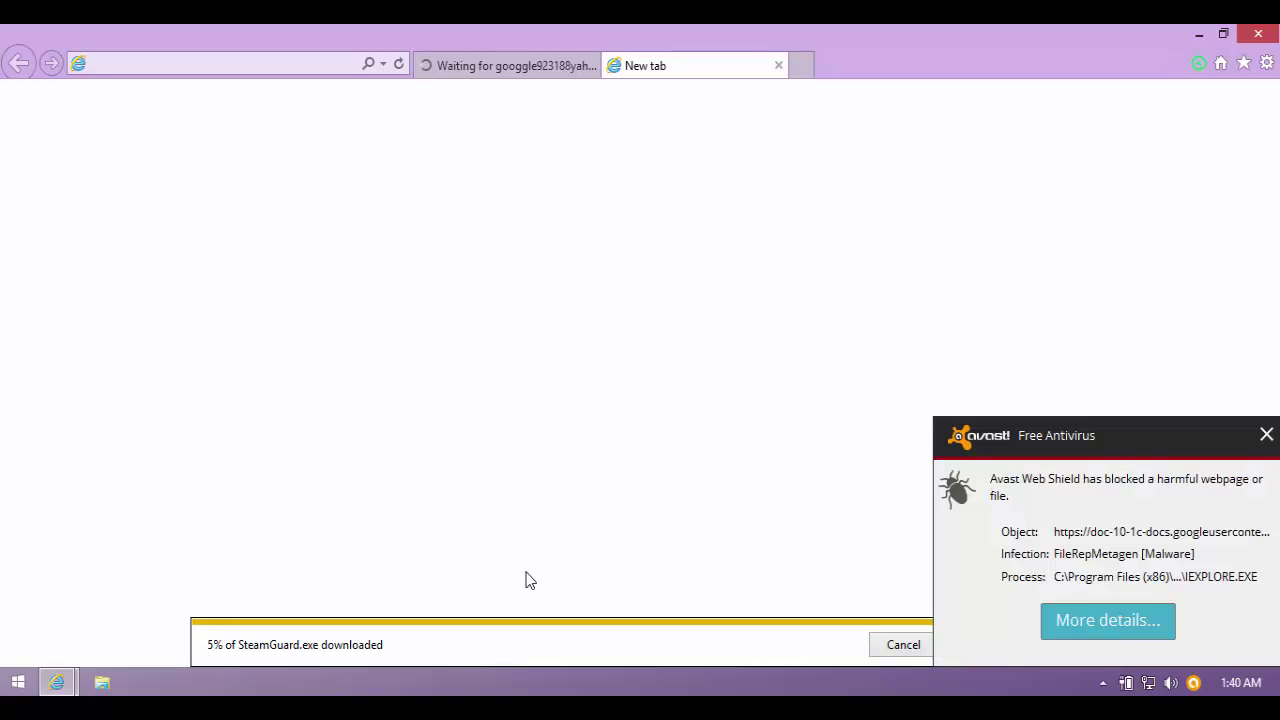
- Lower and mute the system volume, and dismiss the Avast threat alert and the SteamGuard.exe download notice
{"action": "left_click", "coordinate": [1170, 683]}
{"action": "left_click_drag", "start_coordinate": [1165, 470], "coordinate": [1165, 545]}
{"action": "left_click", "coordinate": [1168, 576]}
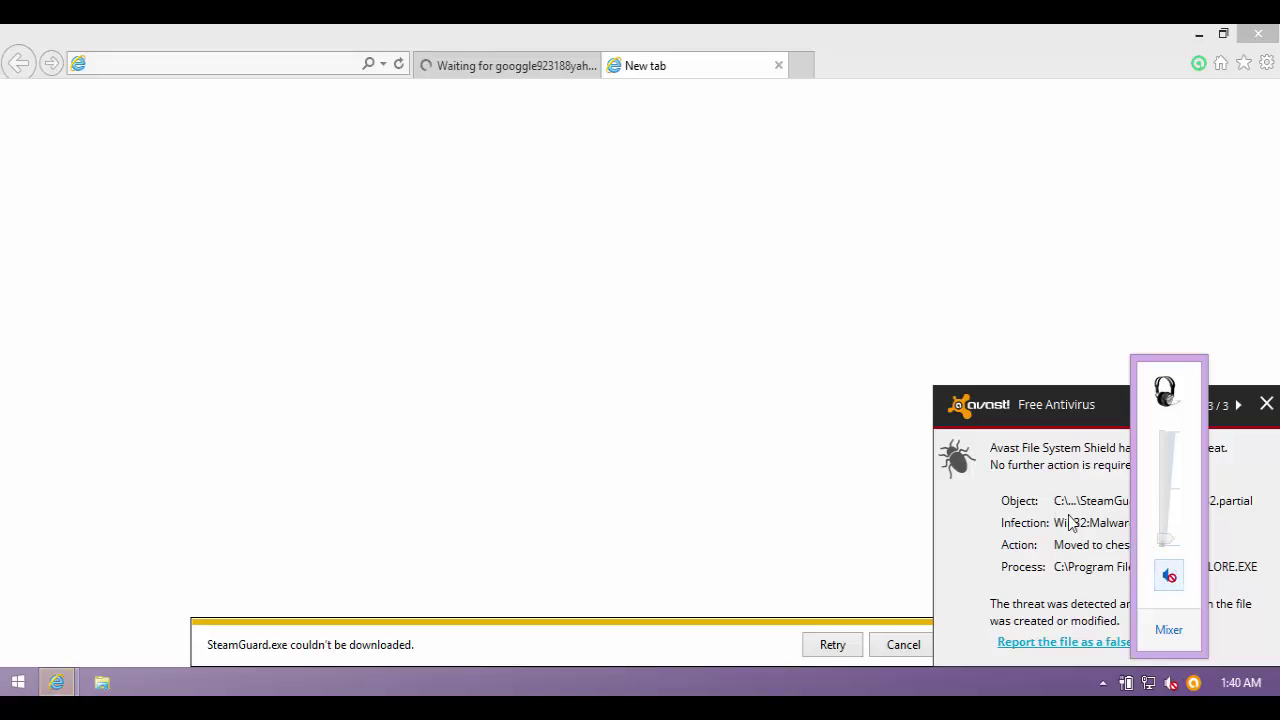
{"action": "left_click", "coordinate": [1045, 437]}
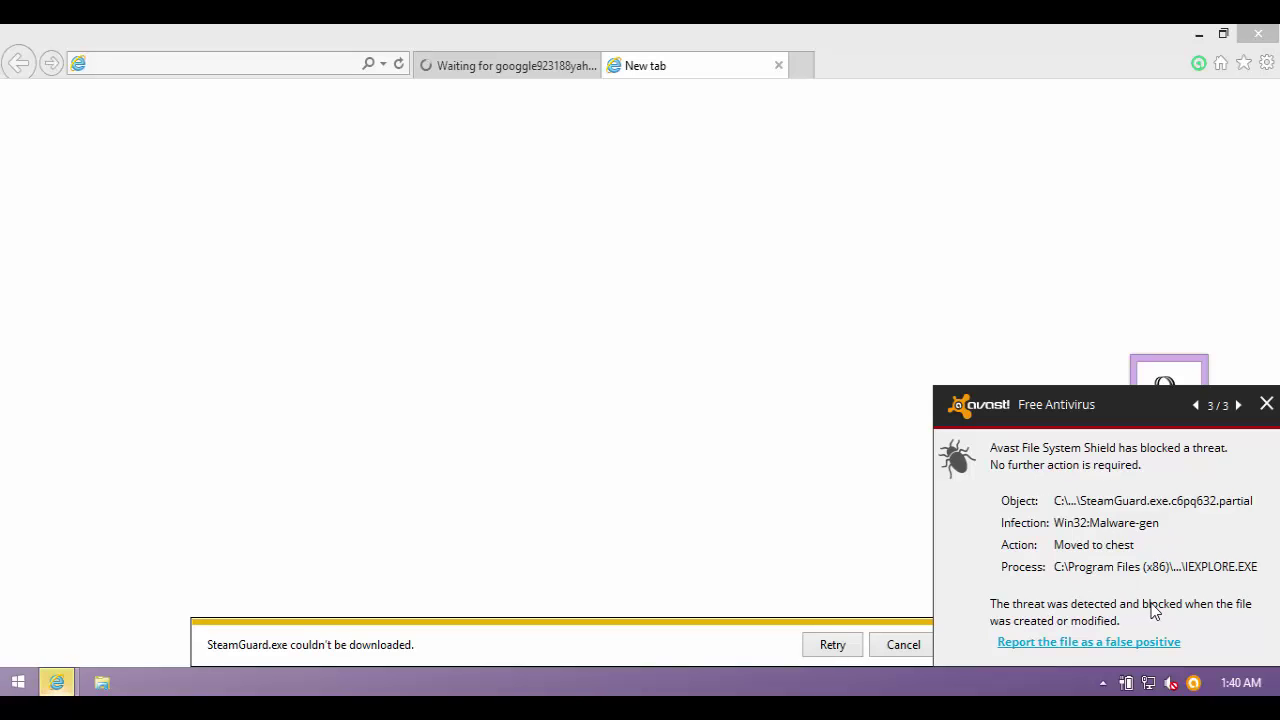
{"action": "left_click", "coordinate": [1267, 404]}
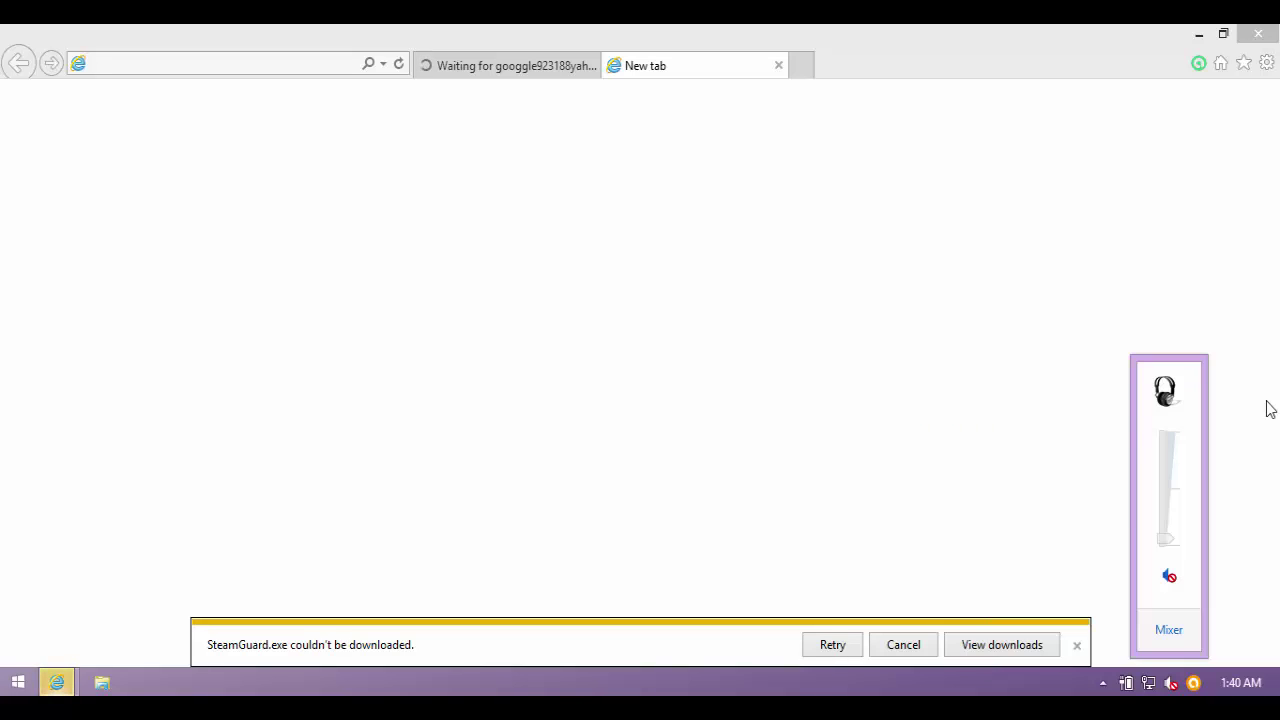
{"action": "left_click", "coordinate": [1077, 645]}
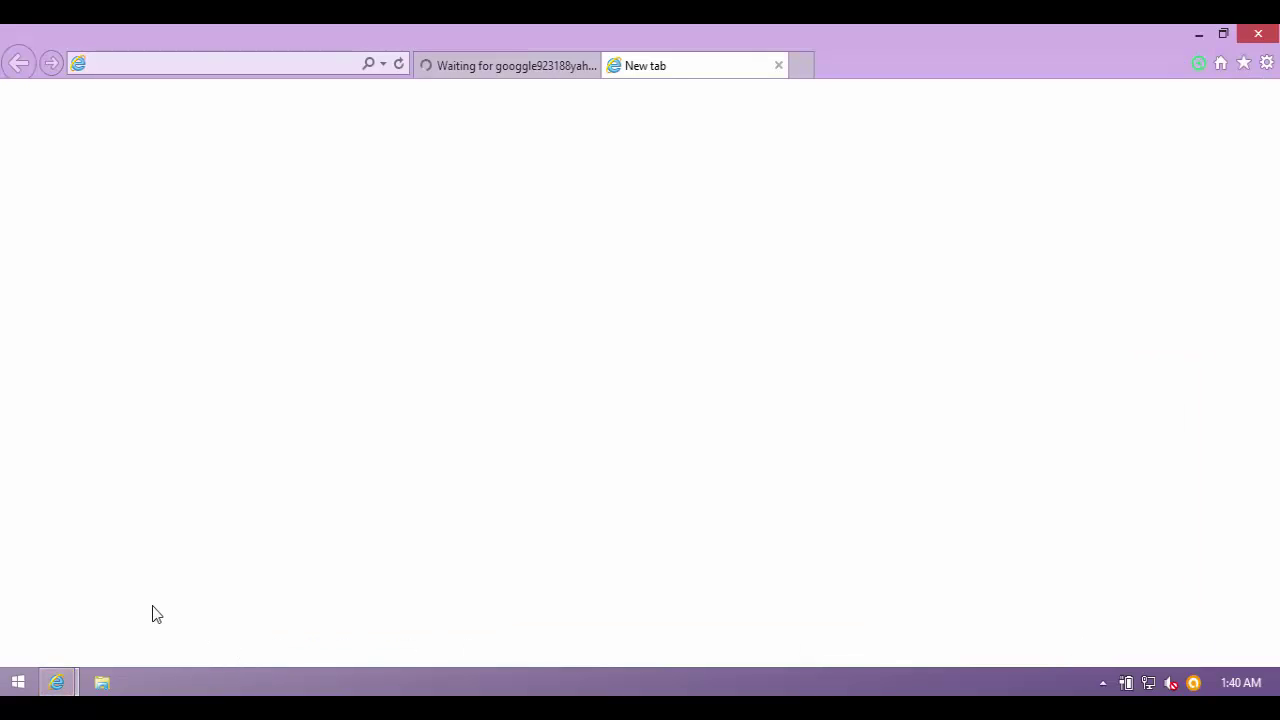
{"action": "key", "text": "alt+Tab"}
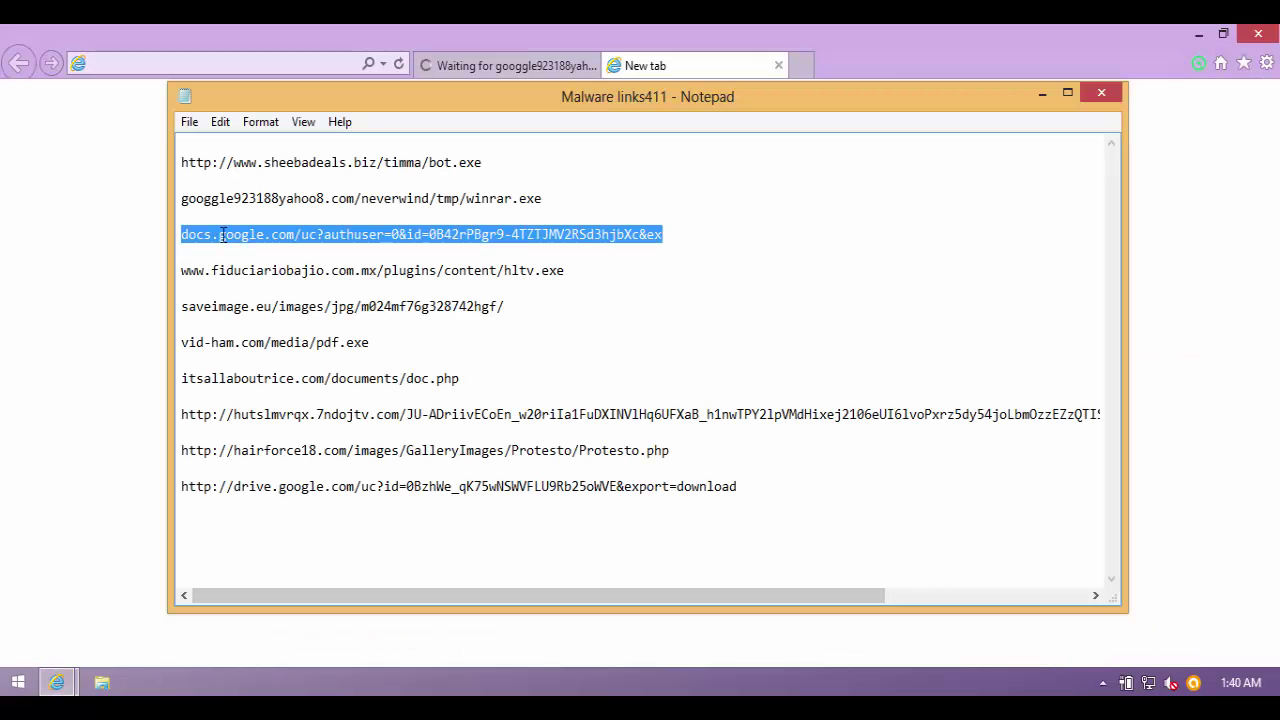
{"action": "left_click_drag", "start_coordinate": [586, 277], "coordinate": [596, 258]}
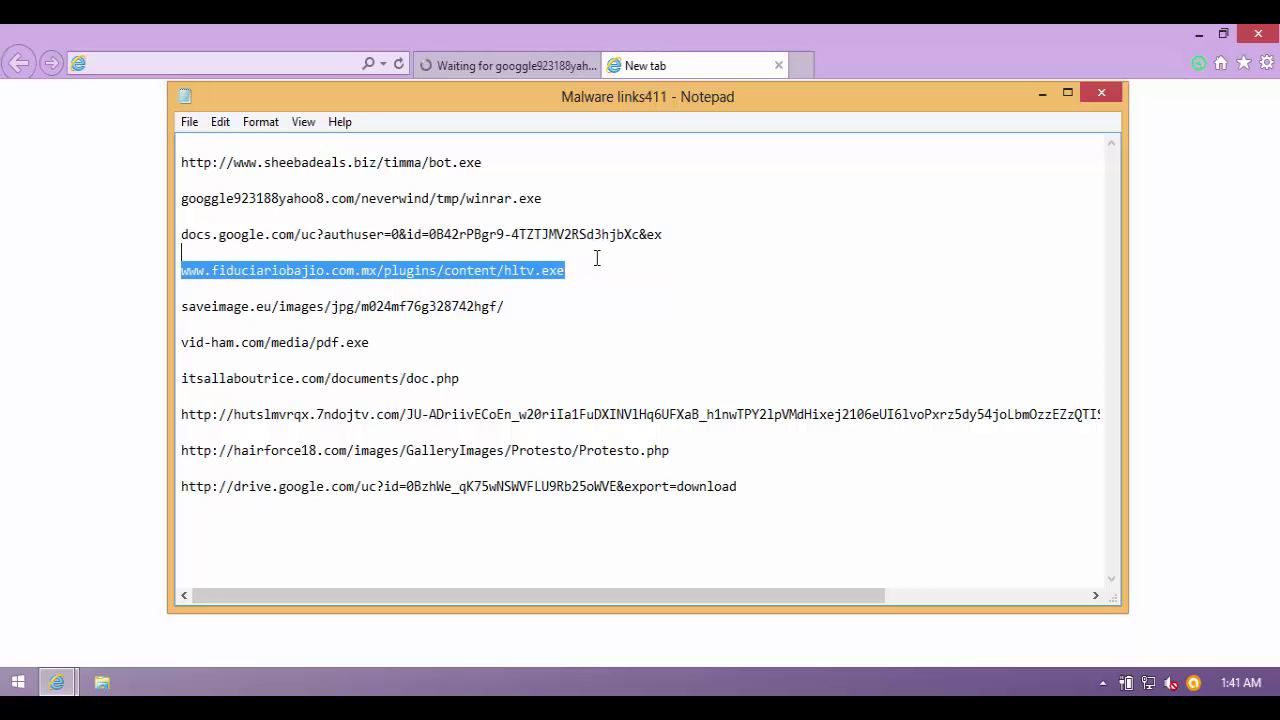
{"action": "key", "text": "alt+Tab"}
{"action": "left_click", "coordinate": [500, 68]}
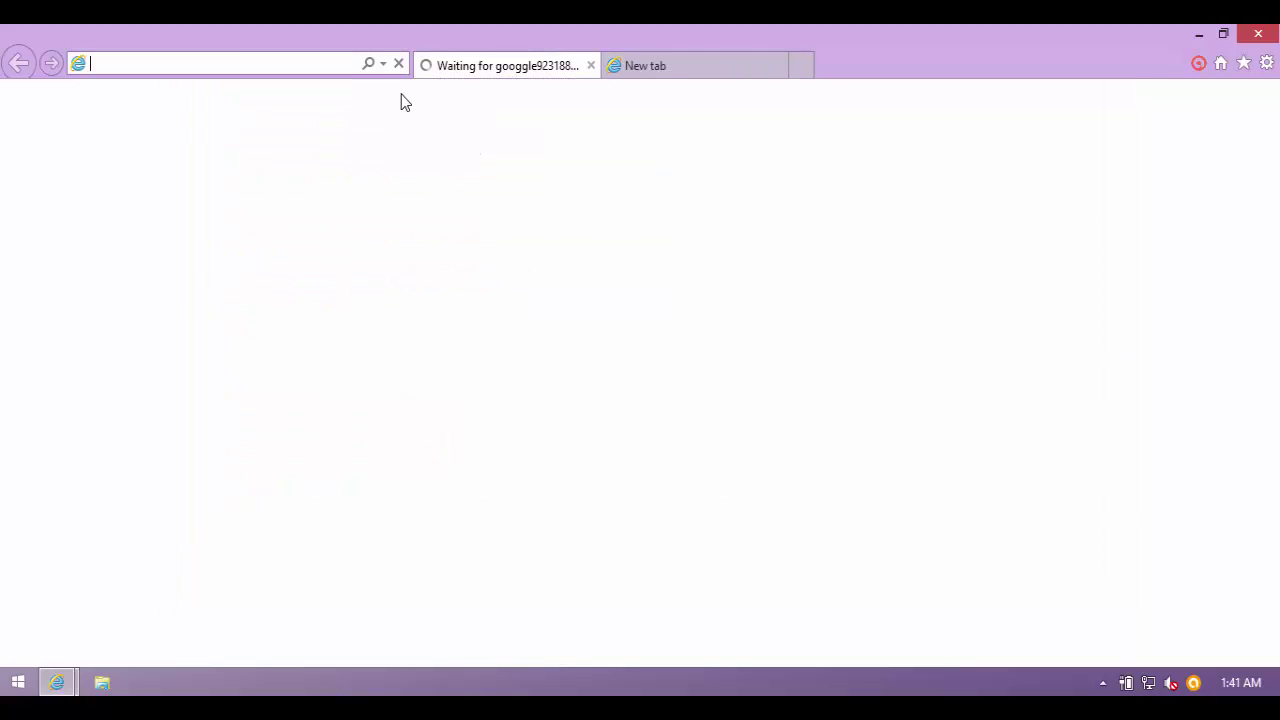
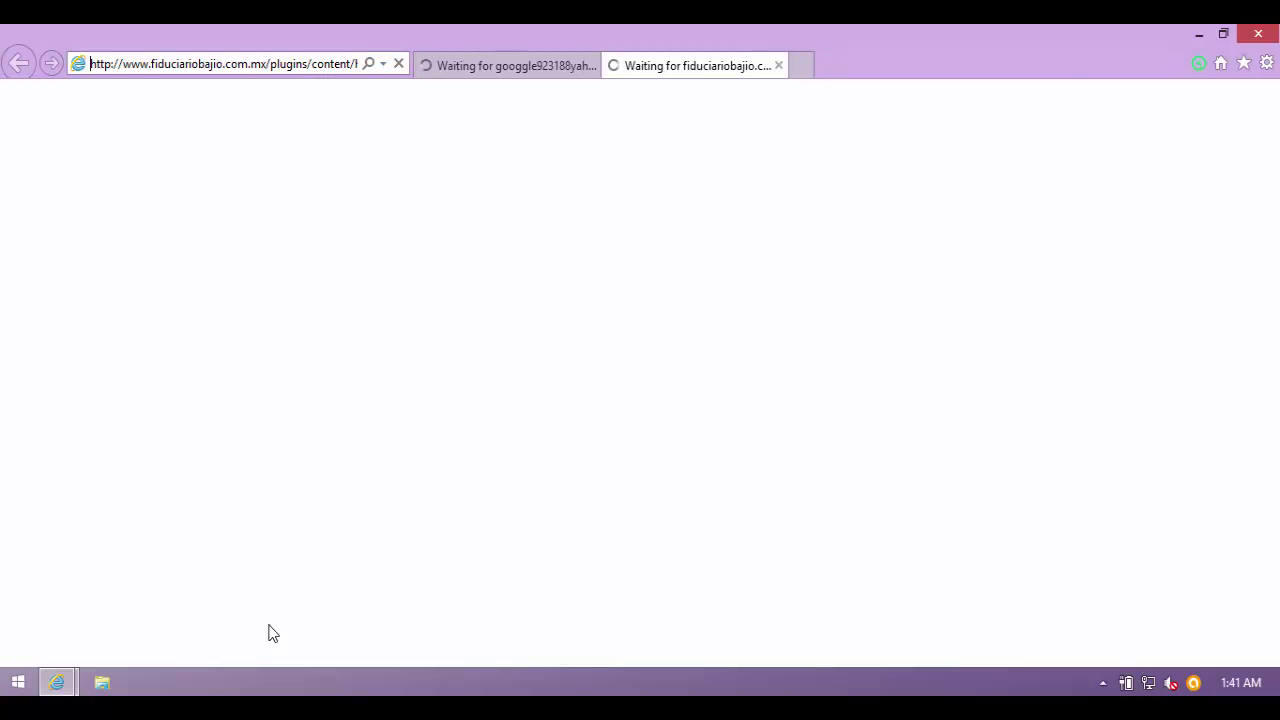
- Copy the saveimage.eu/images/jpg/m024mf76g328742hgf/ link from the Notepad list and return to the browser
{"action": "left_click", "coordinate": [235, 706]}
{"action": "left_click_drag", "start_coordinate": [548, 305], "coordinate": [545, 290]}
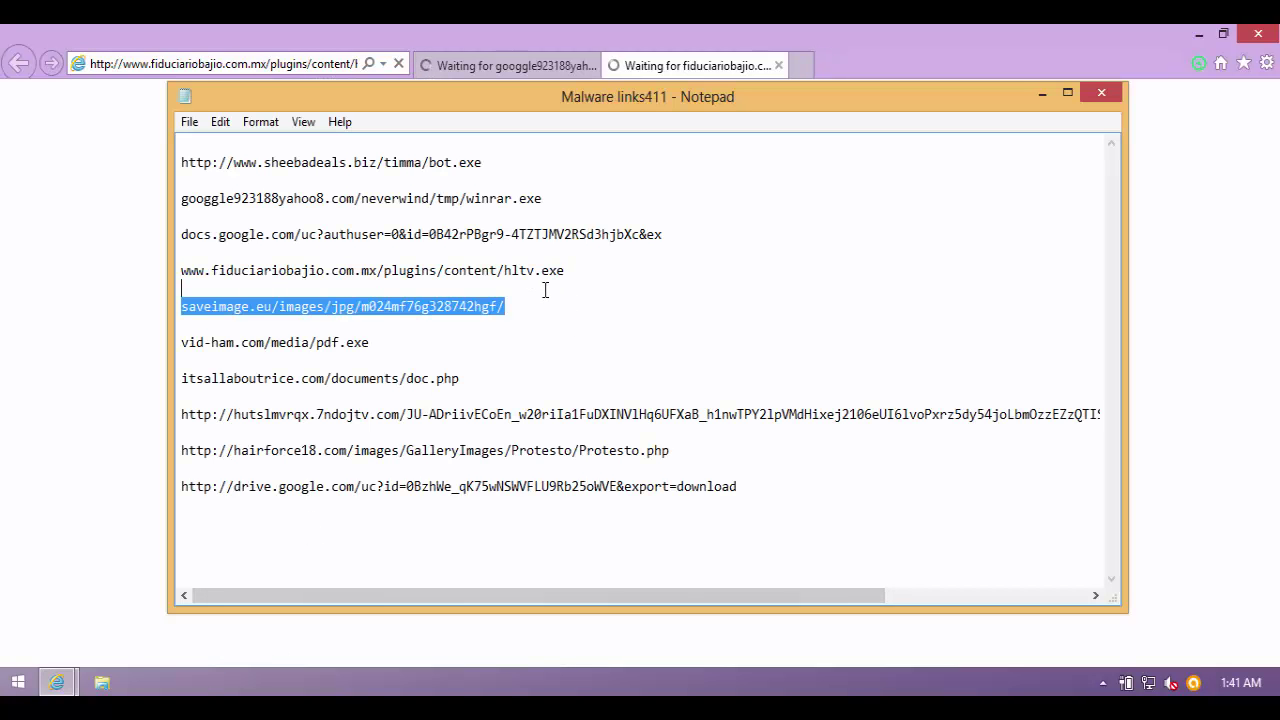
{"action": "left_click", "coordinate": [148, 257]}
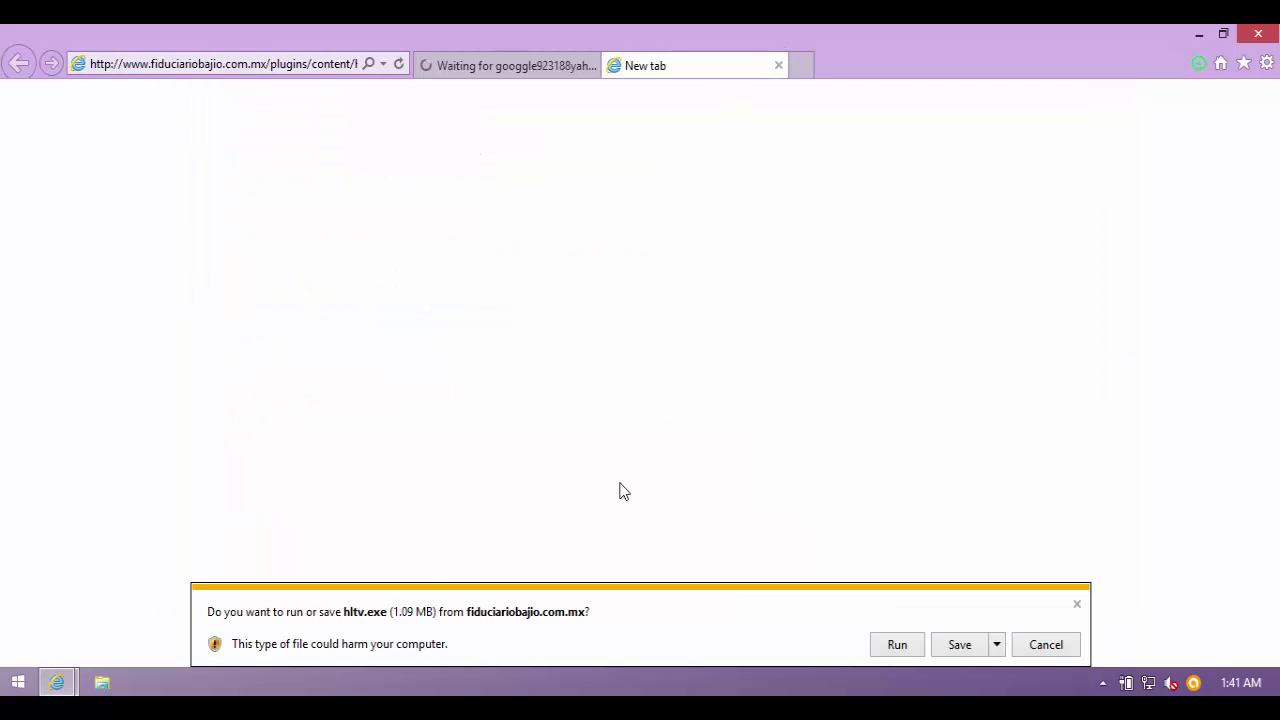
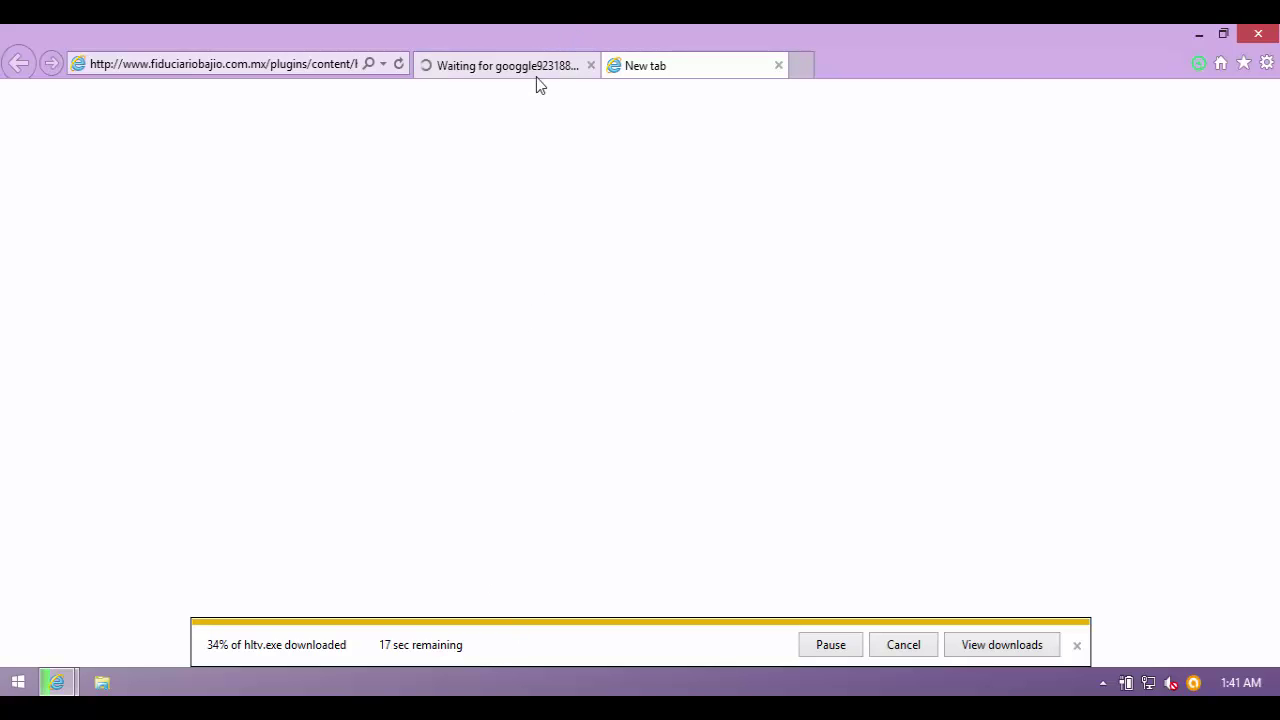
- Detach the still-loading googgle923188yahoo8.com tab into its own window and close that window
{"action": "left_click", "coordinate": [535, 72]}
{"action": "left_click_drag", "start_coordinate": [534, 66], "coordinate": [623, 80]}
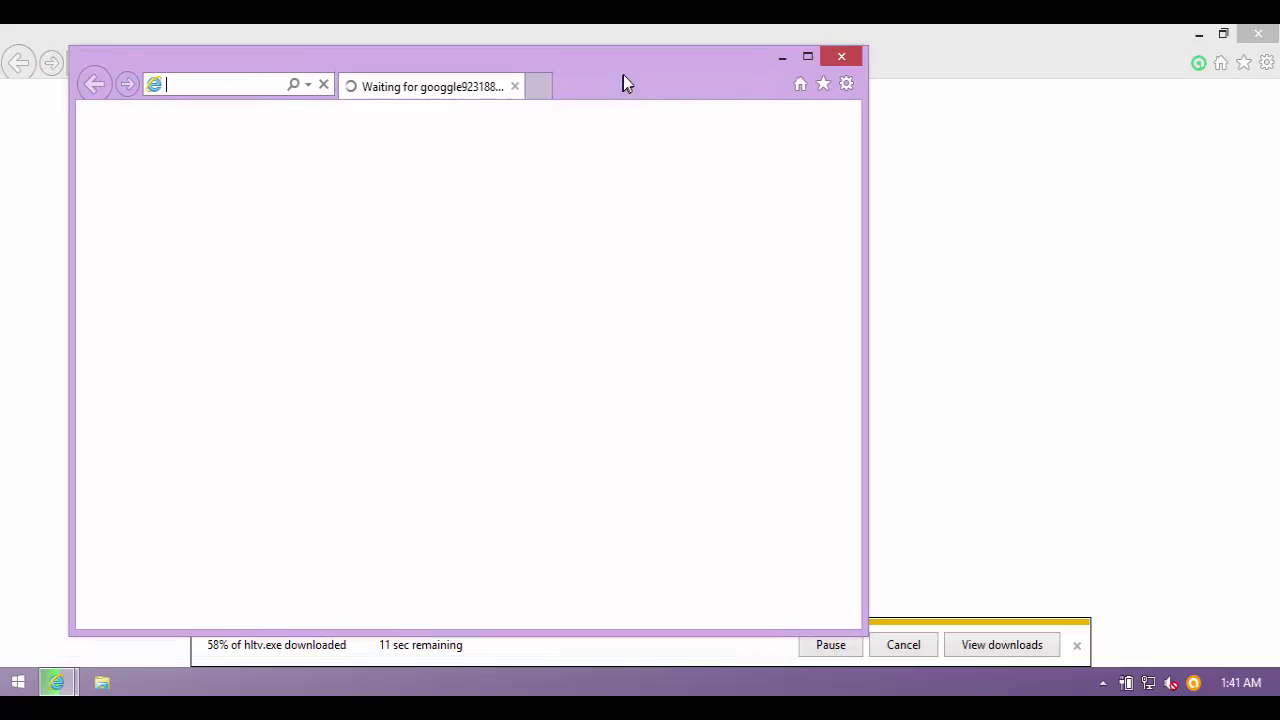
{"action": "left_click", "coordinate": [838, 55]}
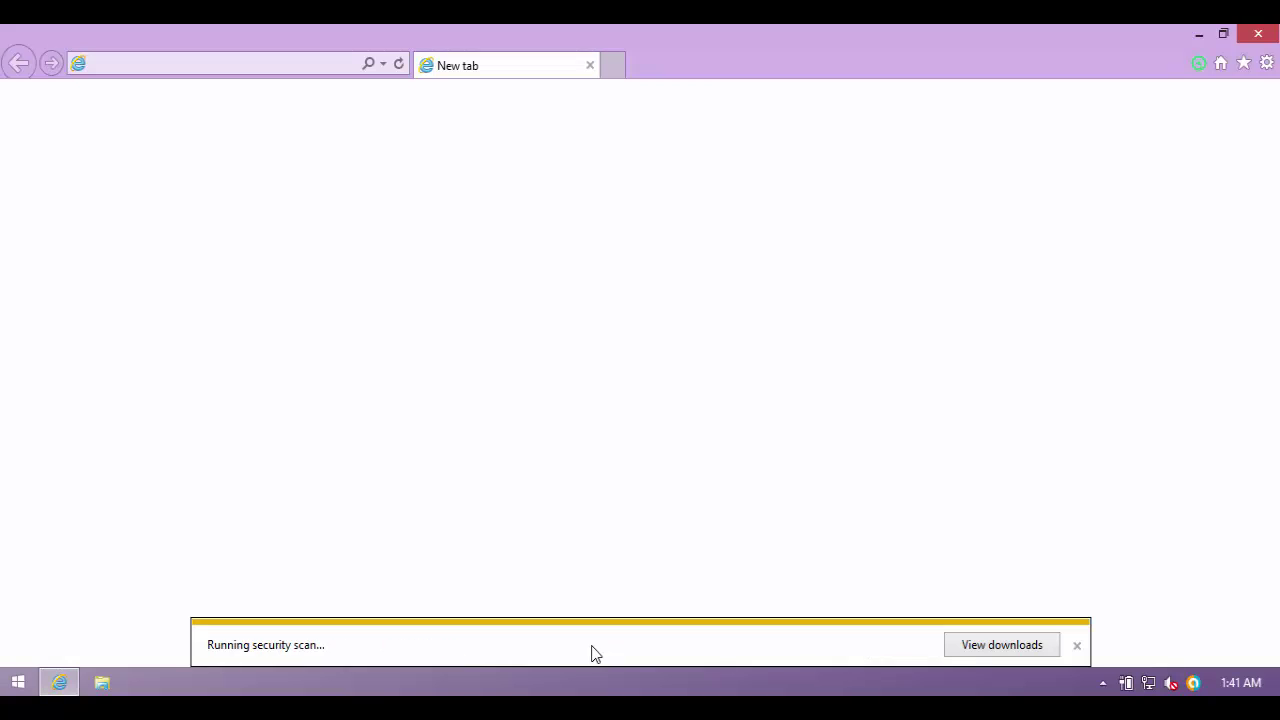
- Run the downloaded hltv.exe, dismiss its application error dialog and close the blank browser tab
{"action": "left_click", "coordinate": [907, 645]}
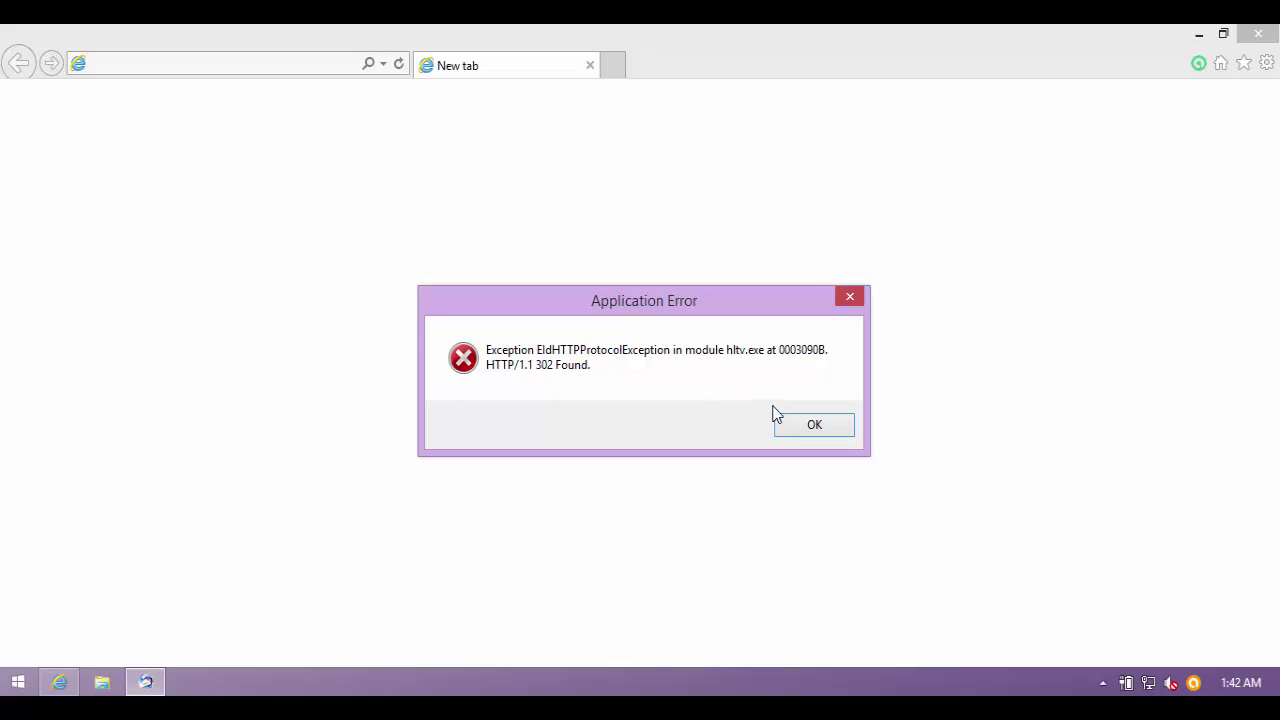
{"action": "left_click", "coordinate": [813, 422]}
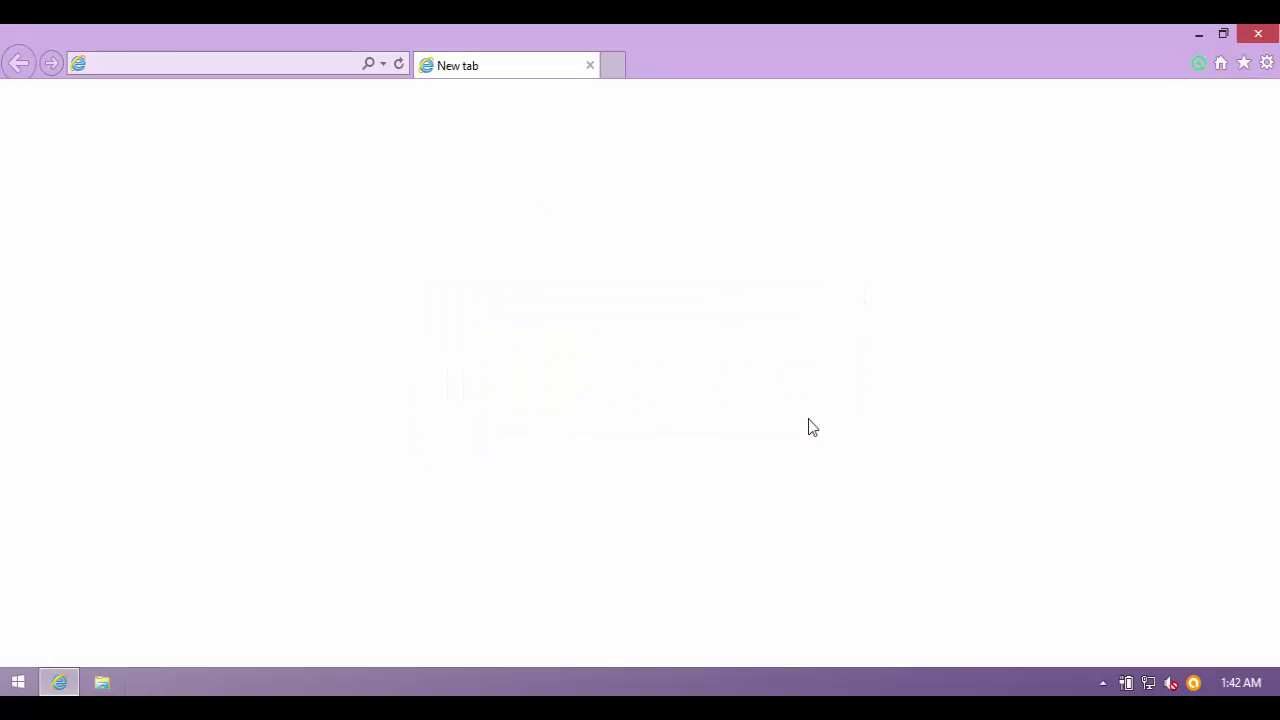
{"action": "left_click", "coordinate": [590, 66]}
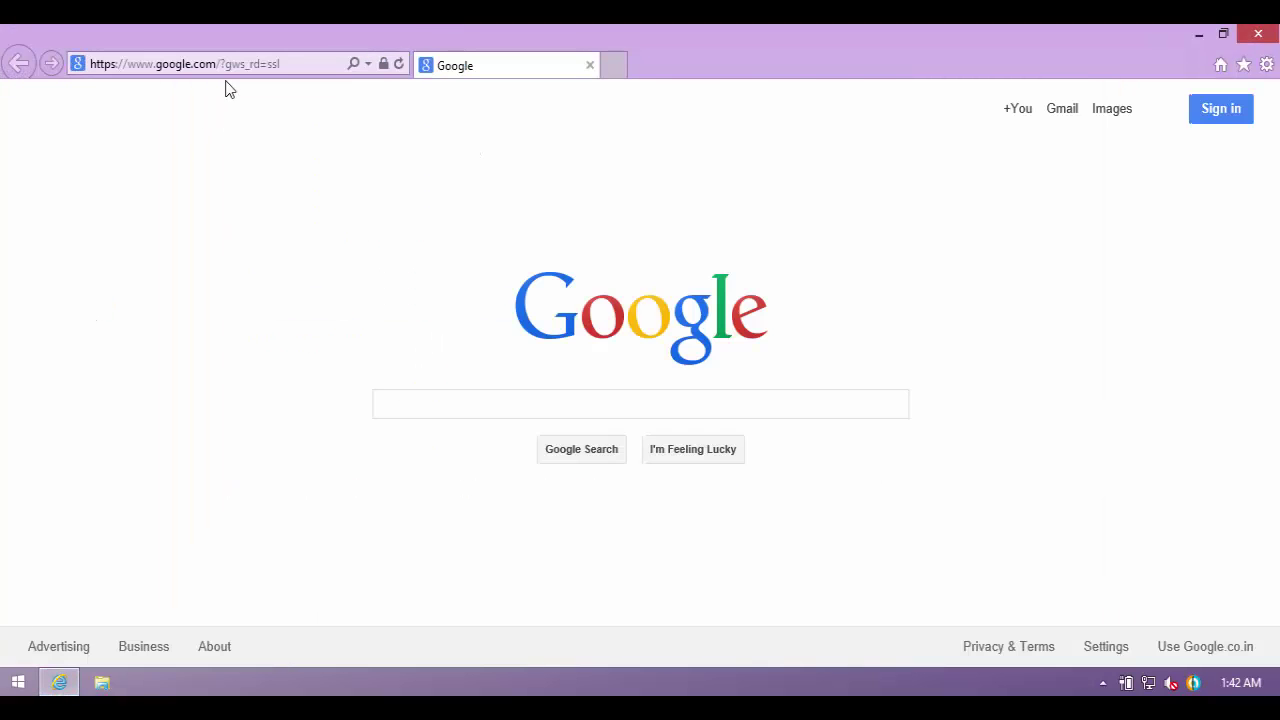
- Try to open the copied saveimage.eu/images/jpg/m024mf76g328742hgf/ link in the browser
{"action": "left_click", "coordinate": [263, 63]}
{"action": "key", "text": "ctrl+v"}
{"action": "key", "text": "Return"}
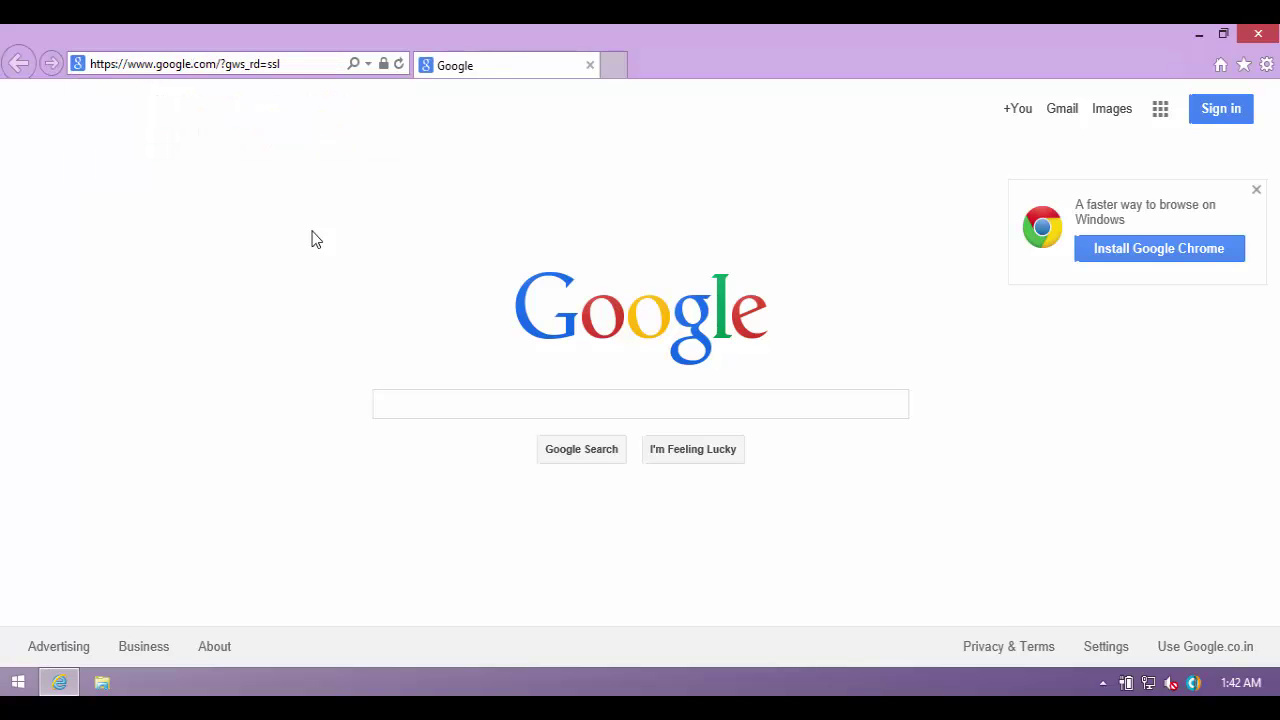
{"action": "left_click", "coordinate": [197, 66]}
{"action": "type", "text": "http://saveimage.eu/images/jpg/m024mf76g328742hgf/"}
{"action": "key", "text": "Return"}
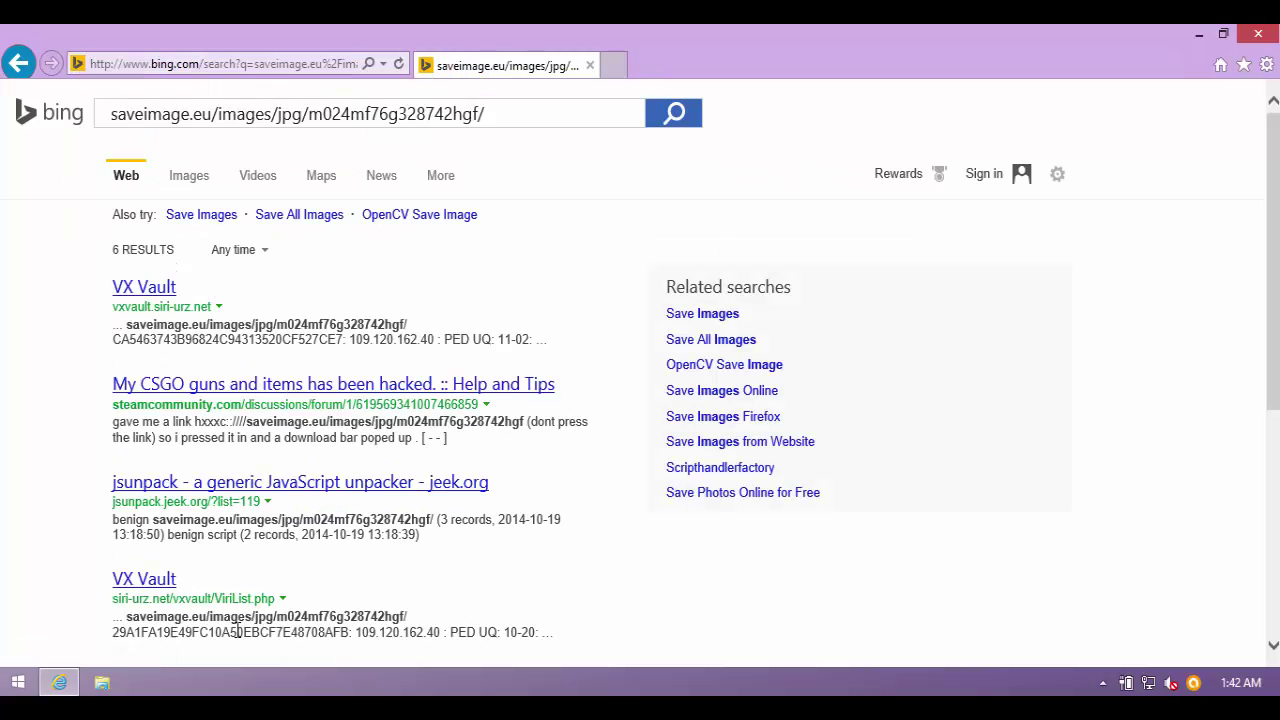
- Copy the vid-ham.com/media/pdf.exe link from the Notepad list and open it in a new browser tab
{"action": "key", "text": "alt+Tab"}
{"action": "left_click", "coordinate": [421, 344]}
{"action": "double_click", "coordinate": [396, 349]}
{"action": "left_click_drag", "start_coordinate": [412, 345], "coordinate": [413, 324]}
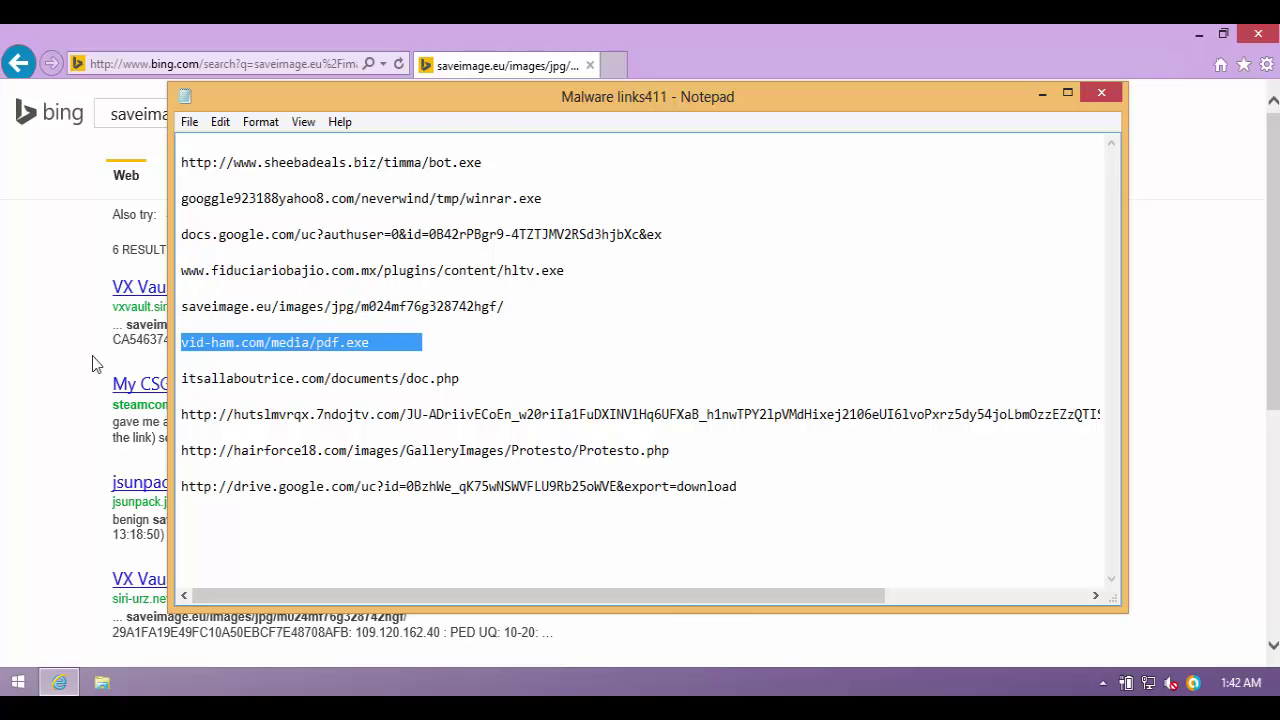
{"action": "key", "text": "alt+Tab"}
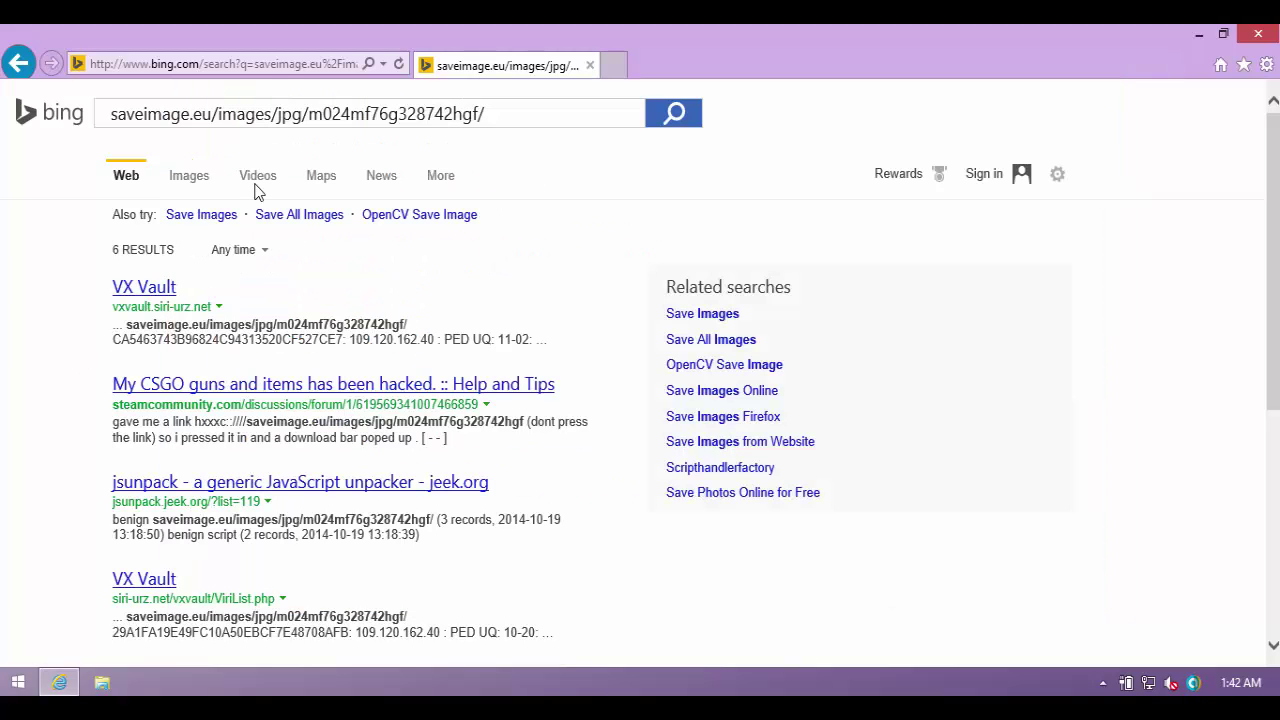
{"action": "left_click", "coordinate": [614, 66]}
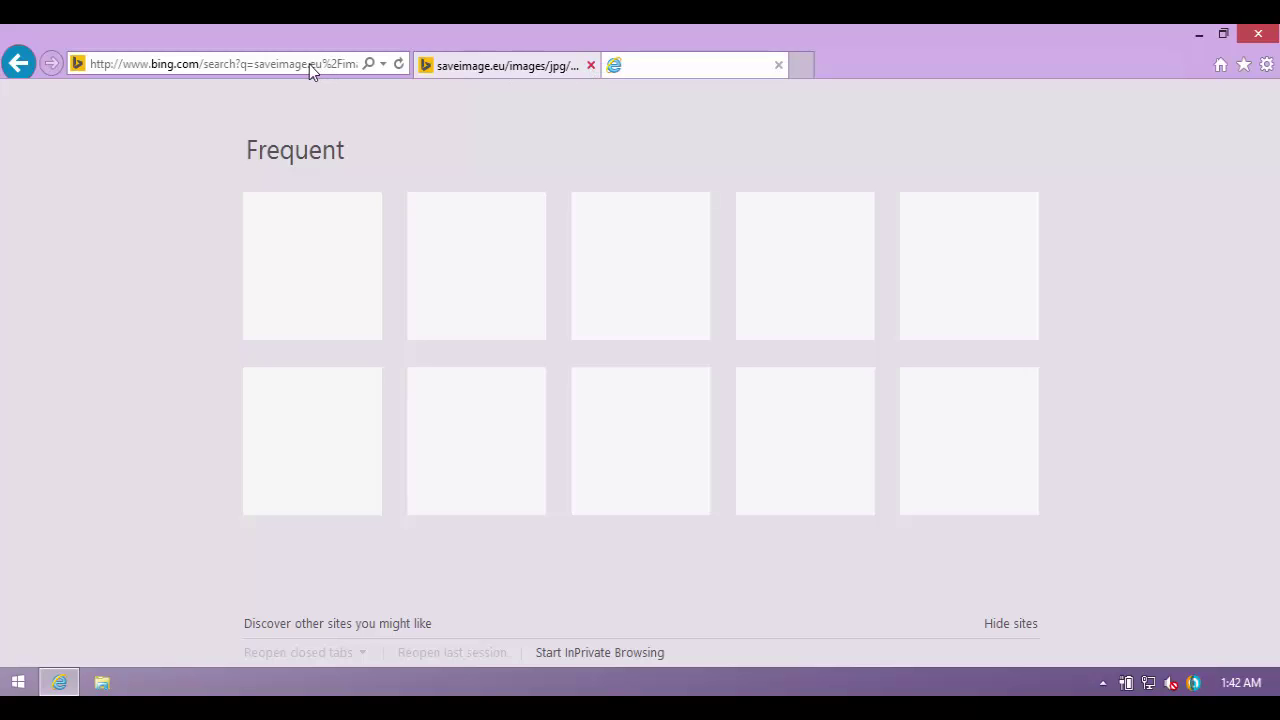
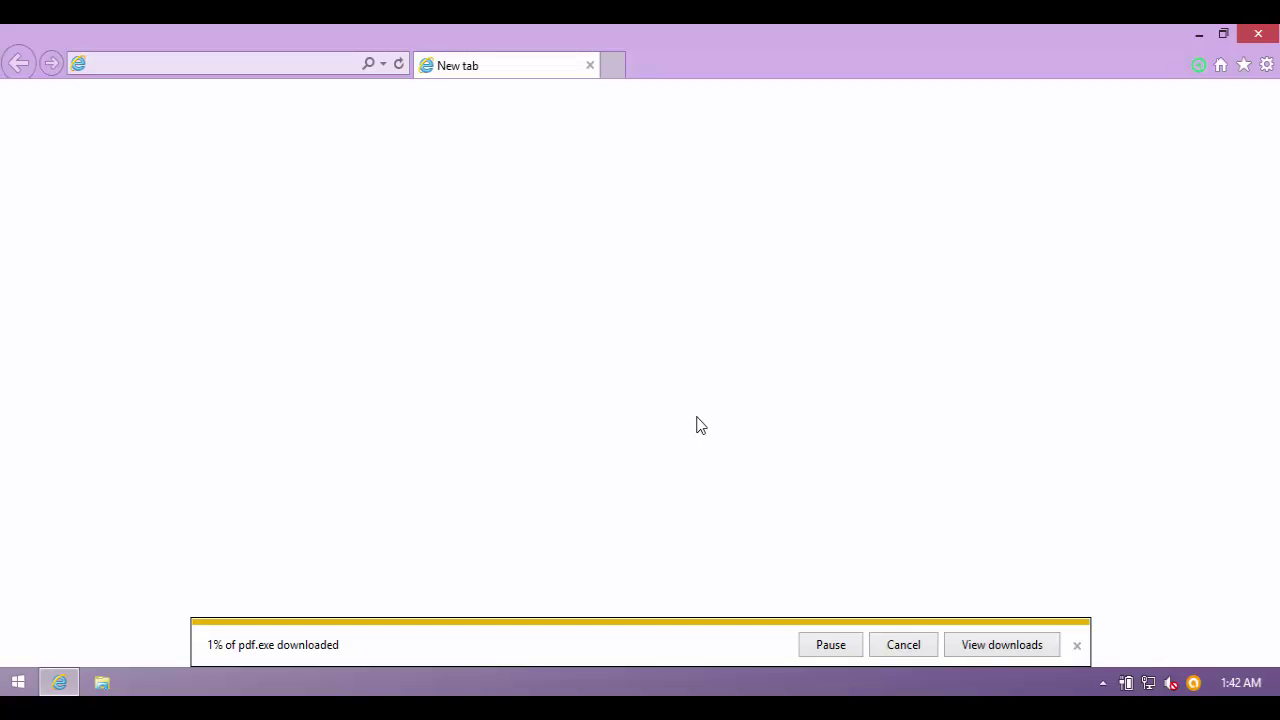
- Copy the itsallaboutrice.com/documents/doc.php link from the Notepad list and minimize Notepad
{"action": "key", "text": "alt+Tab"}
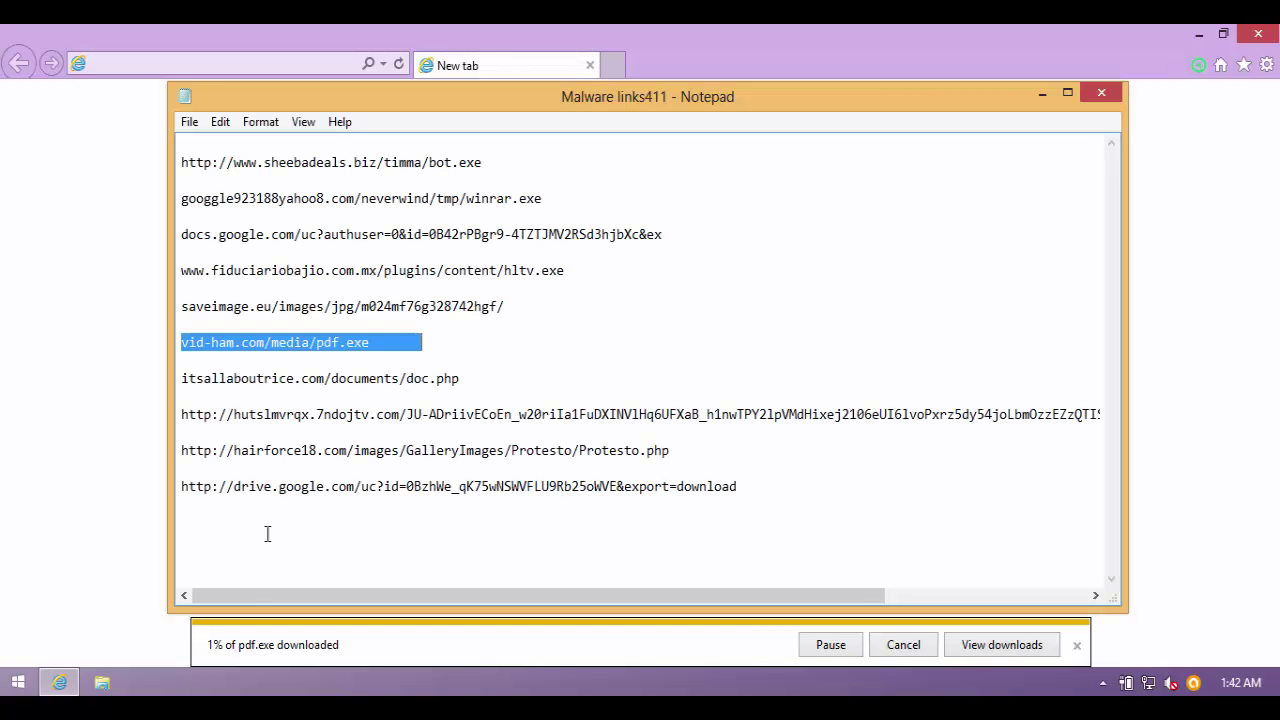
{"action": "left_click", "coordinate": [467, 376]}
{"action": "double_click", "coordinate": [470, 376]}
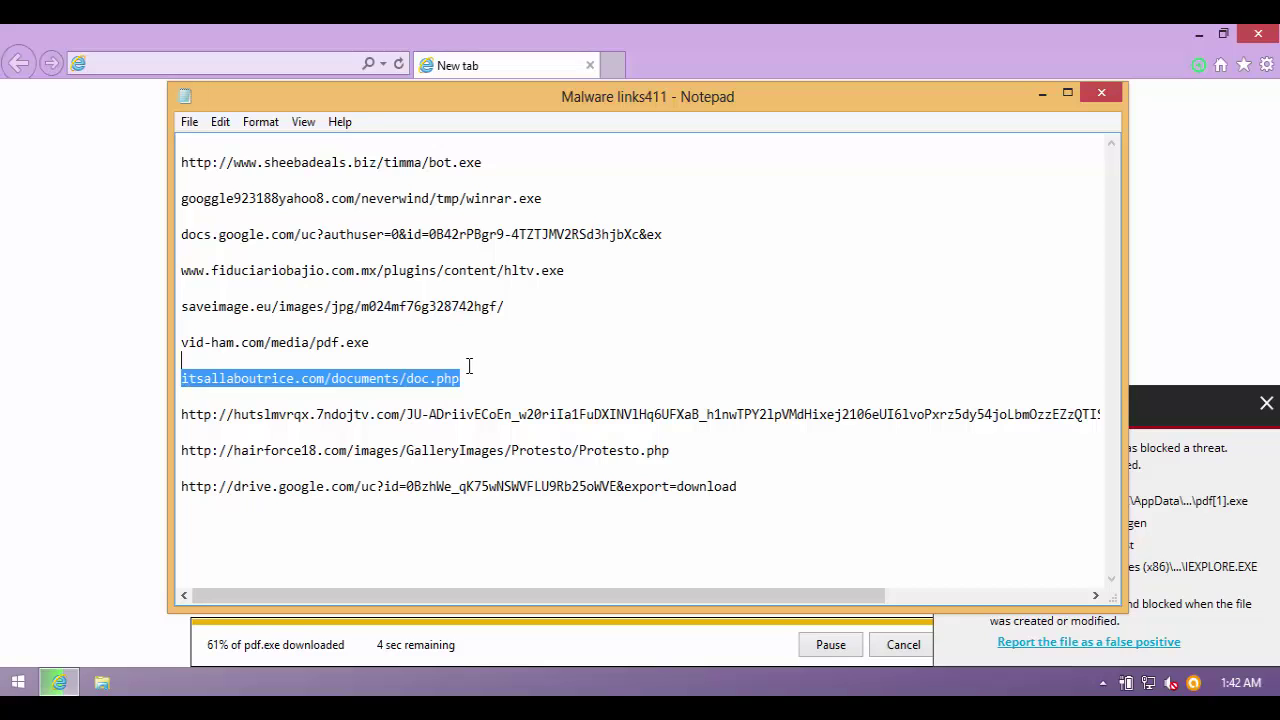
{"action": "left_click", "coordinate": [1039, 97]}
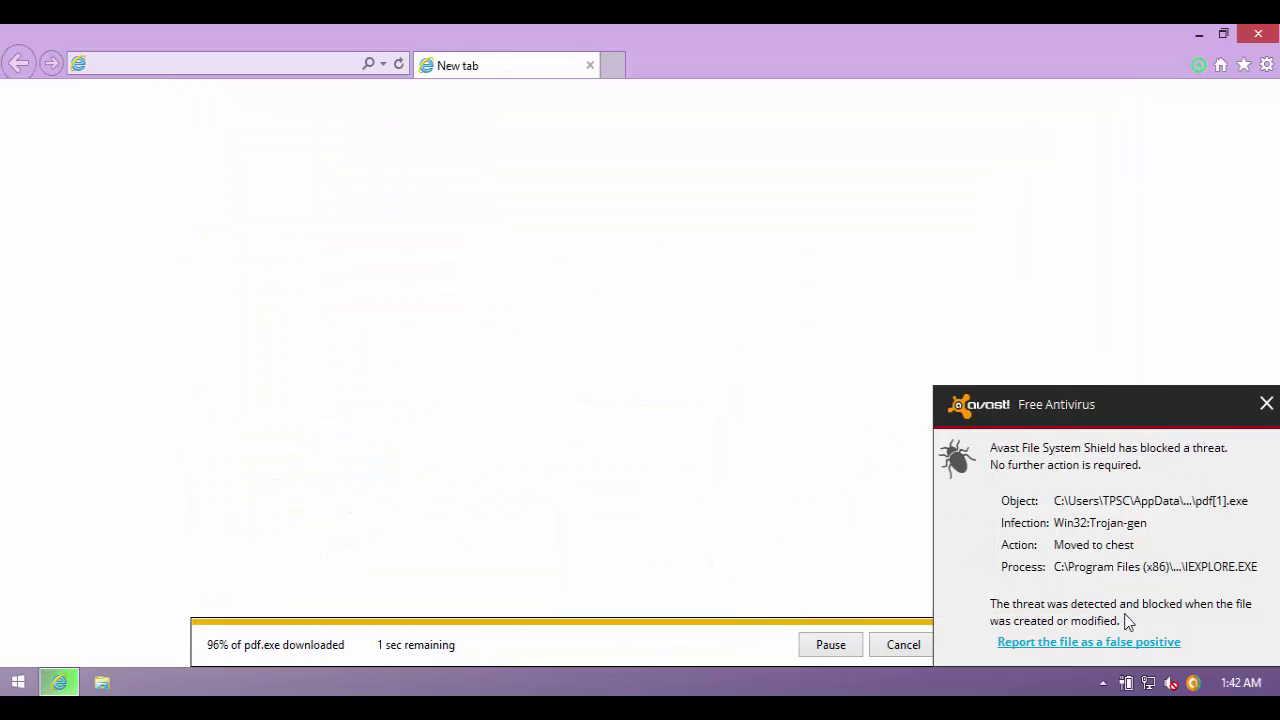
- Dismiss the Avast alerts about pdf.exe, open the itsallaboutrice.com/documents/doc.php link in the browser and dismiss its alert
{"action": "left_click", "coordinate": [1266, 405]}
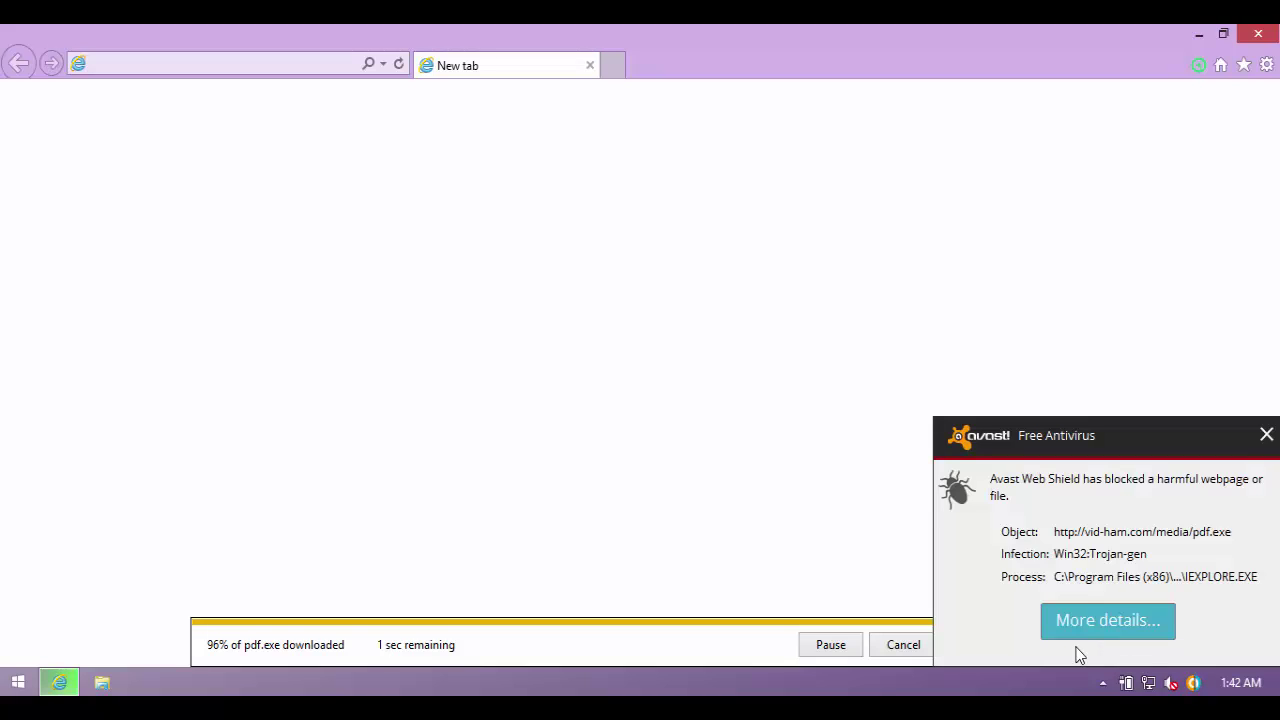
{"action": "left_click", "coordinate": [1266, 434]}
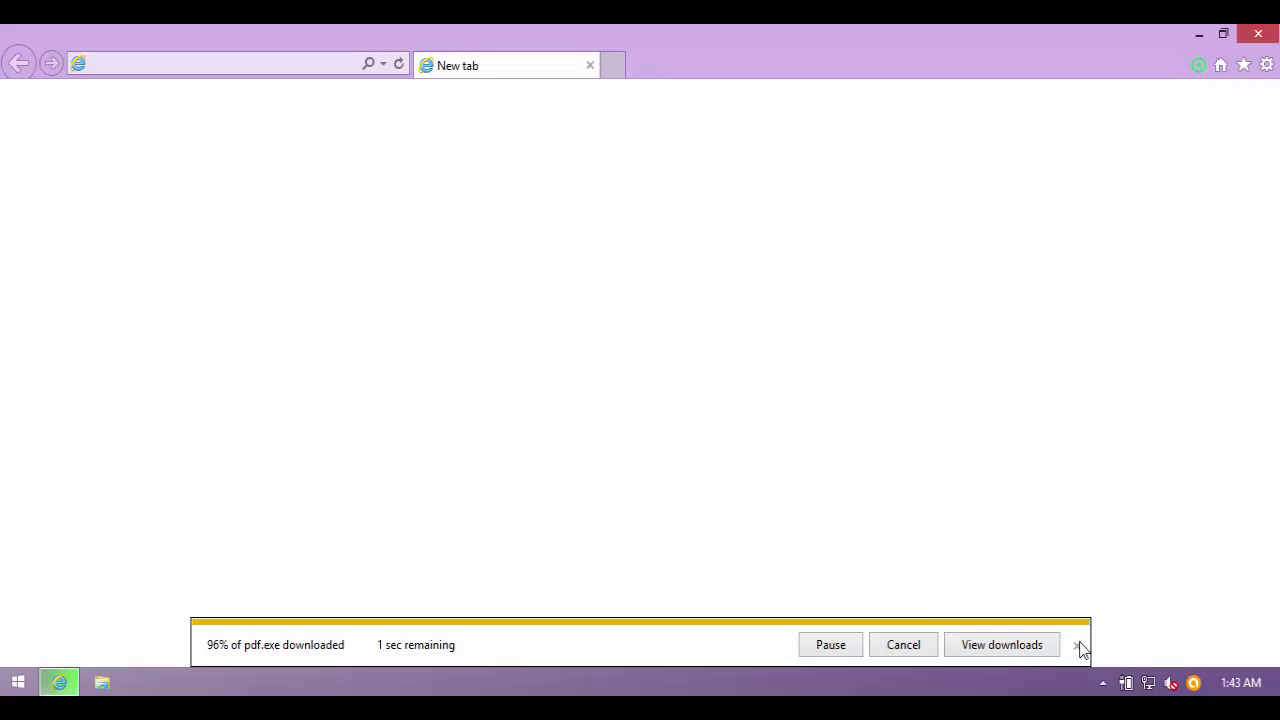
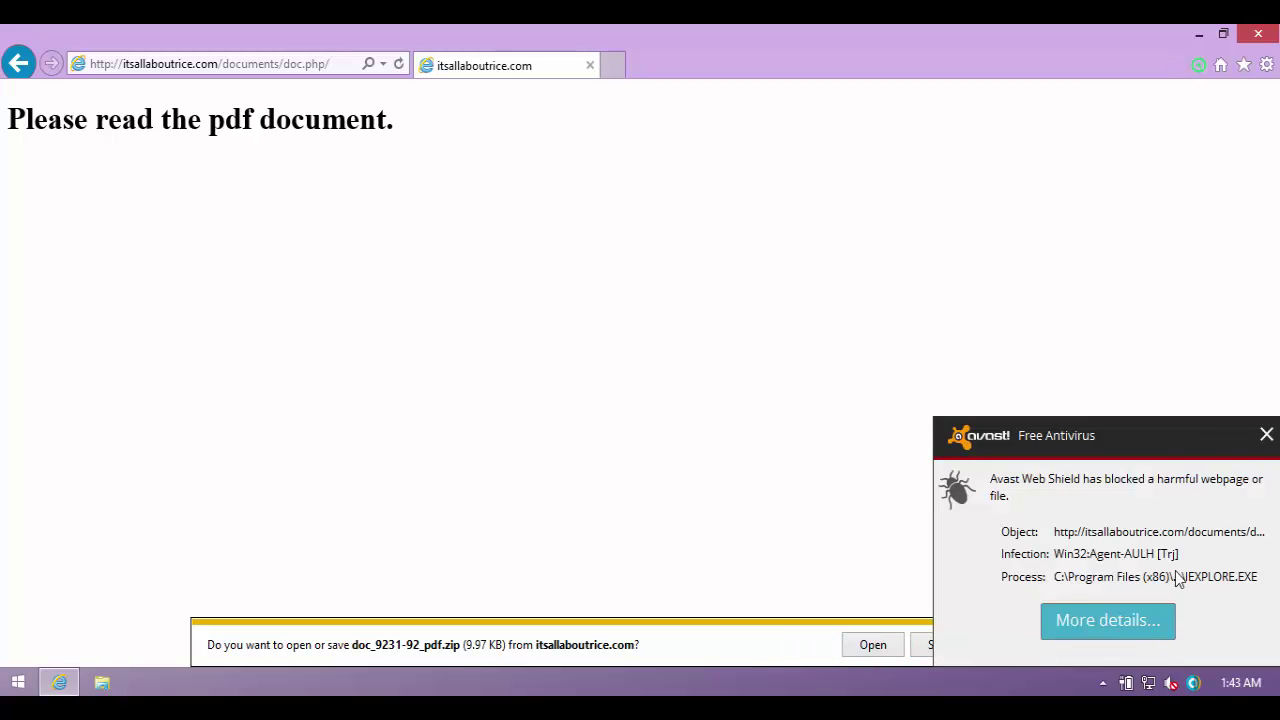
{"action": "left_click", "coordinate": [1266, 434]}
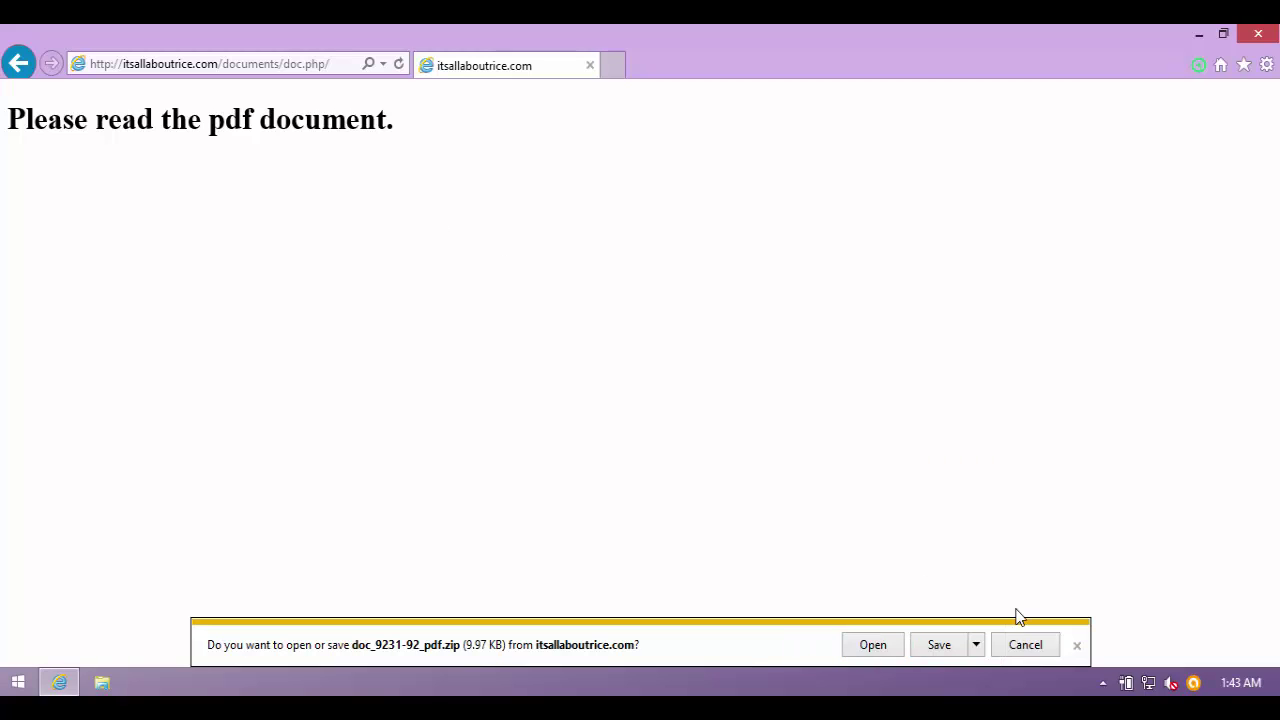
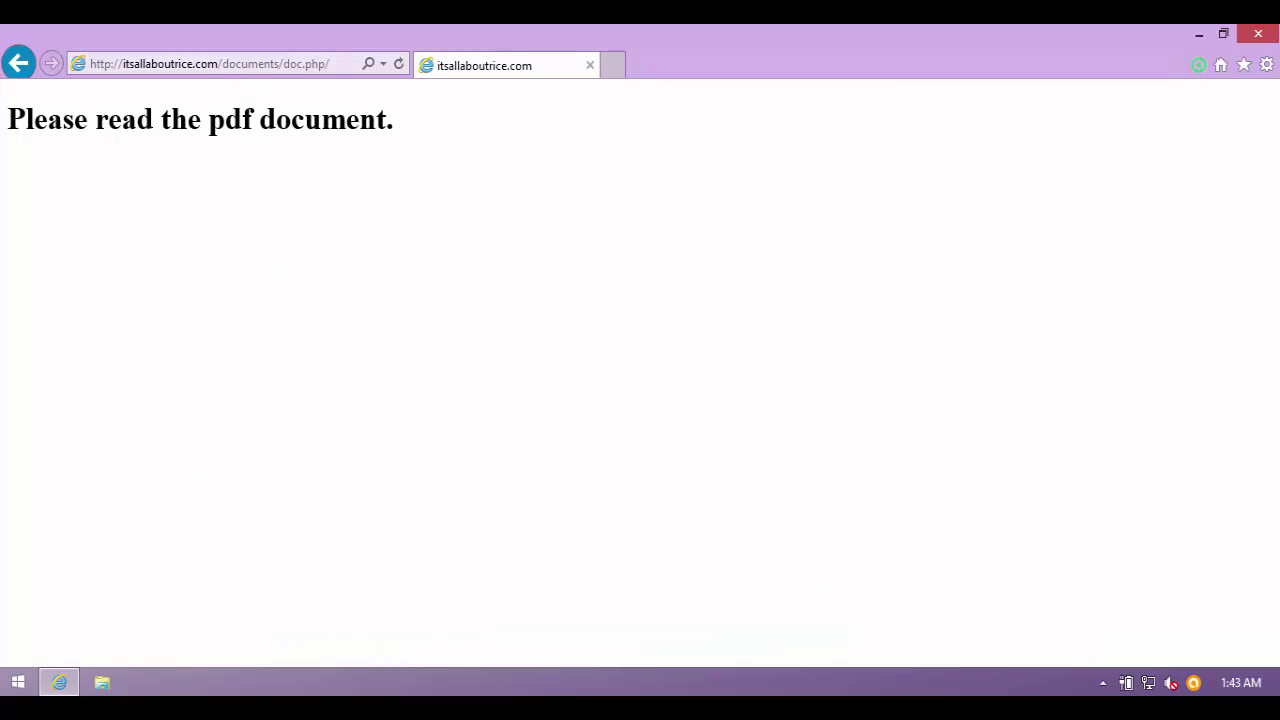
- Open the hutslmvrqx.7ndojtv.com link from the Notepad list in the browser and dismiss the Avast alert
{"action": "key", "text": "alt+Tab"}
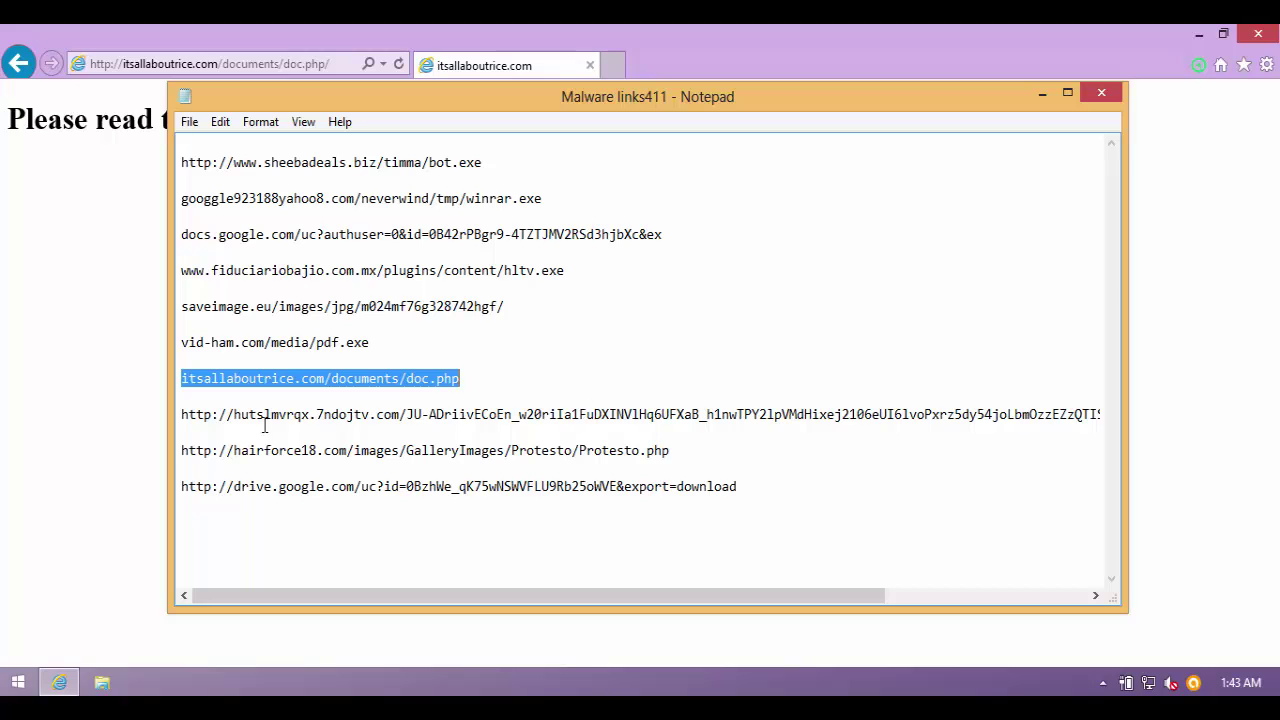
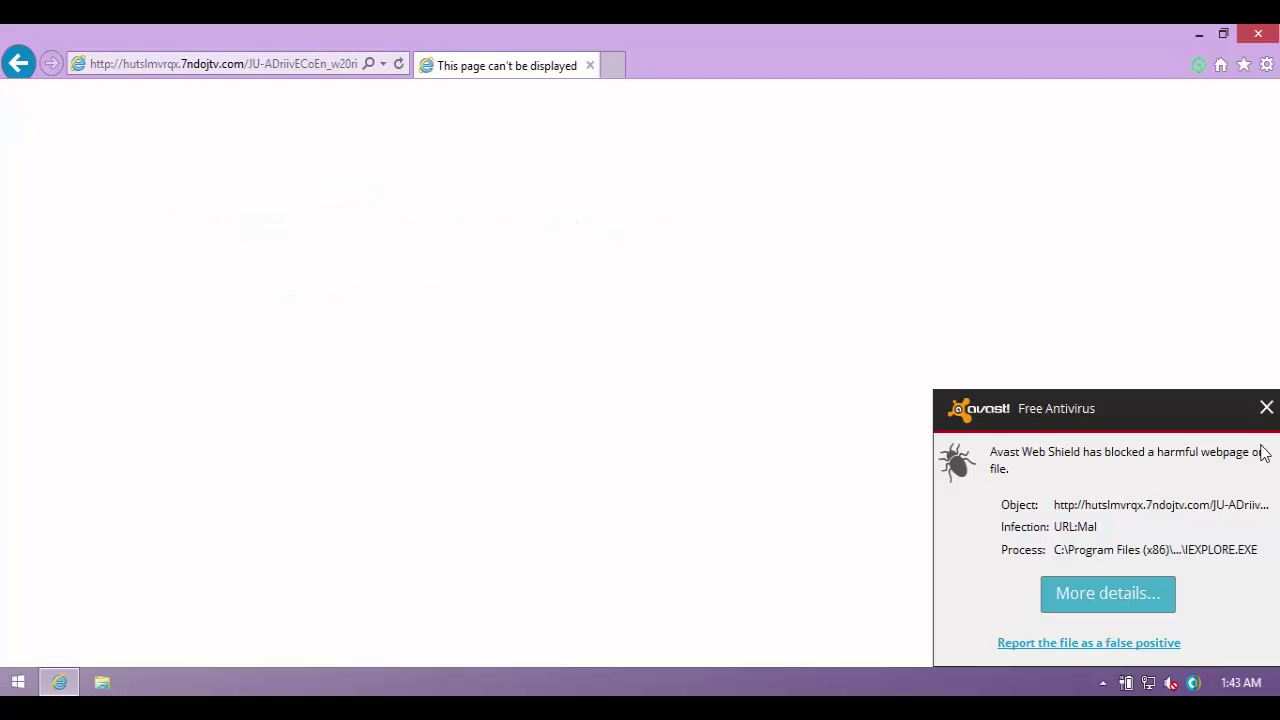
{"action": "left_click", "coordinate": [1266, 407]}
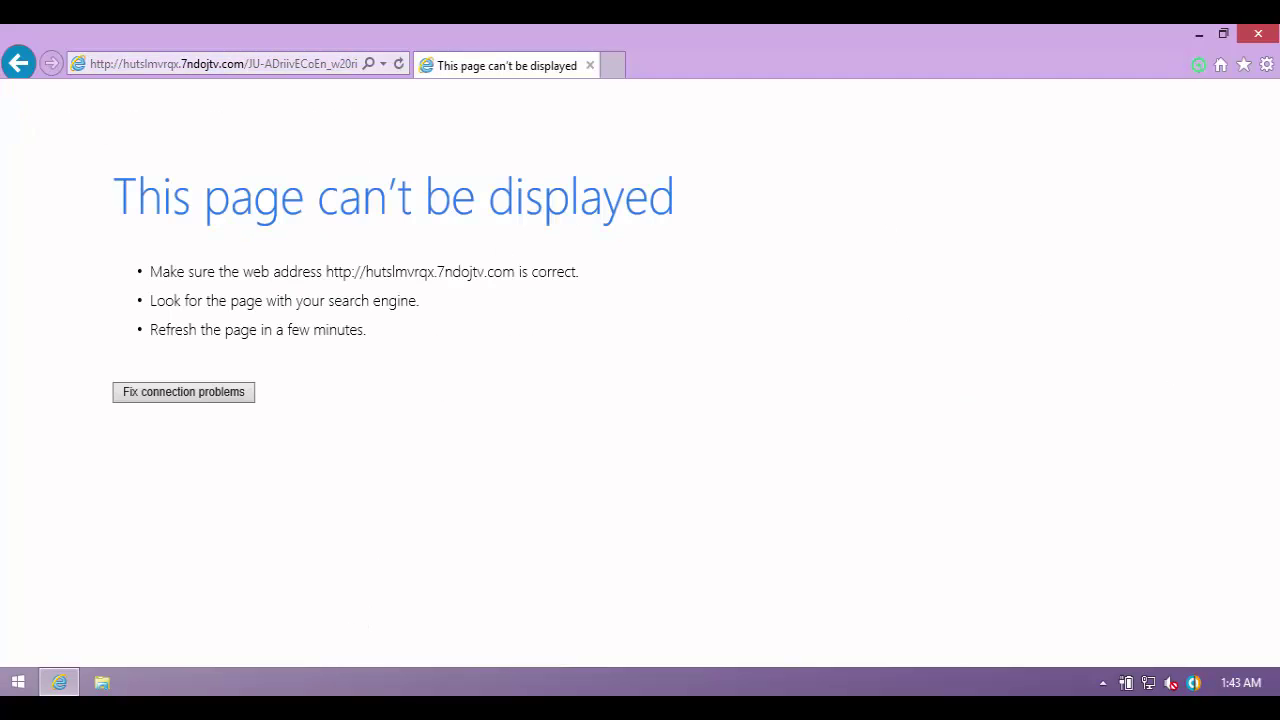
- Copy the hairforce18.com/images/GalleryImages/Protesto/Protesto.php link from the Notepad list, open it in the browser and cancel the sign-in prompt
{"action": "key", "text": "alt+Tab"}
{"action": "double_click", "coordinate": [711, 451]}
{"action": "key", "text": "ctrl+c"}
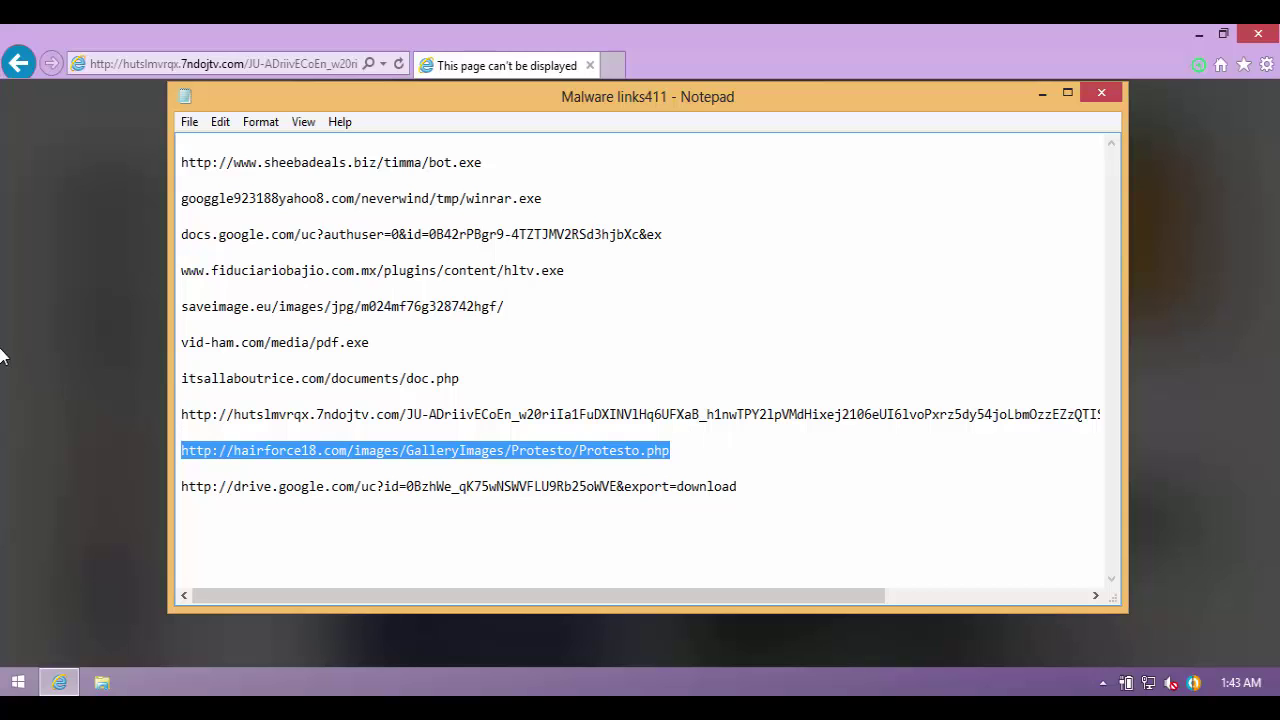
{"action": "left_click", "coordinate": [175, 66]}
{"action": "key", "text": "ctrl+v"}
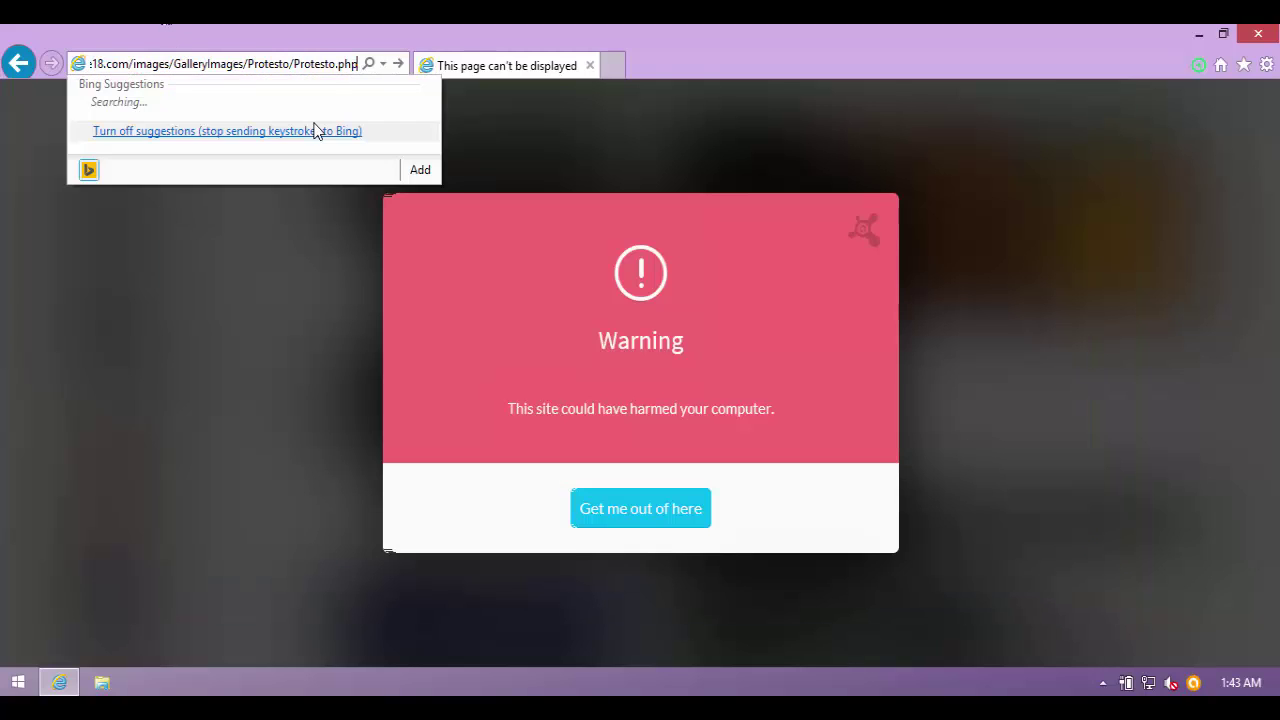
{"action": "key", "text": "Return"}
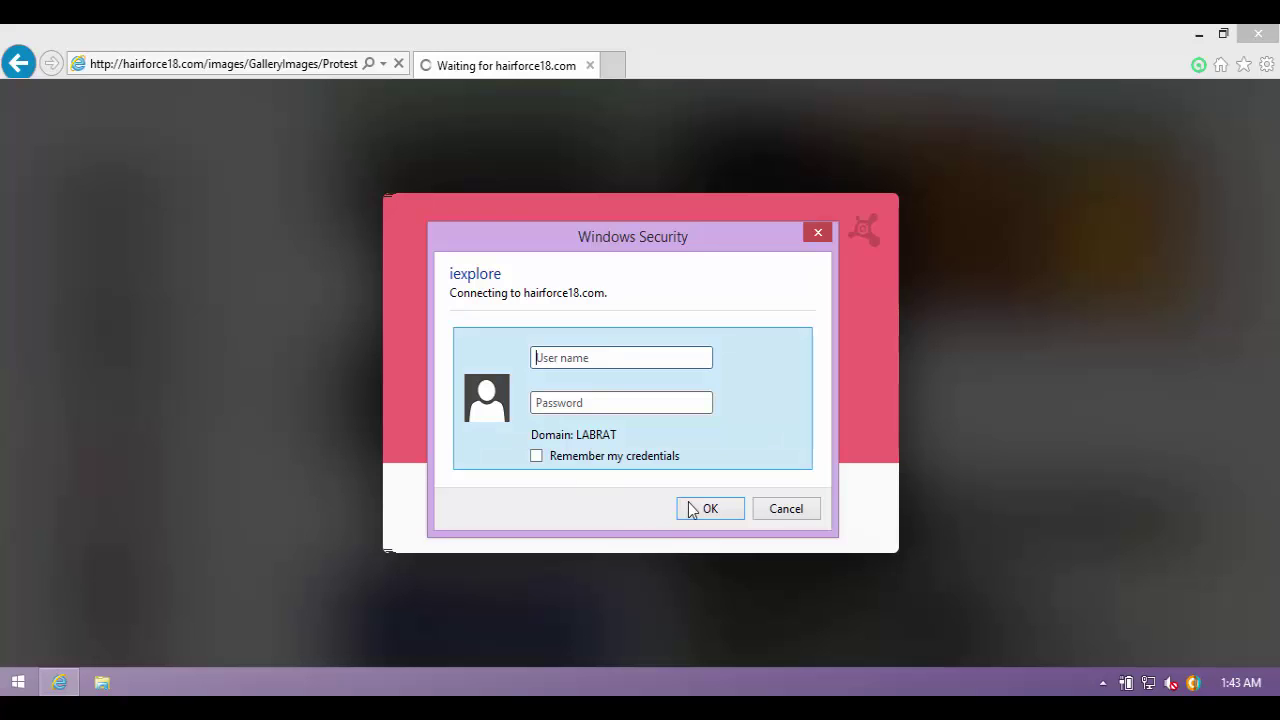
{"action": "left_click", "coordinate": [778, 511]}
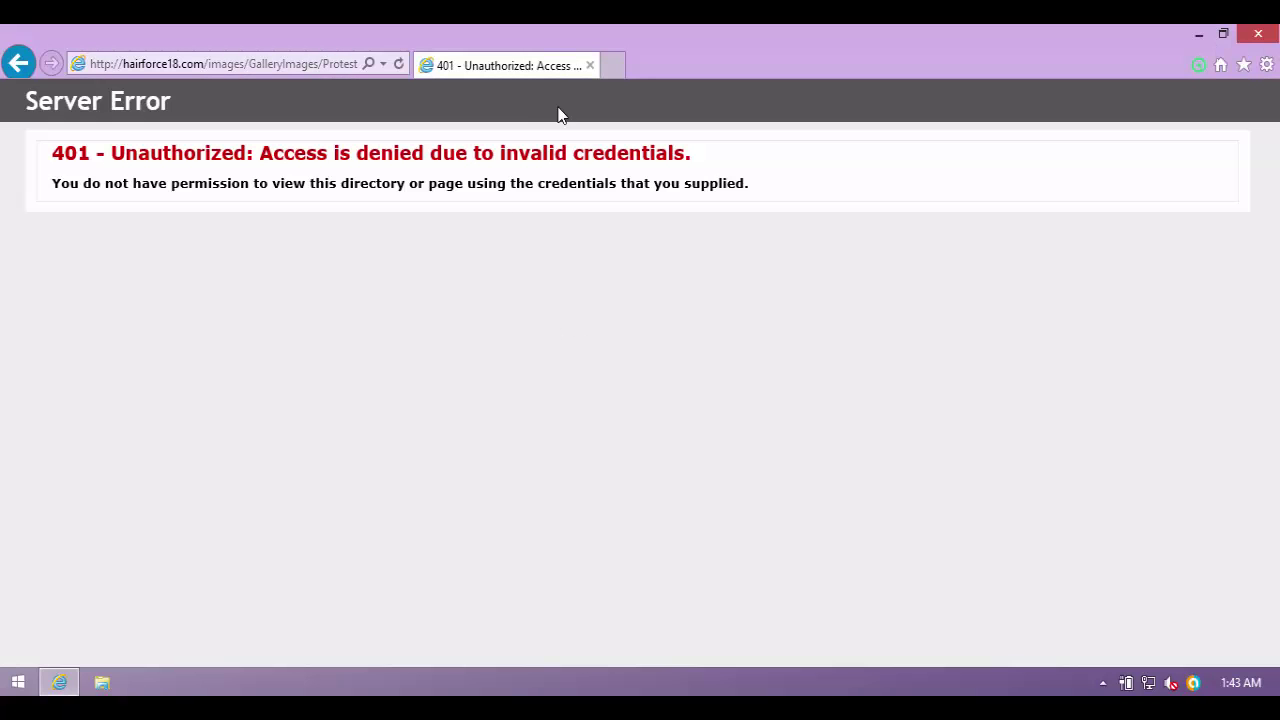
- Copy the drive.google.com download link, the last one in the Notepad list, and open it in the browser
{"action": "key", "text": "alt+Tab"}
{"action": "left_click", "coordinate": [768, 488]}
{"action": "key", "text": "shift+Home"}
{"action": "key", "text": "ctrl+c"}
{"action": "left_click", "coordinate": [178, 63]}
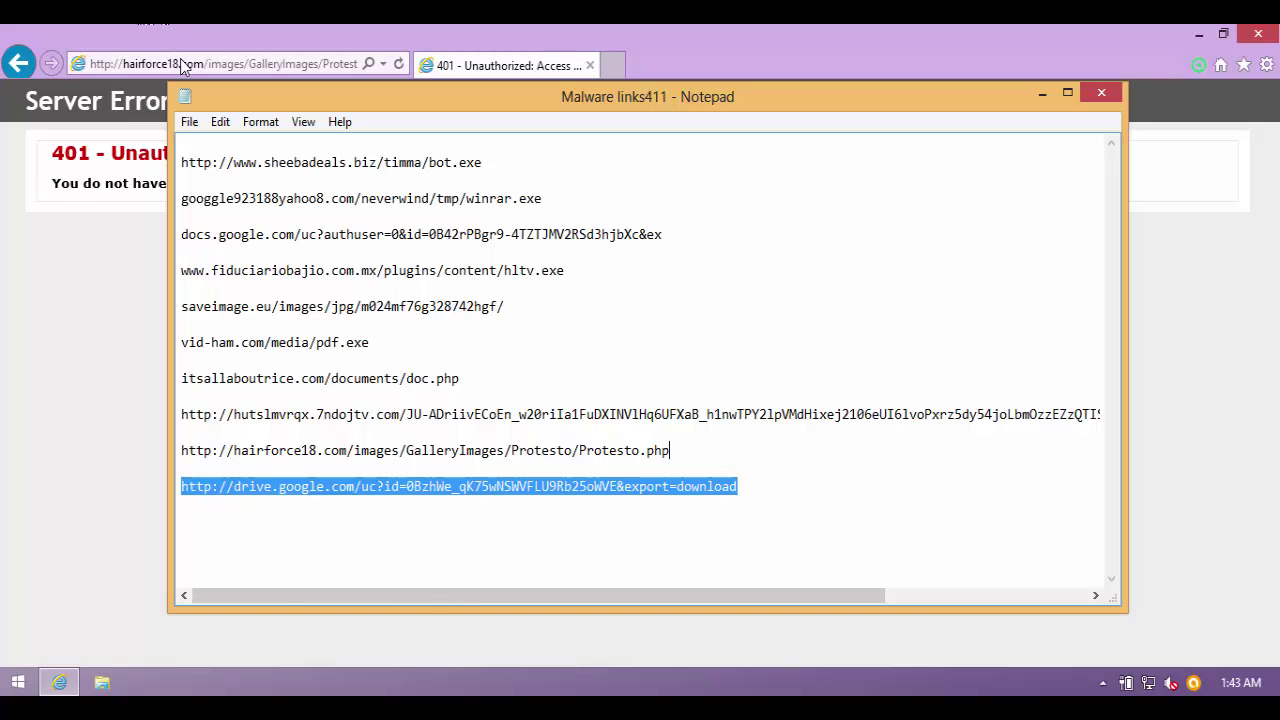
{"action": "key", "text": "ctrl+v"}
{"action": "key", "text": "Return"}
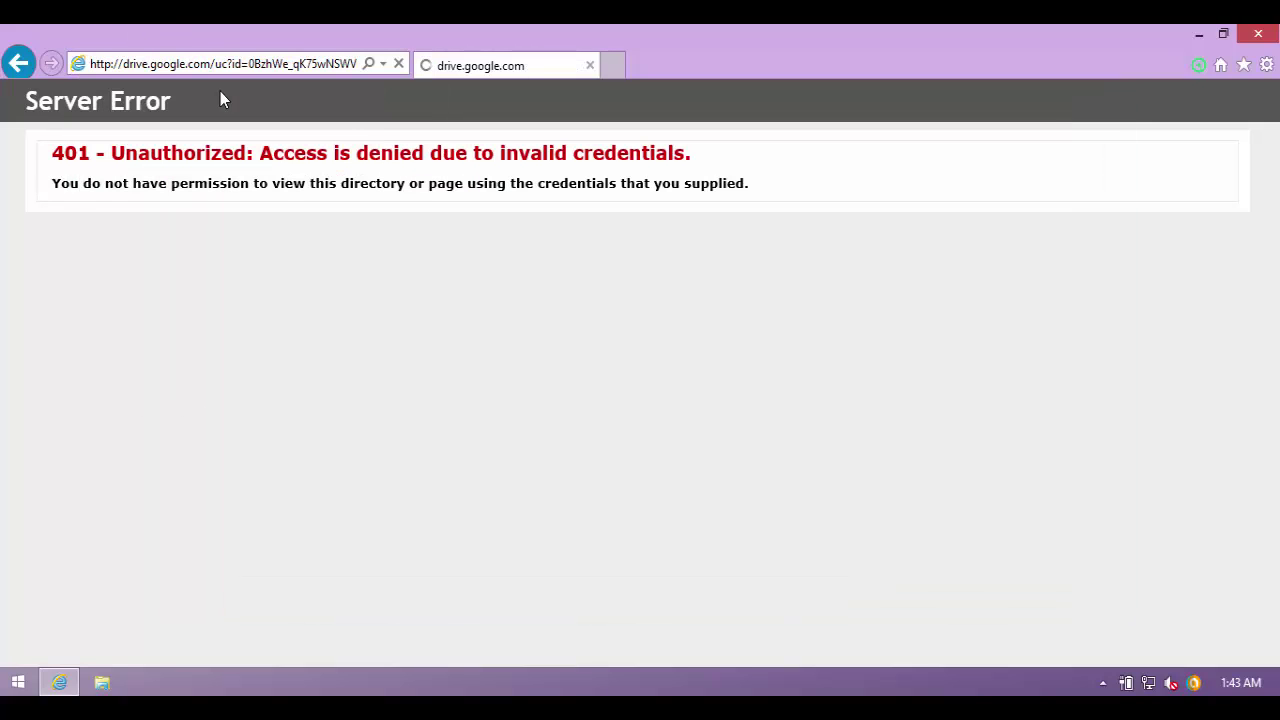
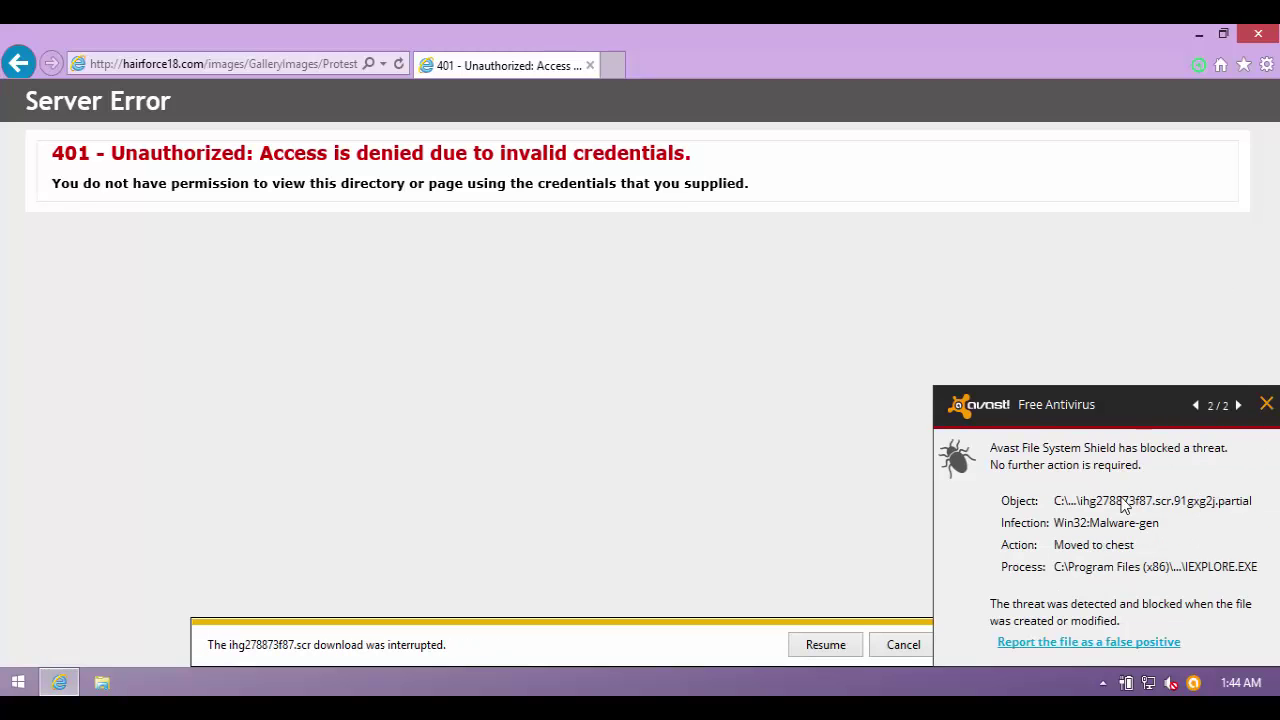
- Dismiss the Avast alert and the ihg278873f87.scr download notice, and close the browser
{"action": "left_click", "coordinate": [1265, 405]}
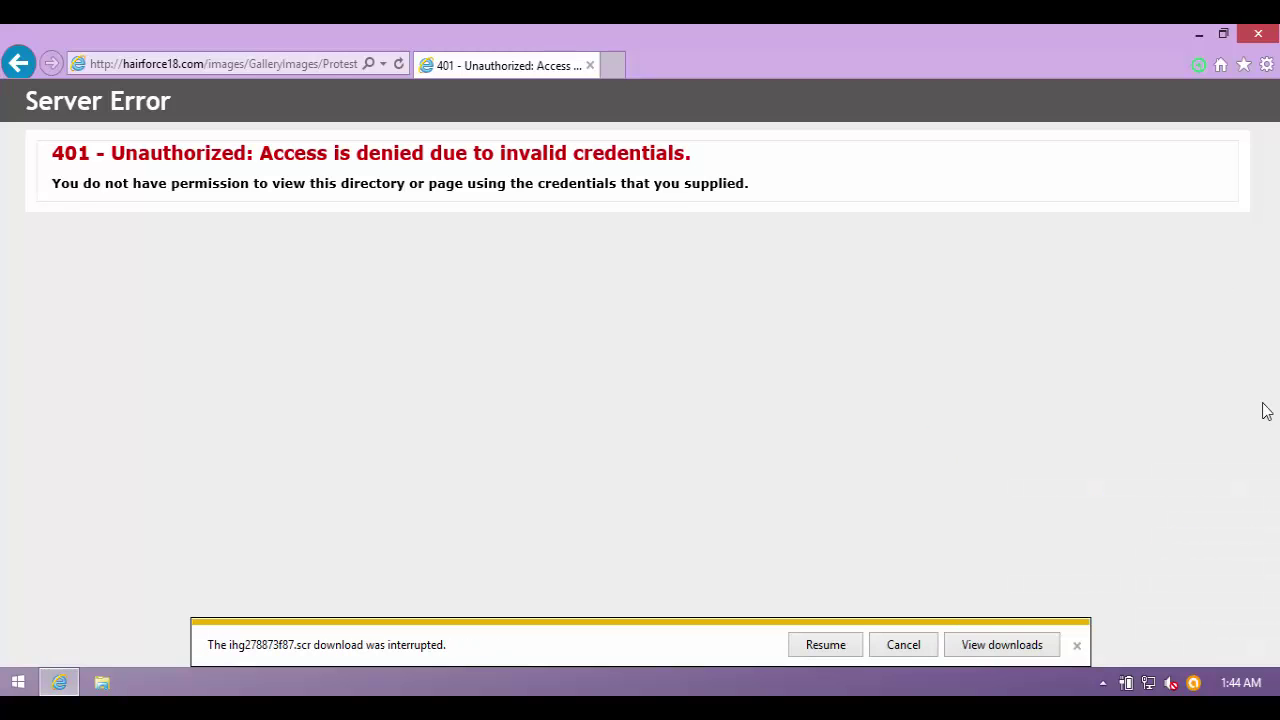
{"action": "left_click", "coordinate": [1077, 645]}
{"action": "left_click", "coordinate": [1255, 38]}
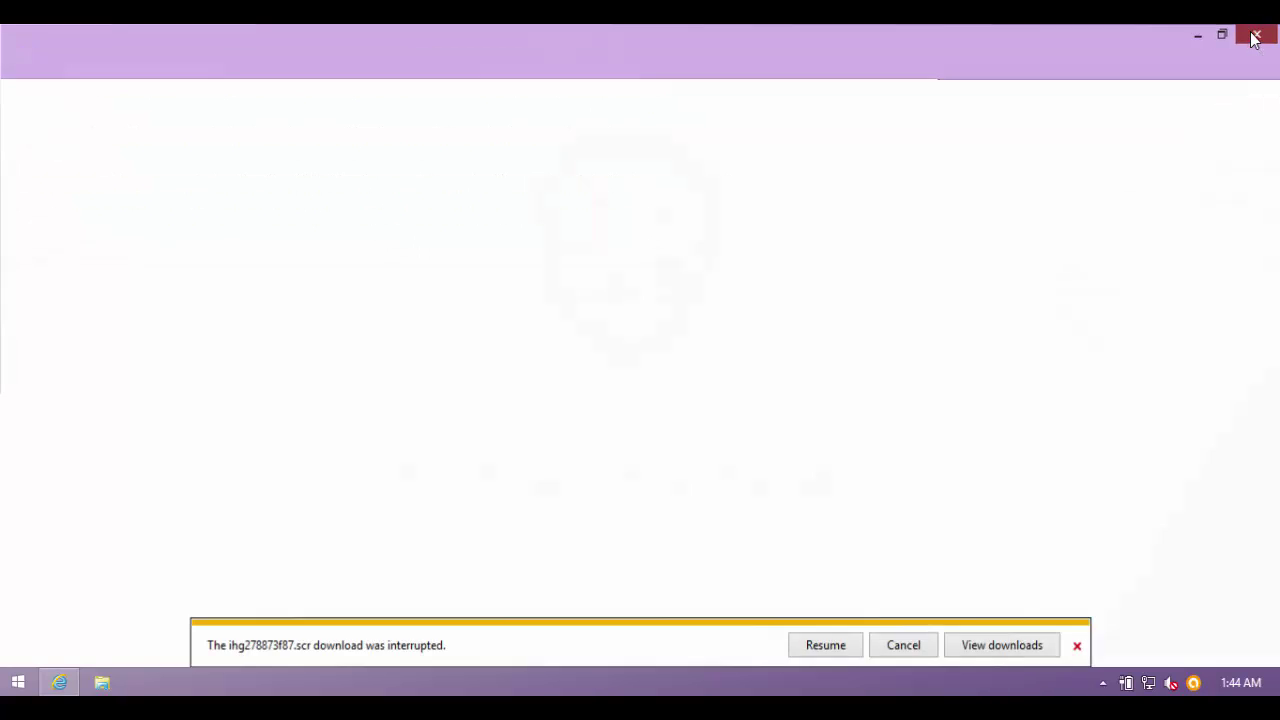
- Open Task Manager, examine the running background and Windows processes for suspicious entries, and close it
{"action": "right_click", "coordinate": [355, 675]}
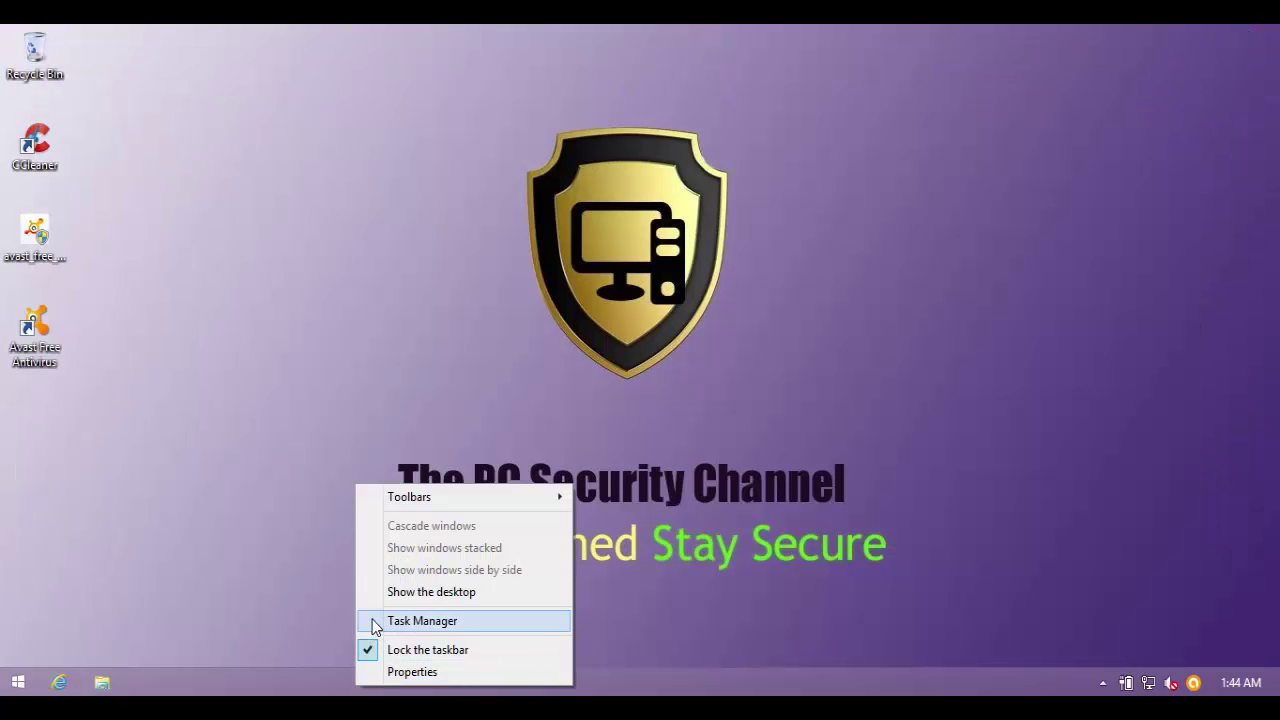
{"action": "left_click", "coordinate": [372, 619]}
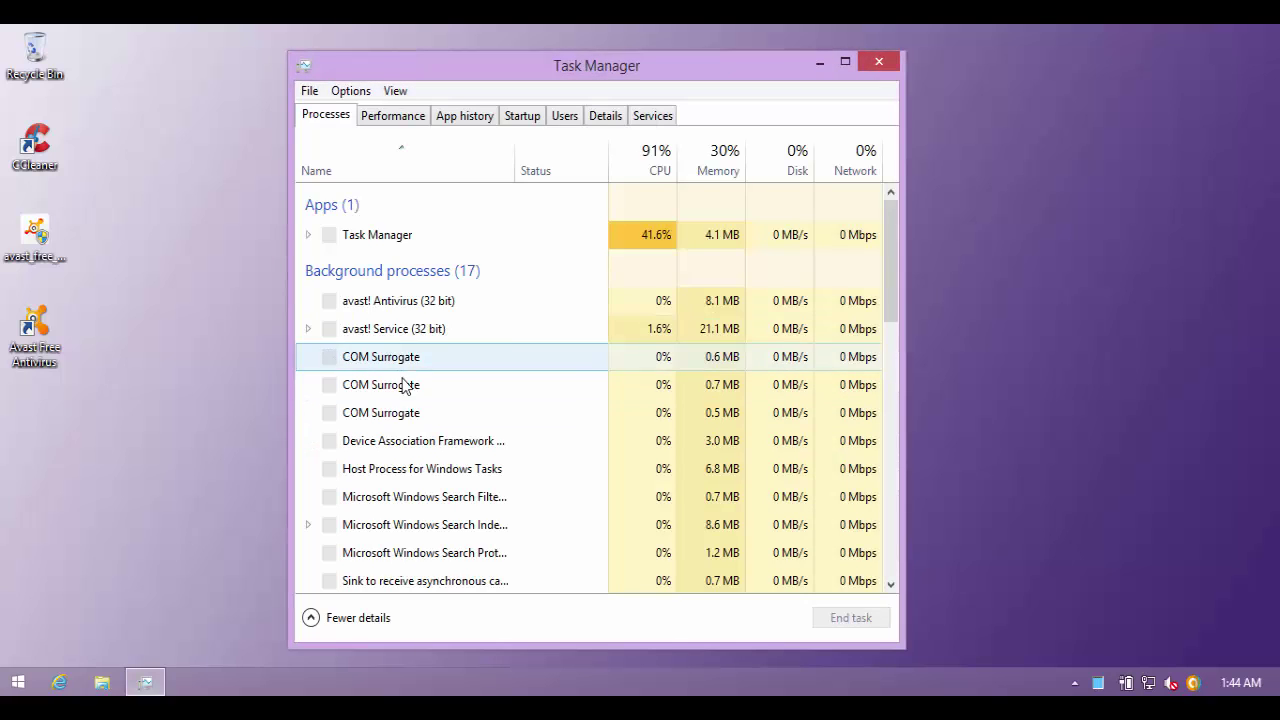
{"action": "left_click", "coordinate": [409, 383]}
{"action": "scroll", "coordinate": [400, 354], "scroll_direction": "down", "scroll_amount": 1}
{"action": "scroll", "coordinate": [397, 352], "scroll_direction": "down", "scroll_amount": 5}
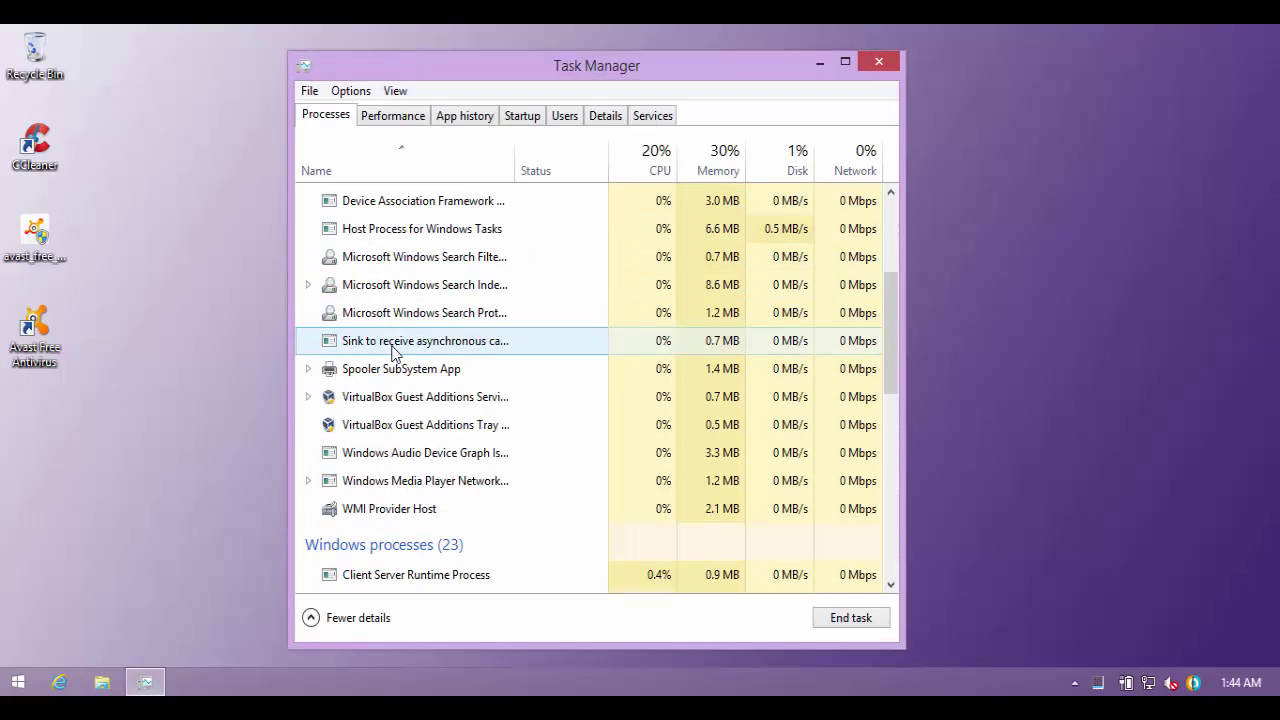
{"action": "scroll", "coordinate": [388, 352], "scroll_direction": "down", "scroll_amount": 5}
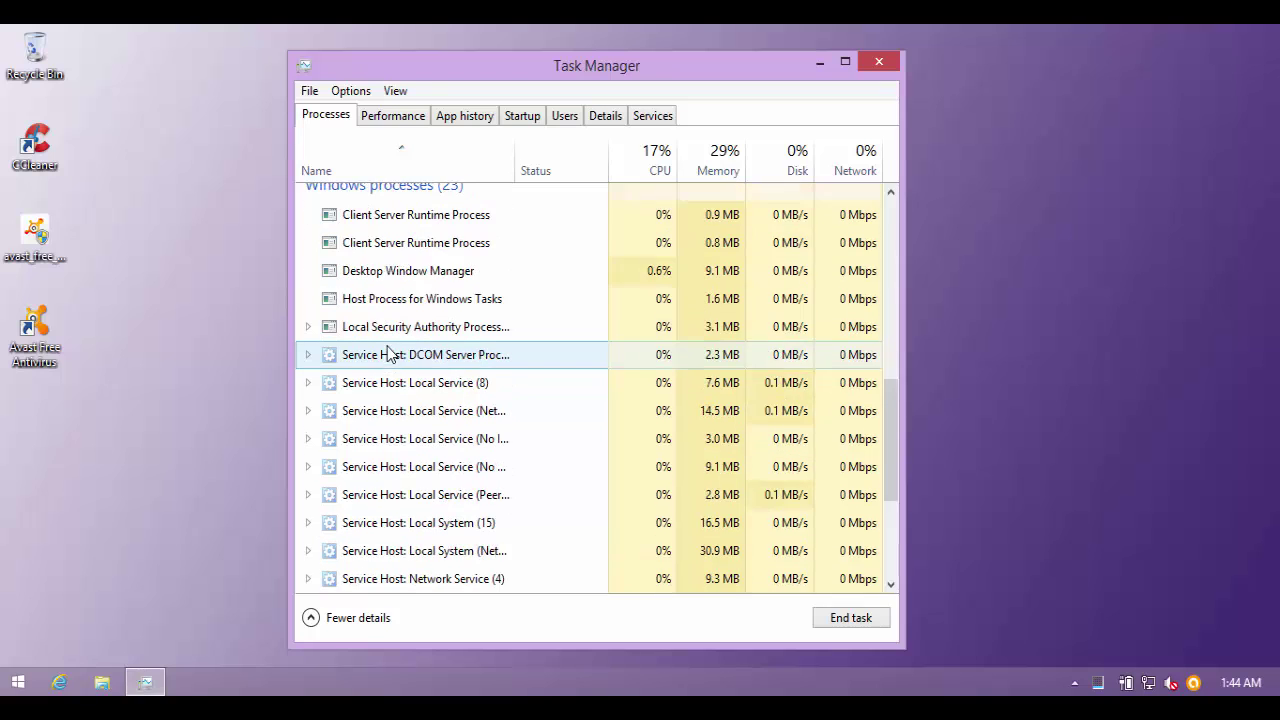
{"action": "scroll", "coordinate": [388, 354], "scroll_direction": "up", "scroll_amount": 8}
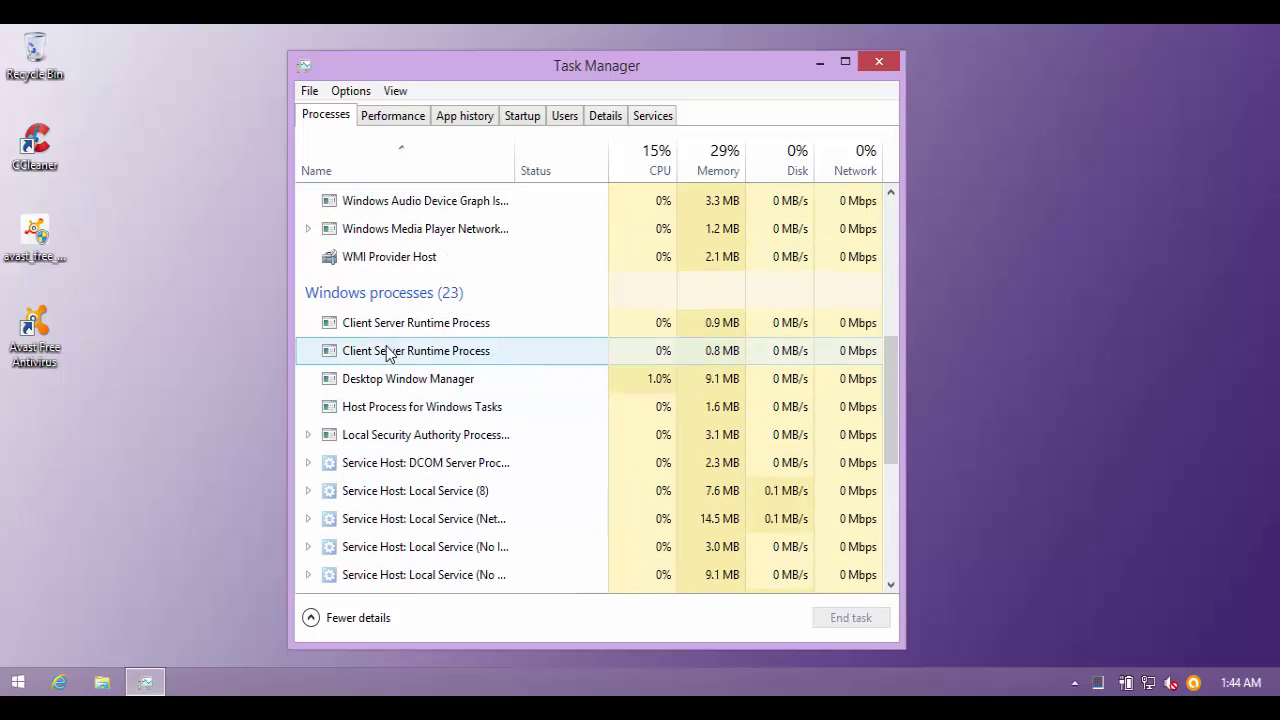
{"action": "scroll", "coordinate": [388, 352], "scroll_direction": "up", "scroll_amount": 2}
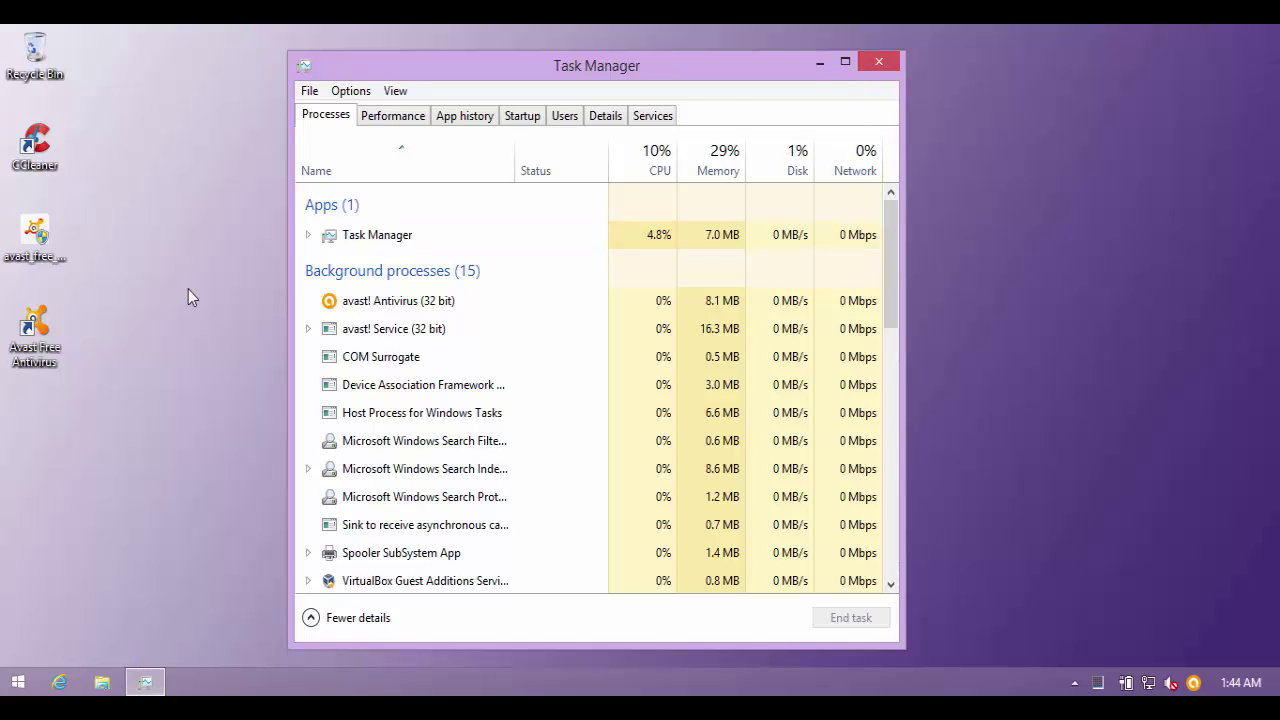
{"action": "scroll", "coordinate": [402, 430], "scroll_direction": "down", "scroll_amount": 3}
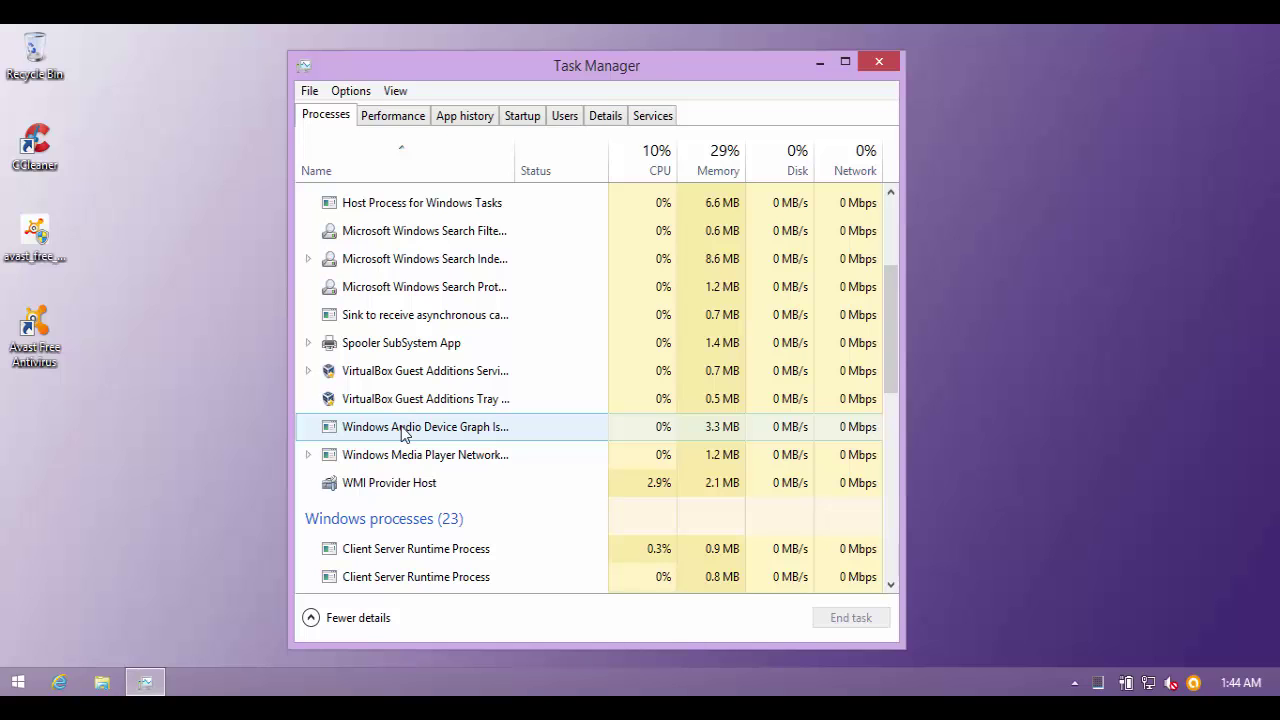
{"action": "scroll", "coordinate": [334, 371], "scroll_direction": "up", "scroll_amount": 2}
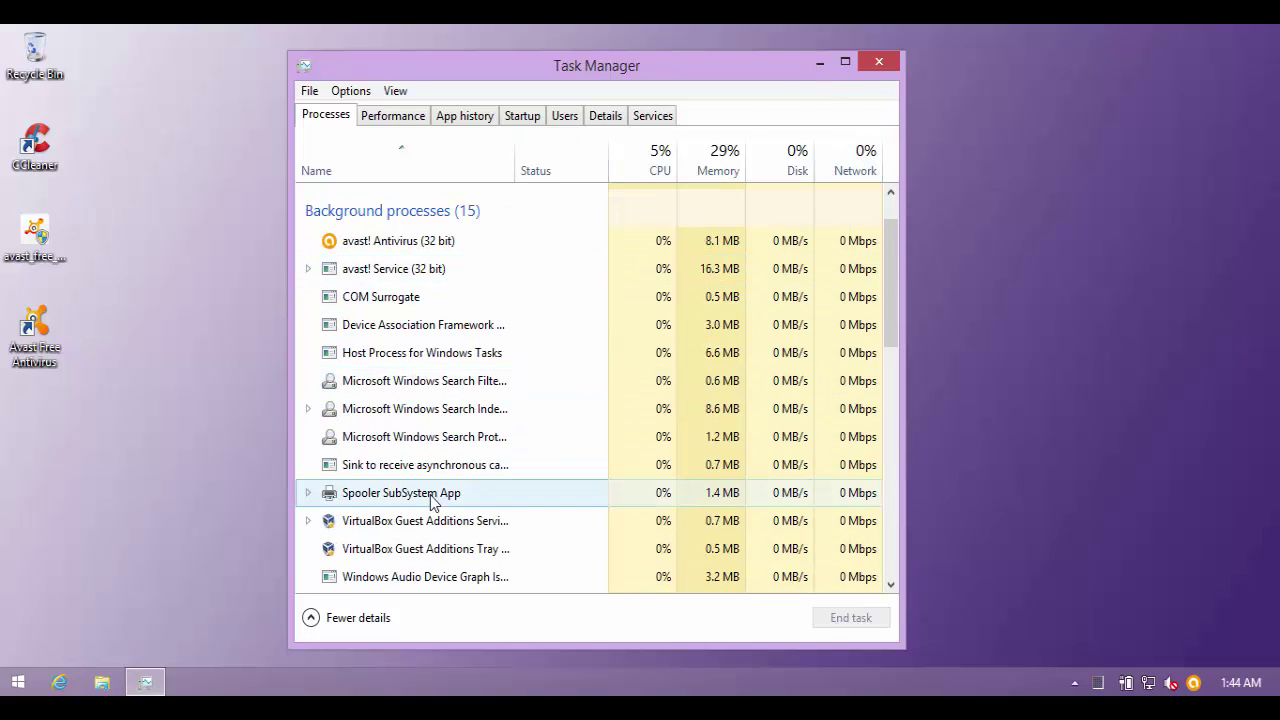
{"action": "left_click", "coordinate": [879, 60]}
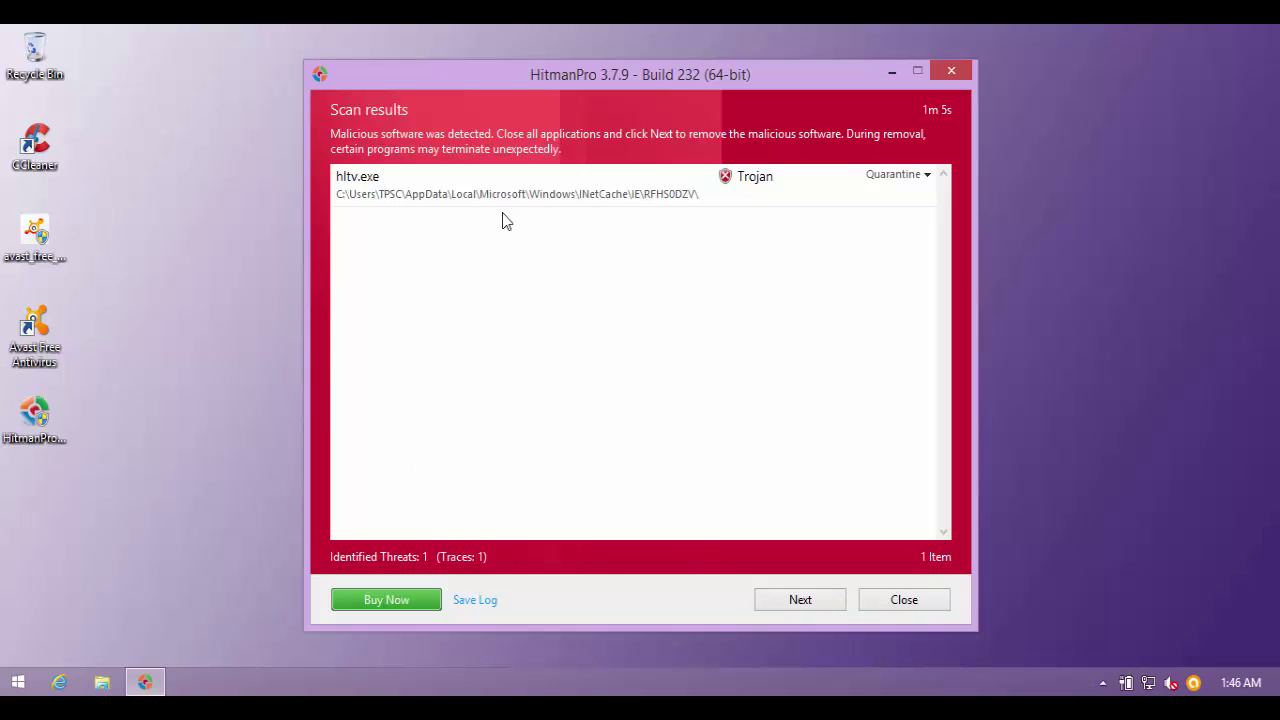
- Review the HitmanPro scan results, show the detection details for hltv.exe, and close the program without removing anything
{"action": "left_click_drag", "start_coordinate": [513, 77], "coordinate": [626, 94]}
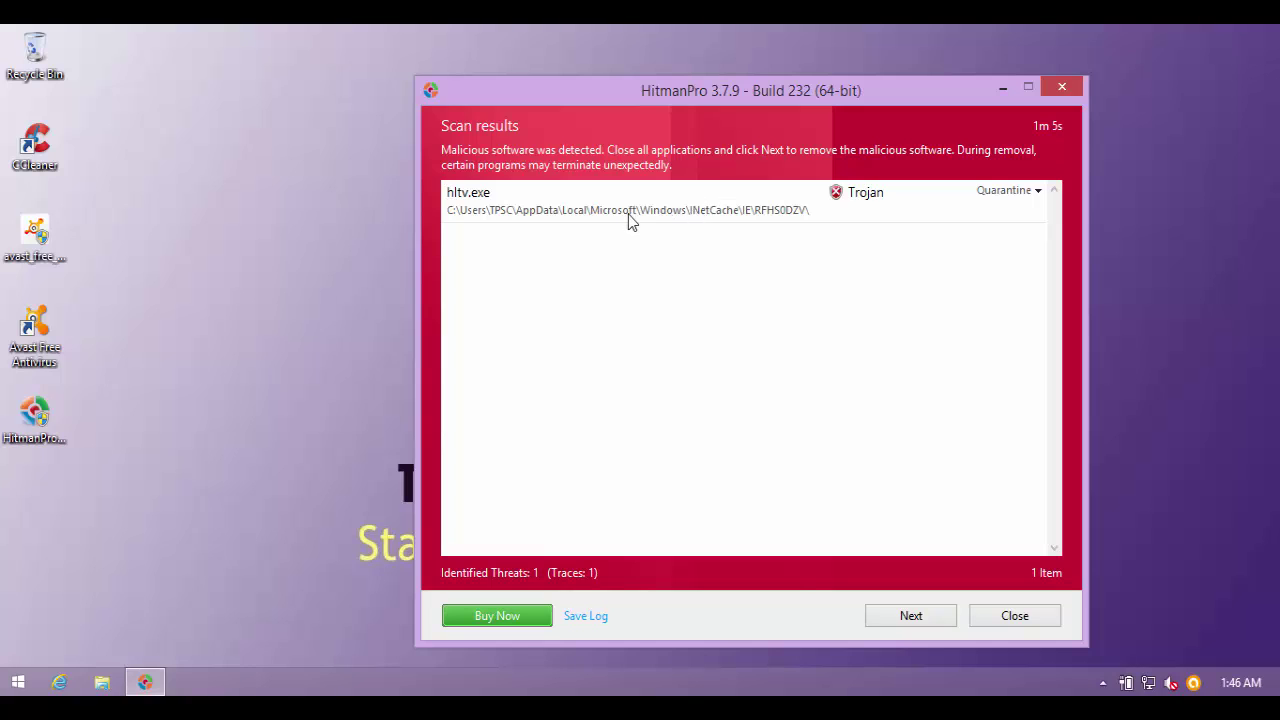
{"action": "left_click", "coordinate": [502, 217]}
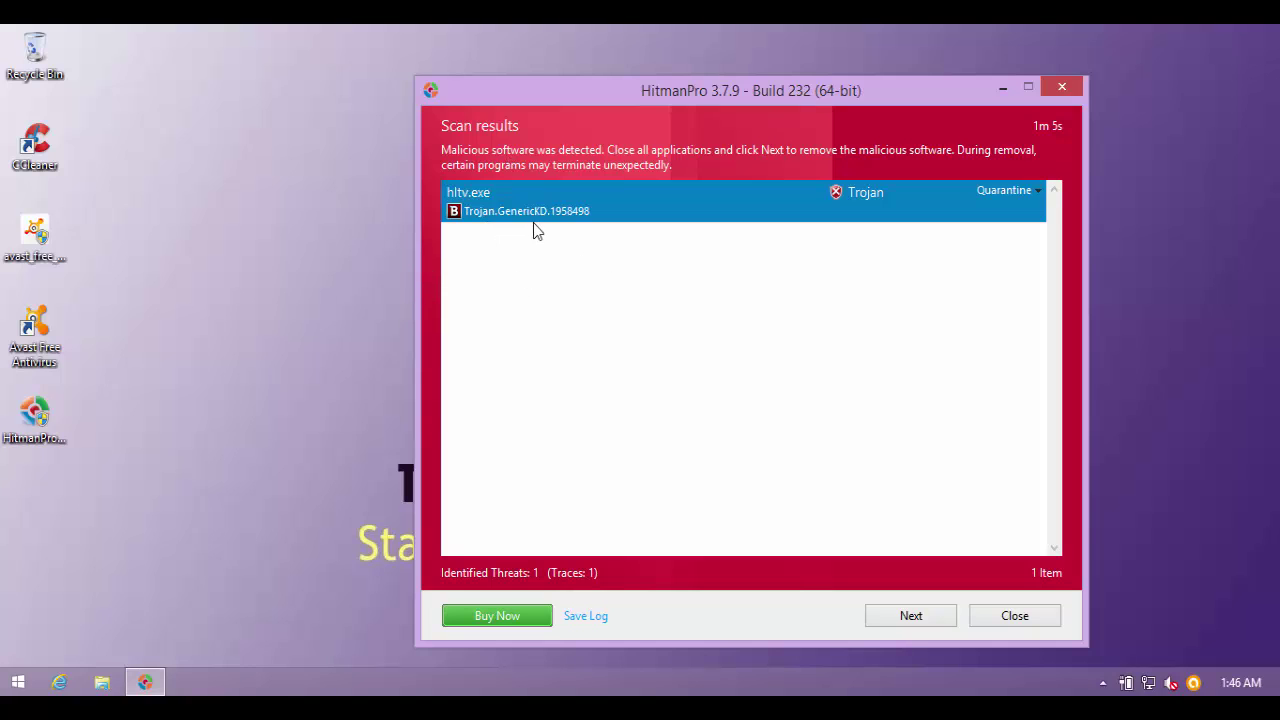
{"action": "left_click_drag", "start_coordinate": [638, 91], "coordinate": [690, 104]}
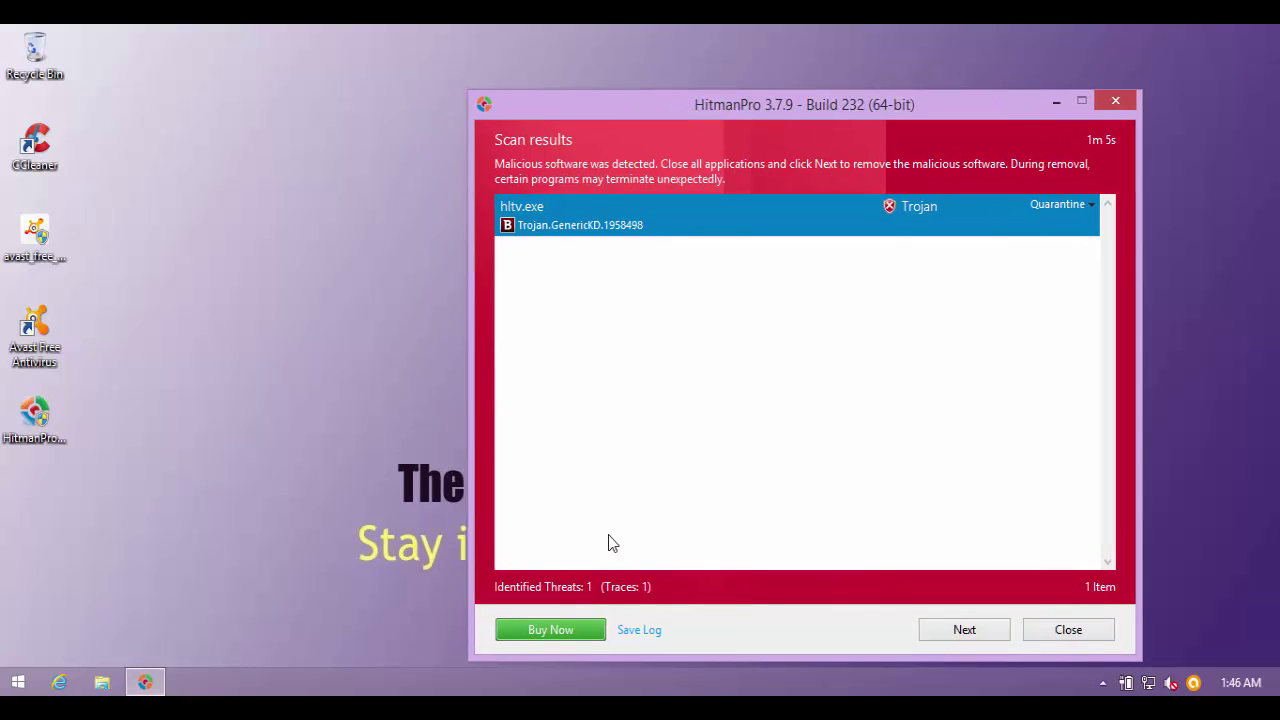
{"action": "left_click", "coordinate": [1066, 629]}
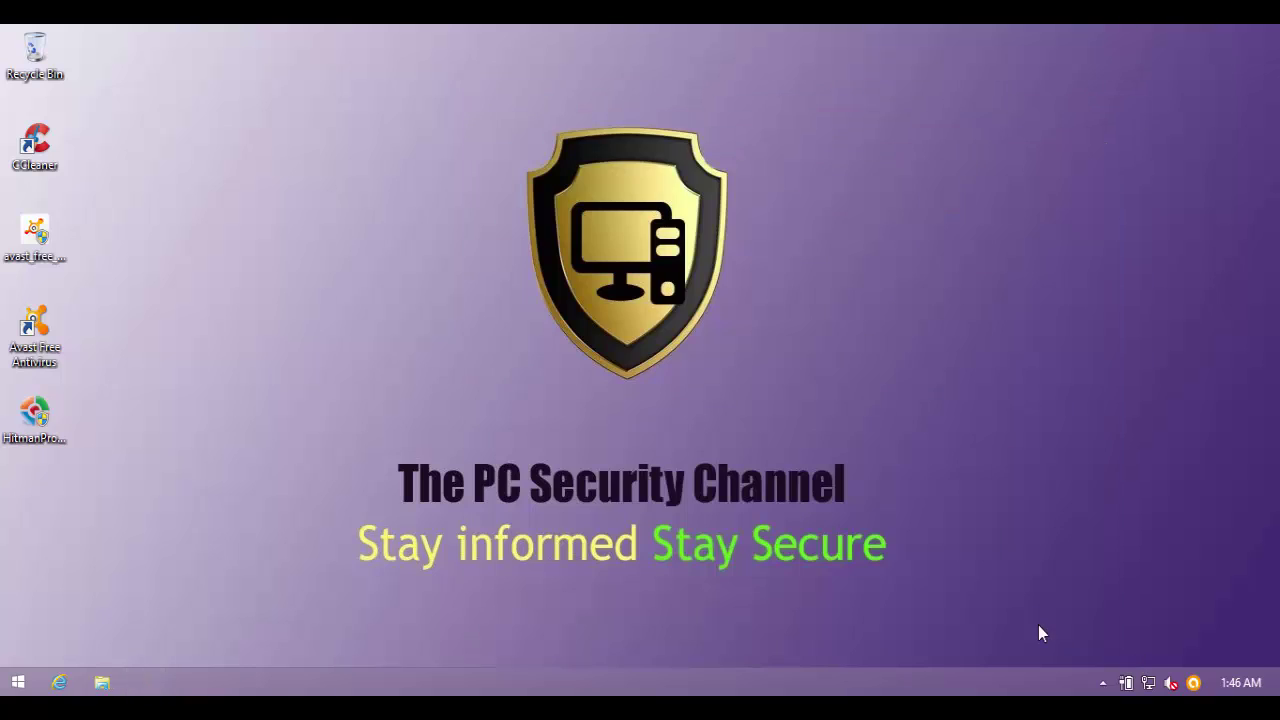
- Open the Avast user interface to check its protection status, and close it
{"action": "double_click", "coordinate": [1193, 682]}
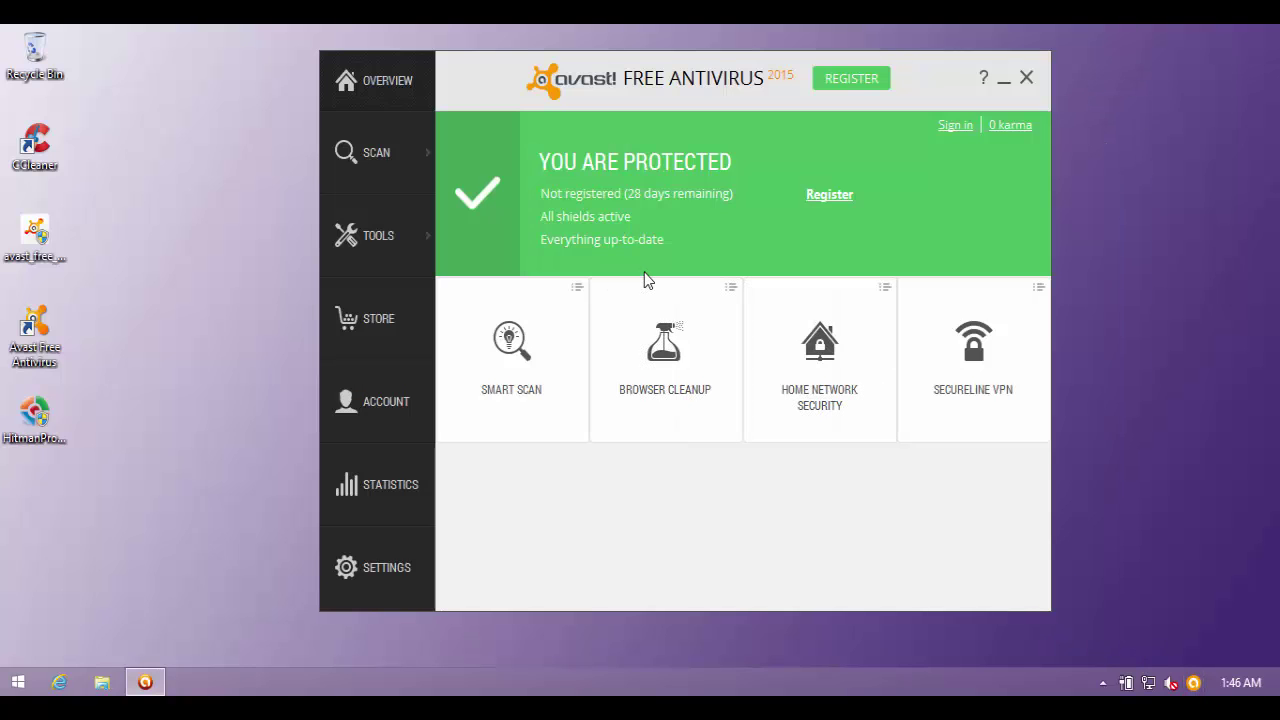
{"action": "left_click", "coordinate": [1026, 80]}
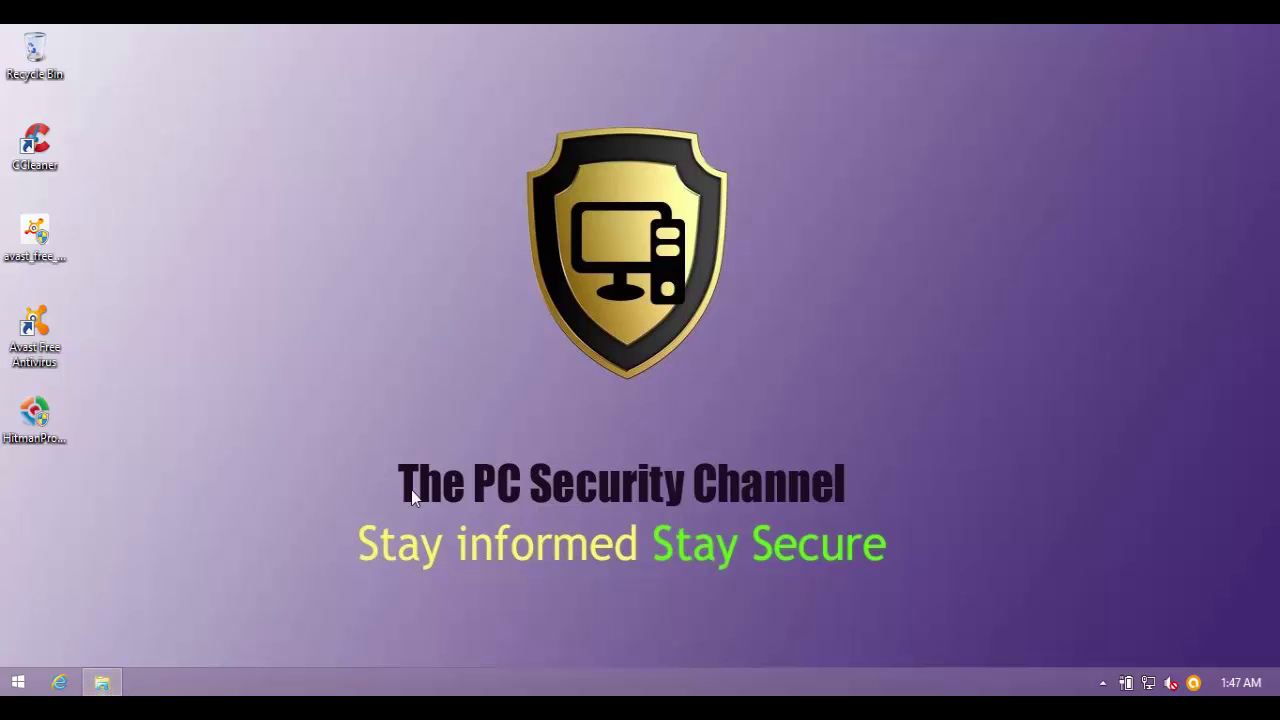
- Open the Tools (\\vboxsrv) (E:) network drive in File Explorer
{"action": "key", "text": "super+e"}
{"action": "left_click", "coordinate": [526, 477]}
{"action": "double_click", "coordinate": [526, 473]}
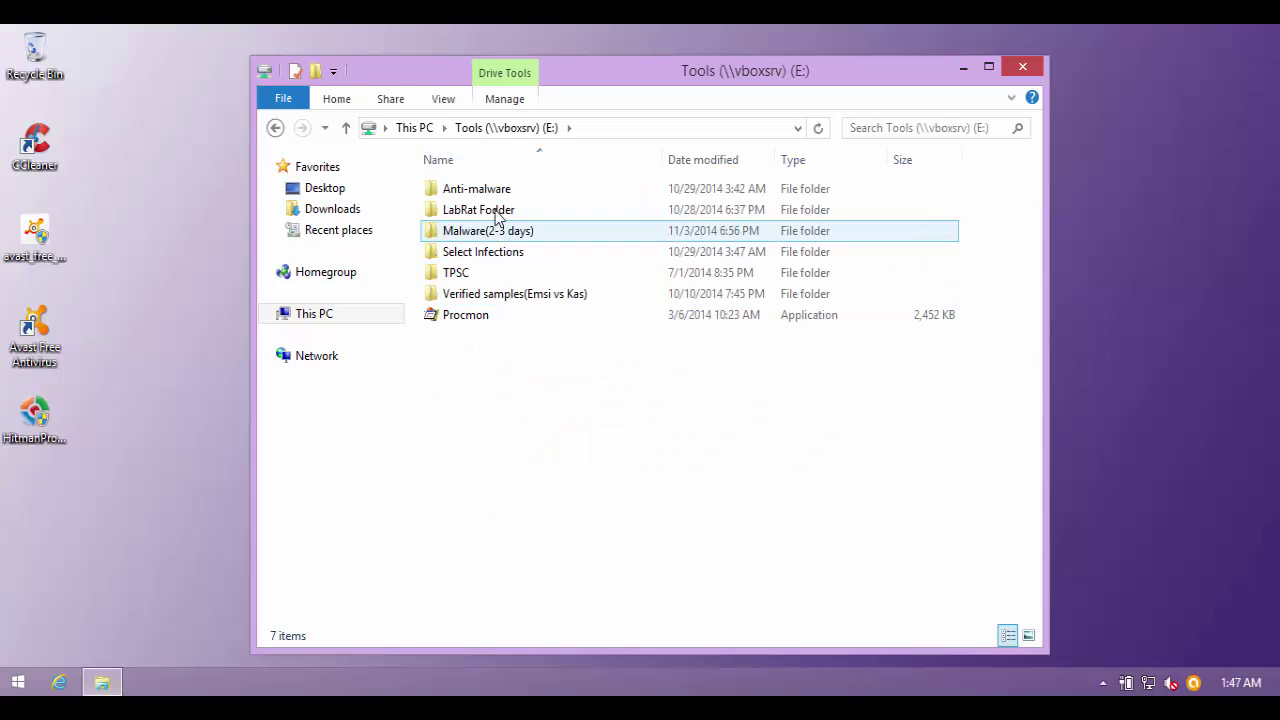
- Disable all Avast shields for 1 hour and approve stopping the component
{"action": "right_click", "coordinate": [1194, 682]}
{"action": "mouse_move", "coordinate": [1150, 555]}
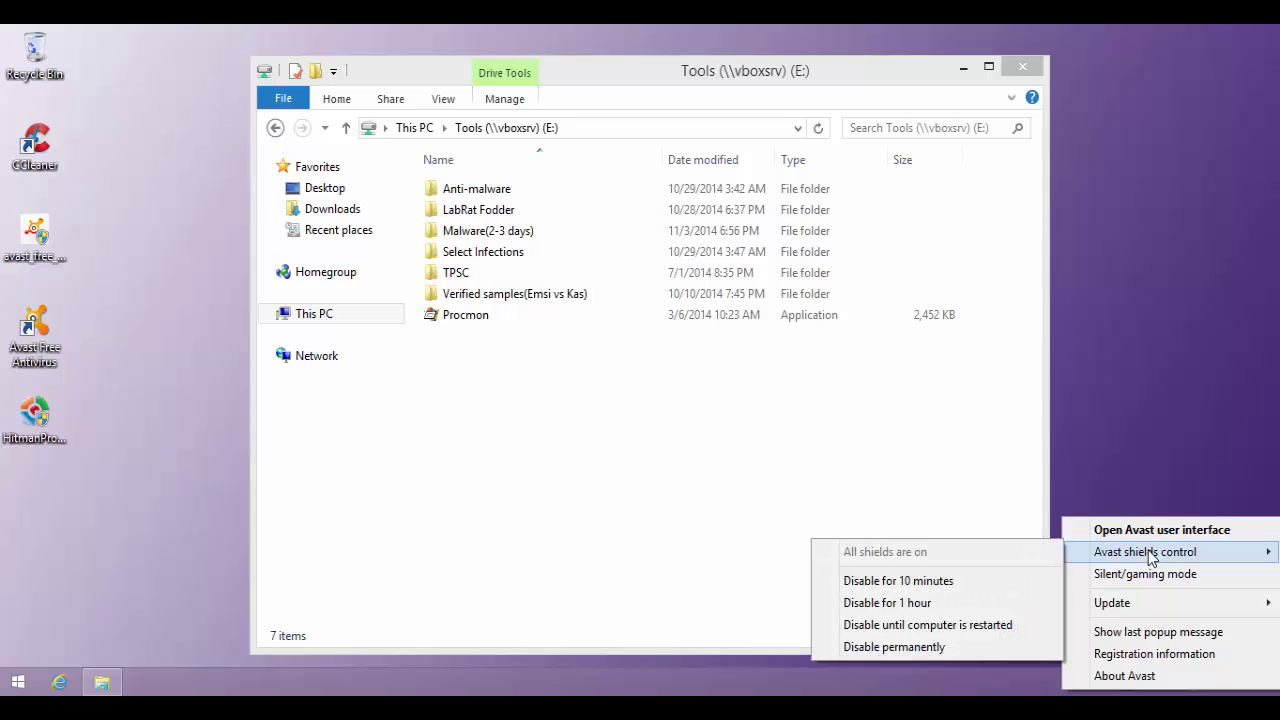
{"action": "left_click", "coordinate": [897, 604]}
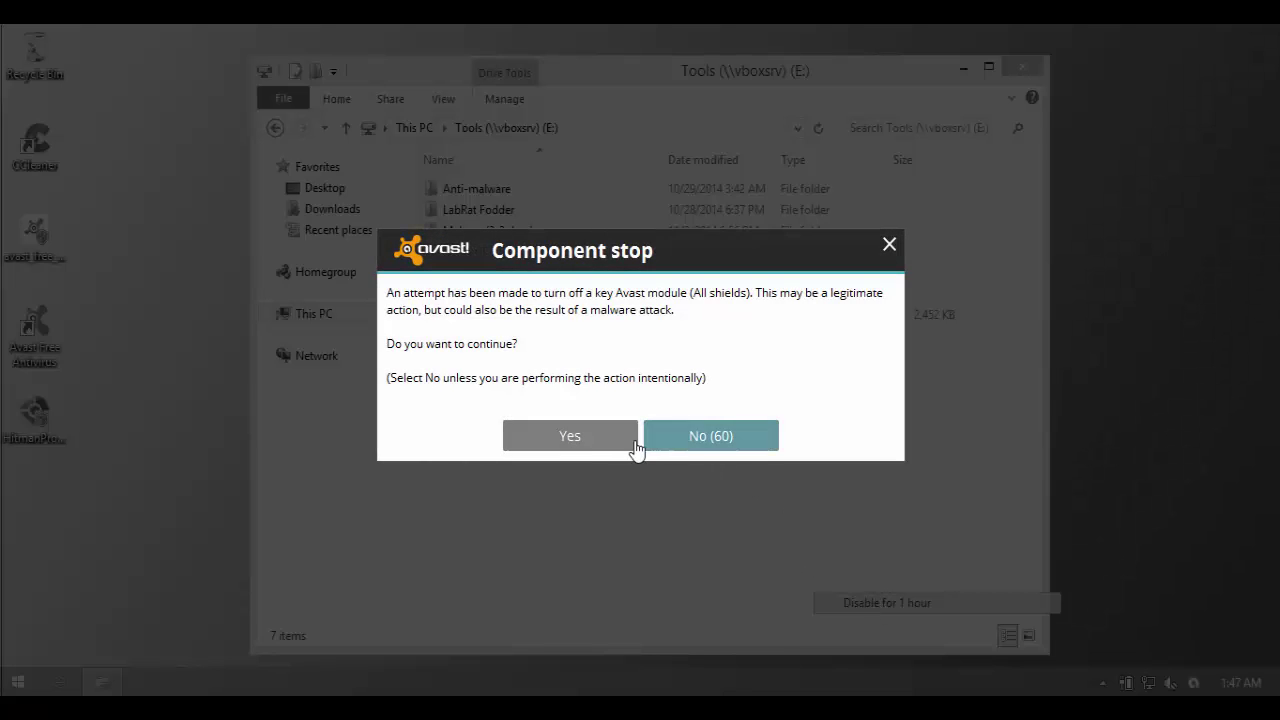
{"action": "left_click", "coordinate": [615, 438]}
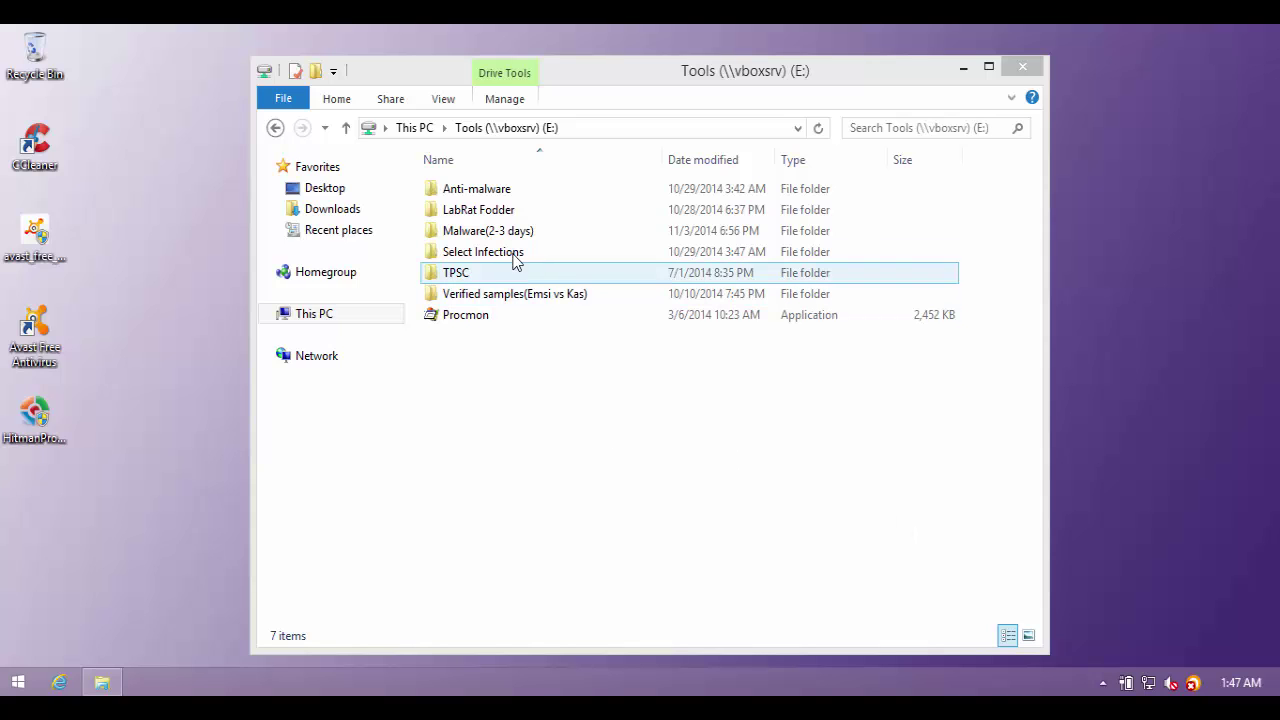
- Copy the Malware(2-3 days) folder from the Tools drive to the desktop and check the samples in the copy
{"action": "left_click_drag", "start_coordinate": [463, 233], "coordinate": [35, 508]}
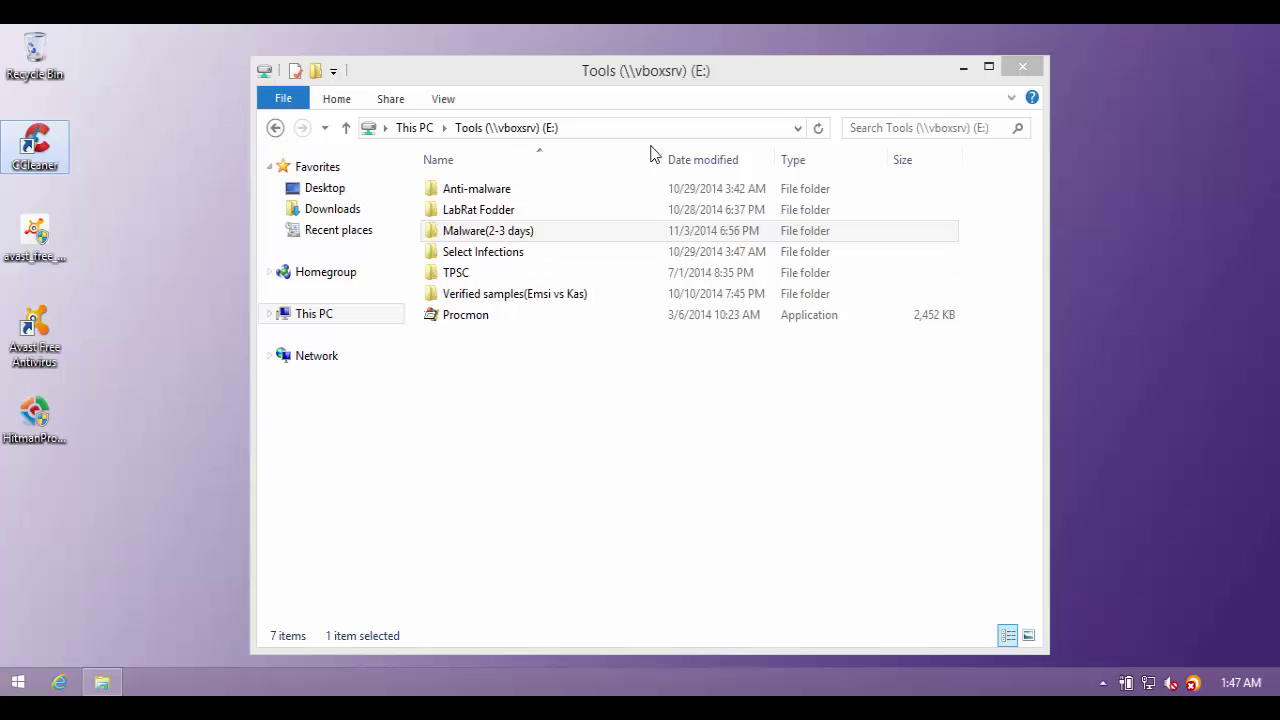
{"action": "left_click", "coordinate": [1020, 68]}
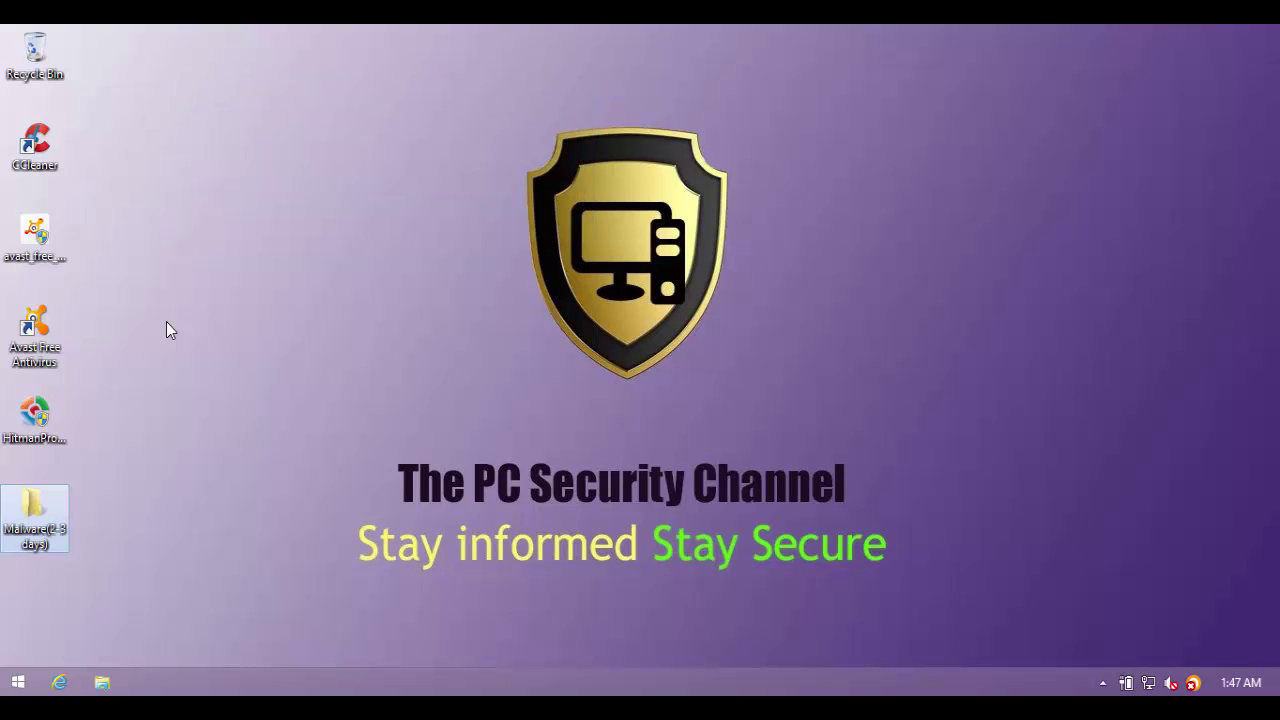
{"action": "double_click", "coordinate": [34, 515]}
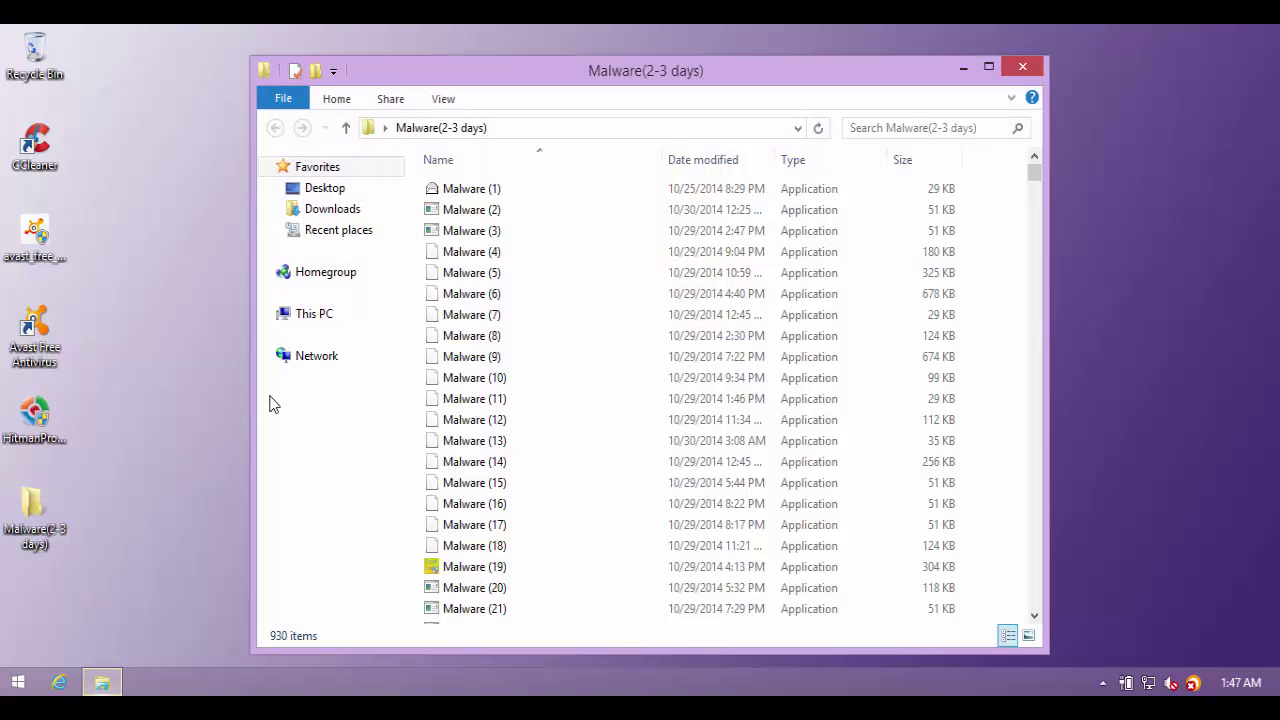
{"action": "scroll", "coordinate": [620, 260], "scroll_direction": "down", "scroll_amount": 8}
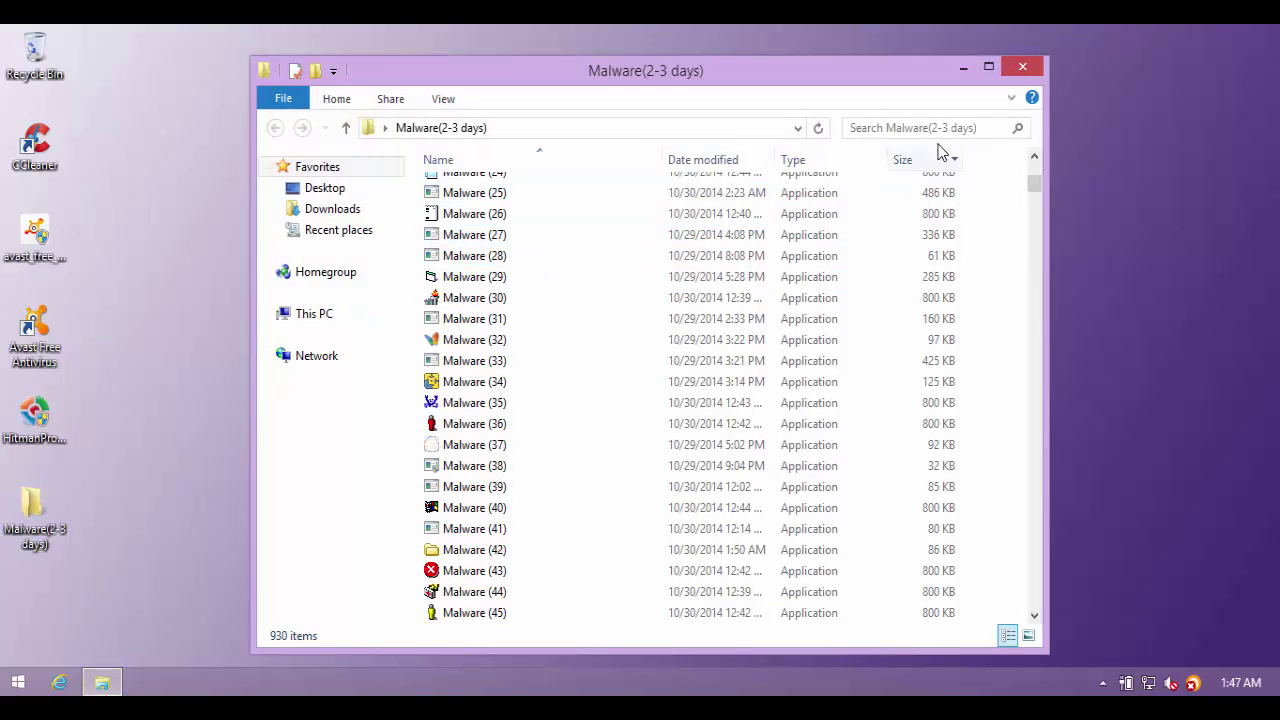
{"action": "left_click", "coordinate": [1022, 66]}
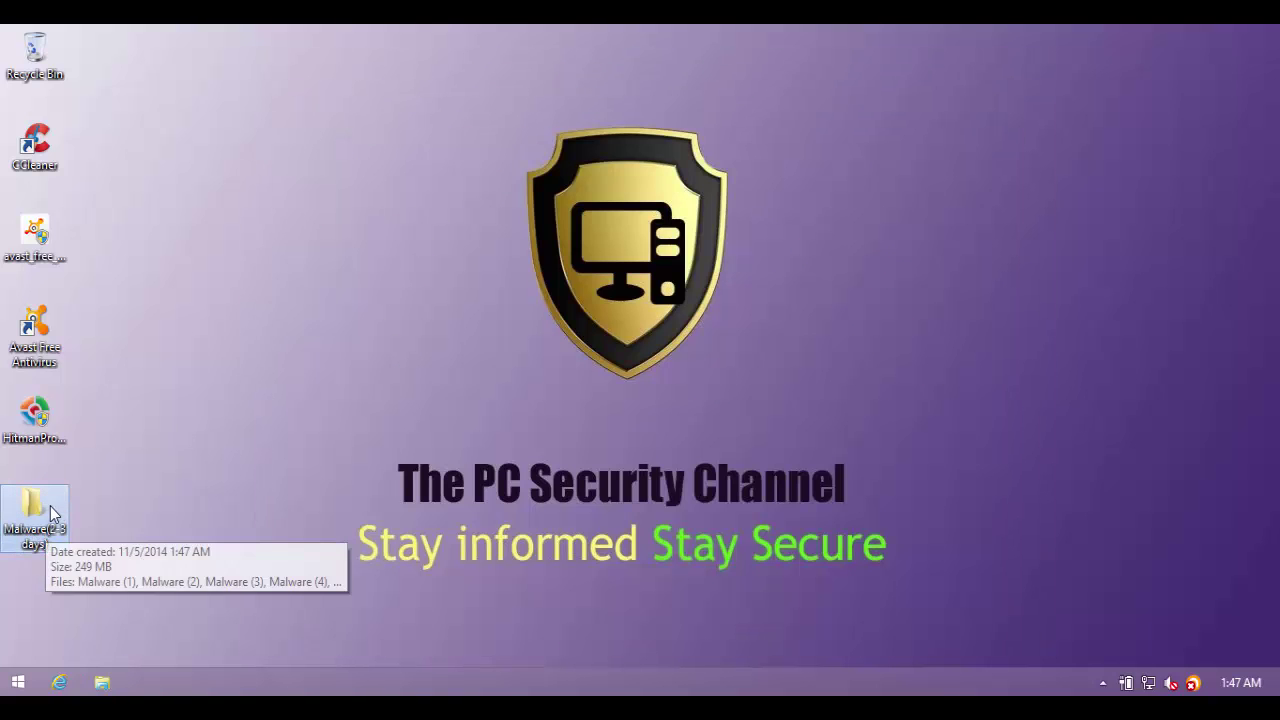
- Open the Avast user interface and choose Select folder to scan as the virus scan type
{"action": "mouse_move", "coordinate": [58, 530]}
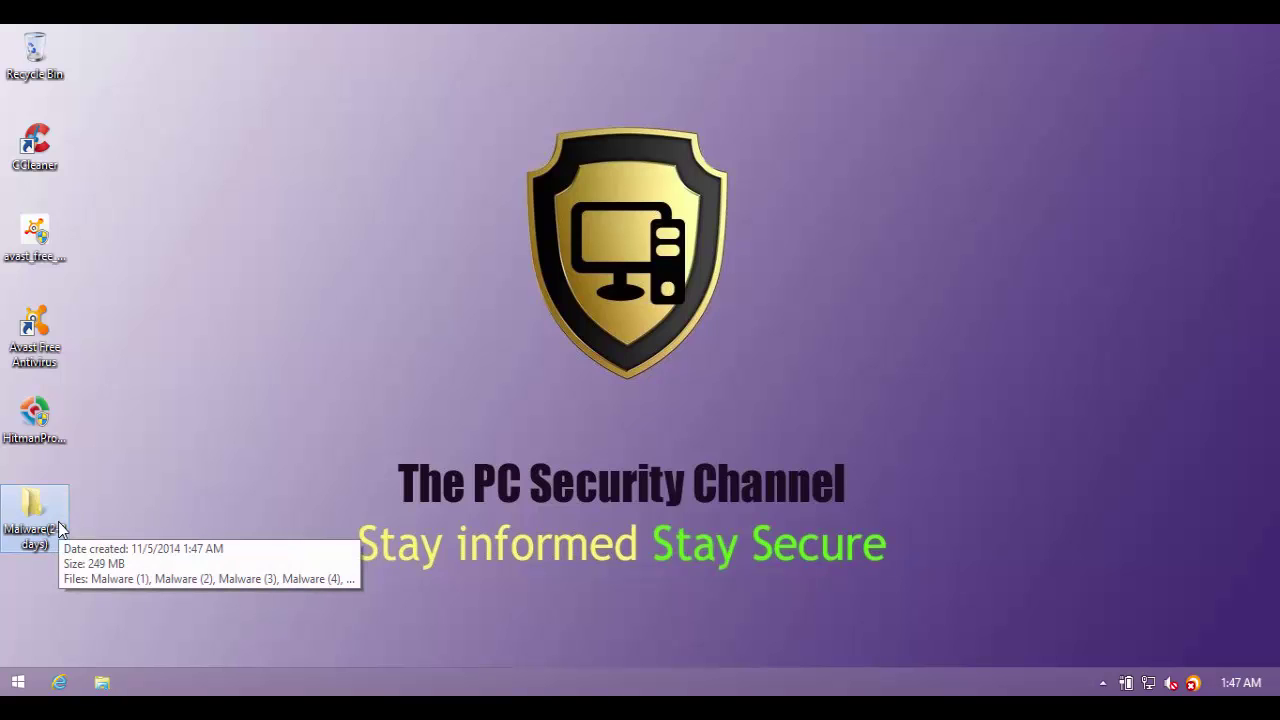
{"action": "right_click", "coordinate": [57, 528]}
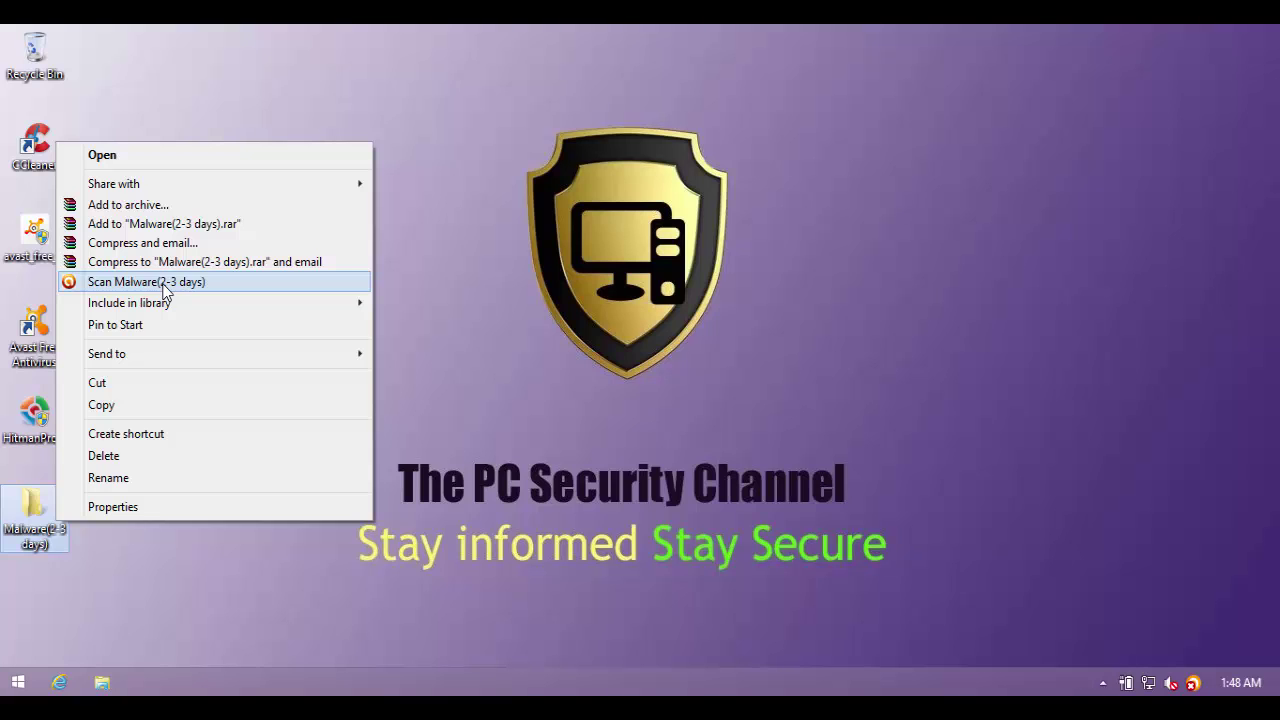
{"action": "left_click", "coordinate": [737, 437]}
{"action": "left_click", "coordinate": [1193, 683]}
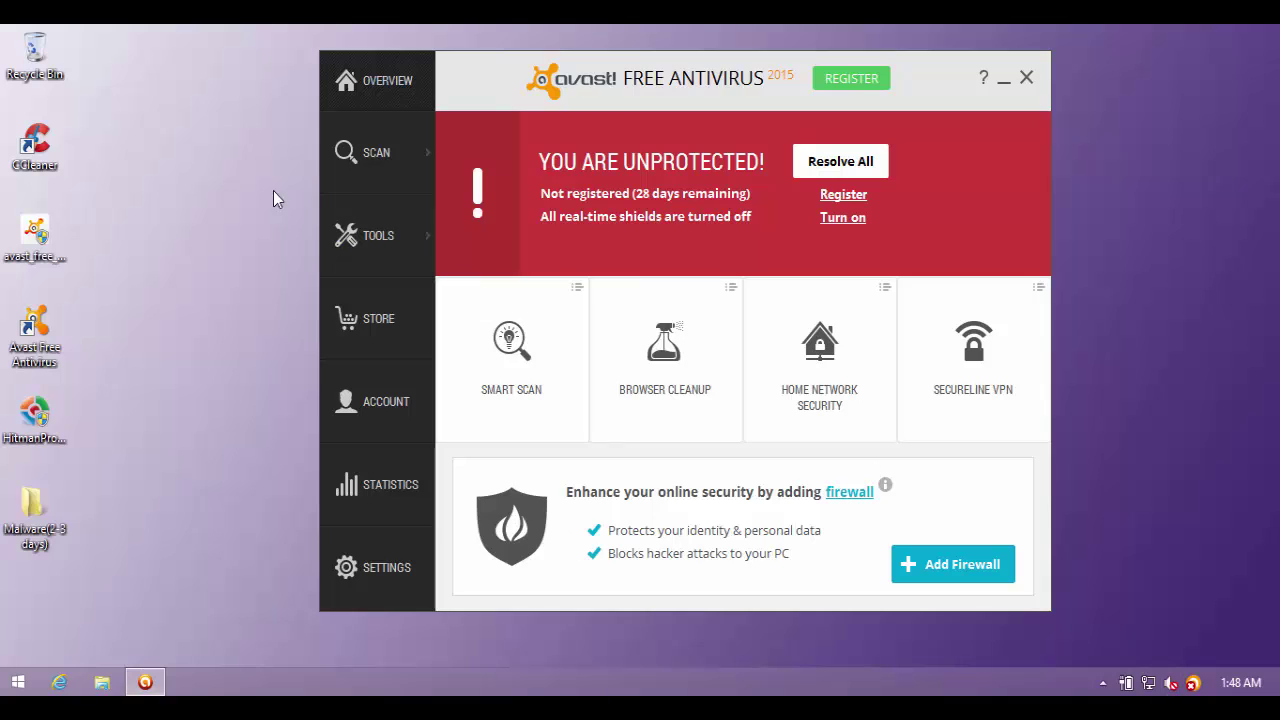
{"action": "mouse_move", "coordinate": [381, 150]}
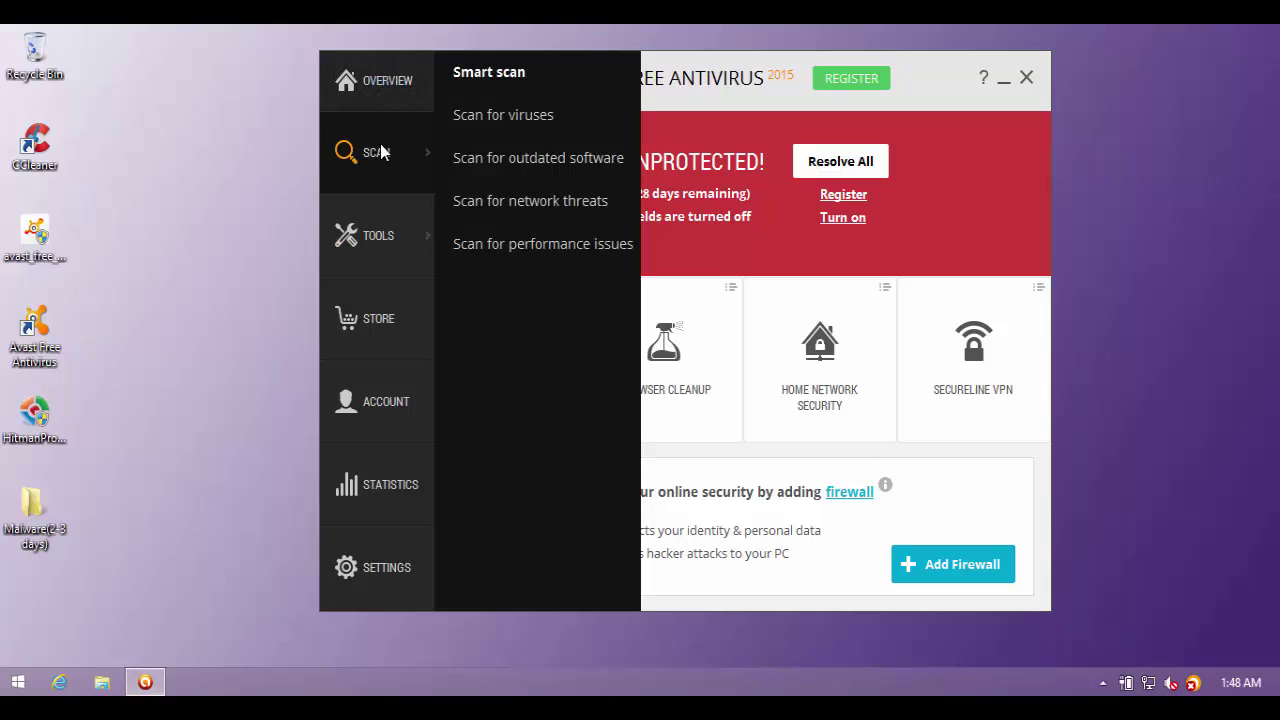
{"action": "left_click", "coordinate": [540, 114]}
{"action": "left_click", "coordinate": [843, 150]}
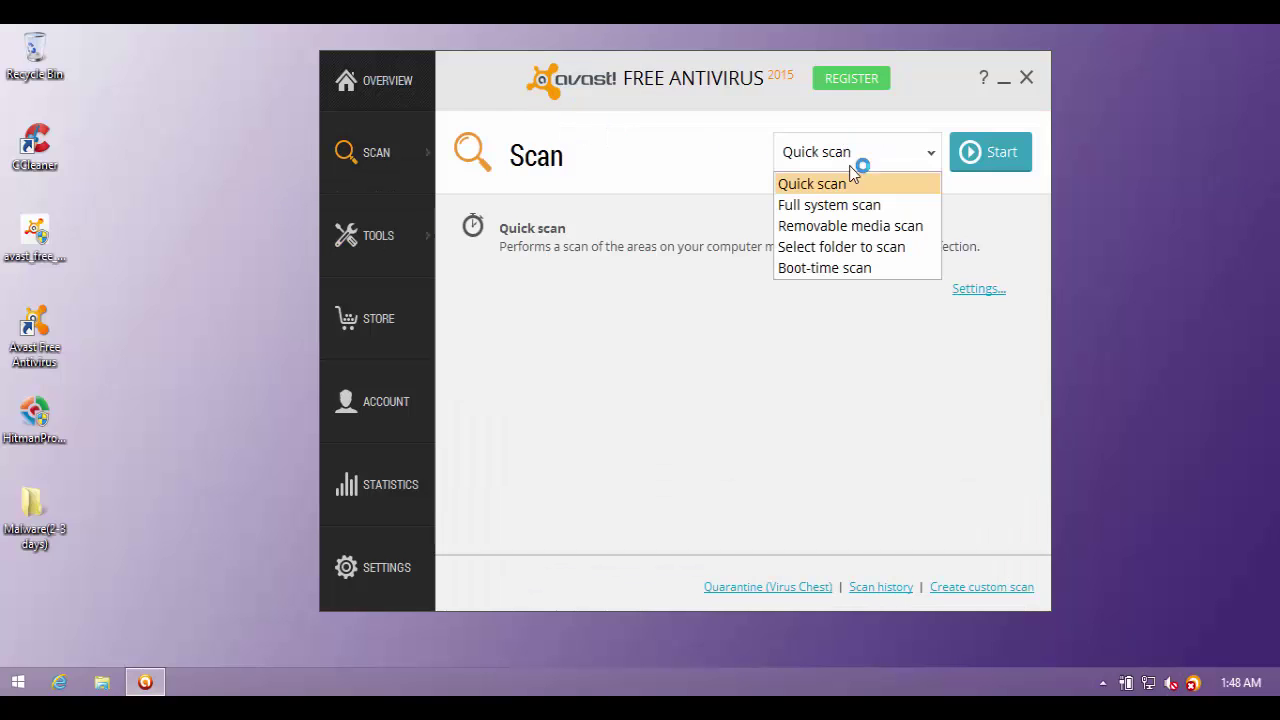
{"action": "left_click", "coordinate": [848, 250]}
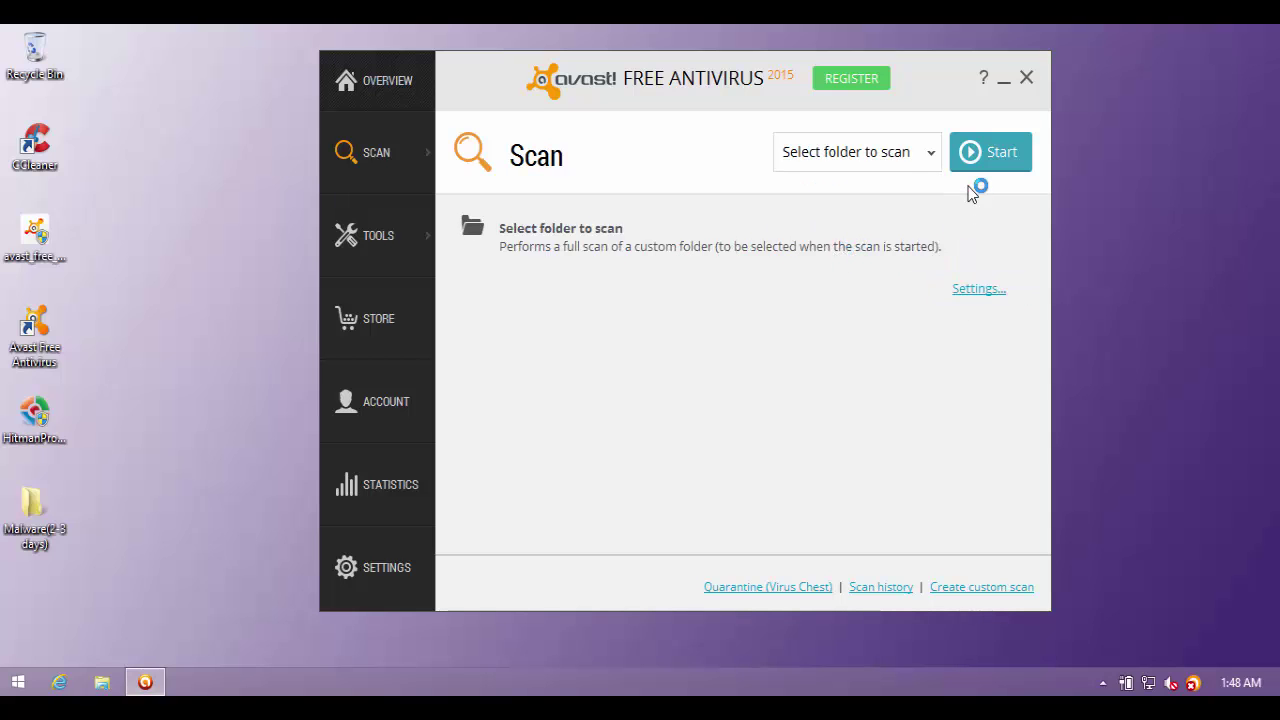
- Review the folder scan's Exclusions, Performance and Sensitivity settings and accept them without changes
{"action": "left_click", "coordinate": [976, 290]}
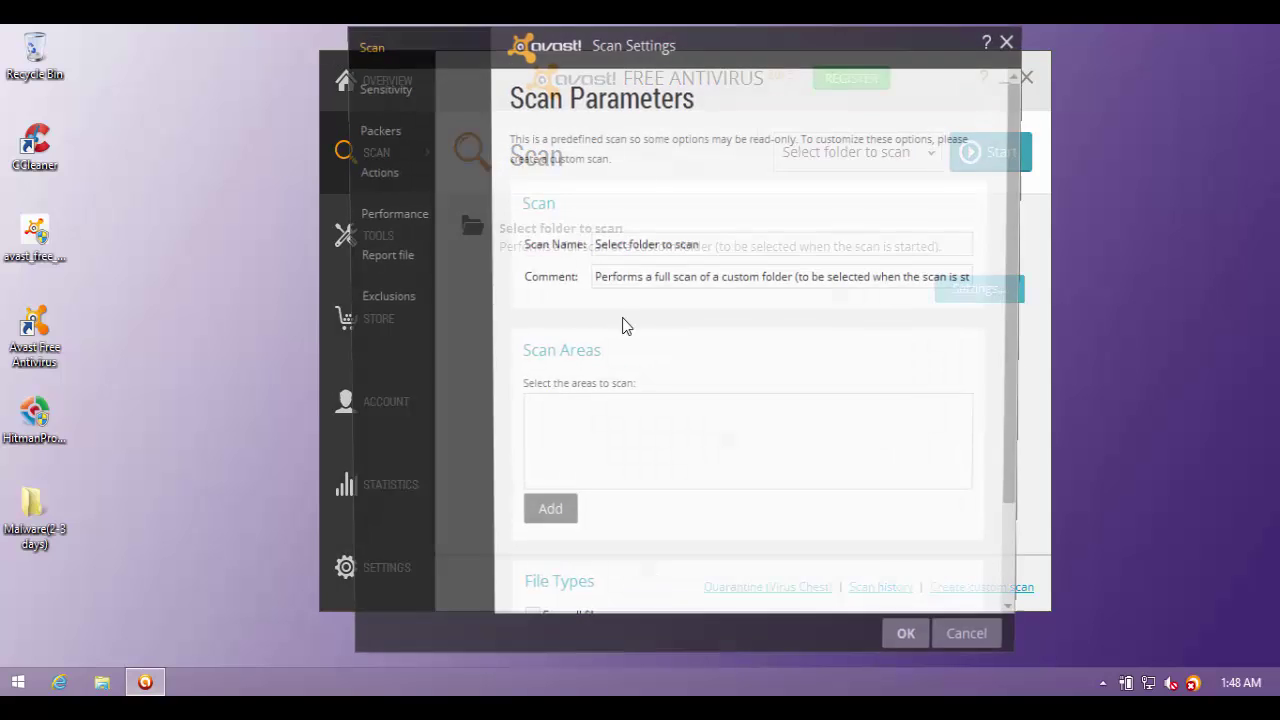
{"action": "left_click", "coordinate": [391, 298]}
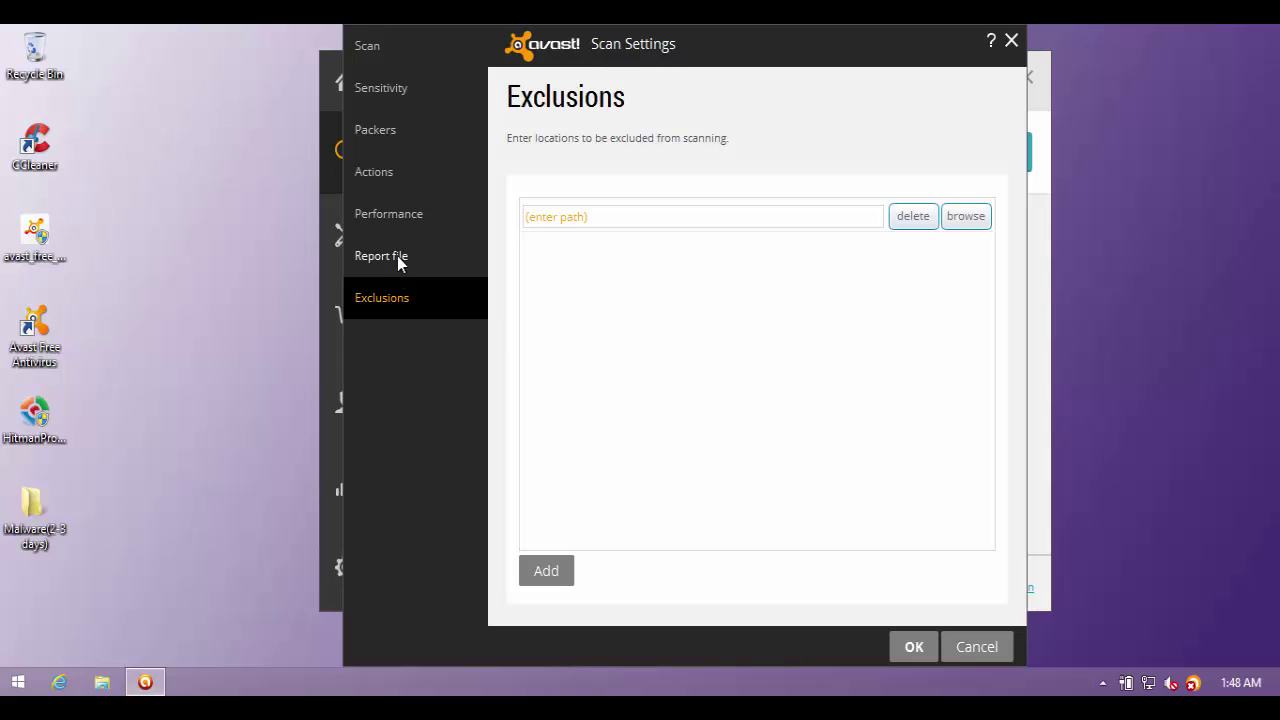
{"action": "left_click", "coordinate": [396, 218]}
{"action": "scroll", "coordinate": [560, 550], "scroll_direction": "down", "scroll_amount": 1}
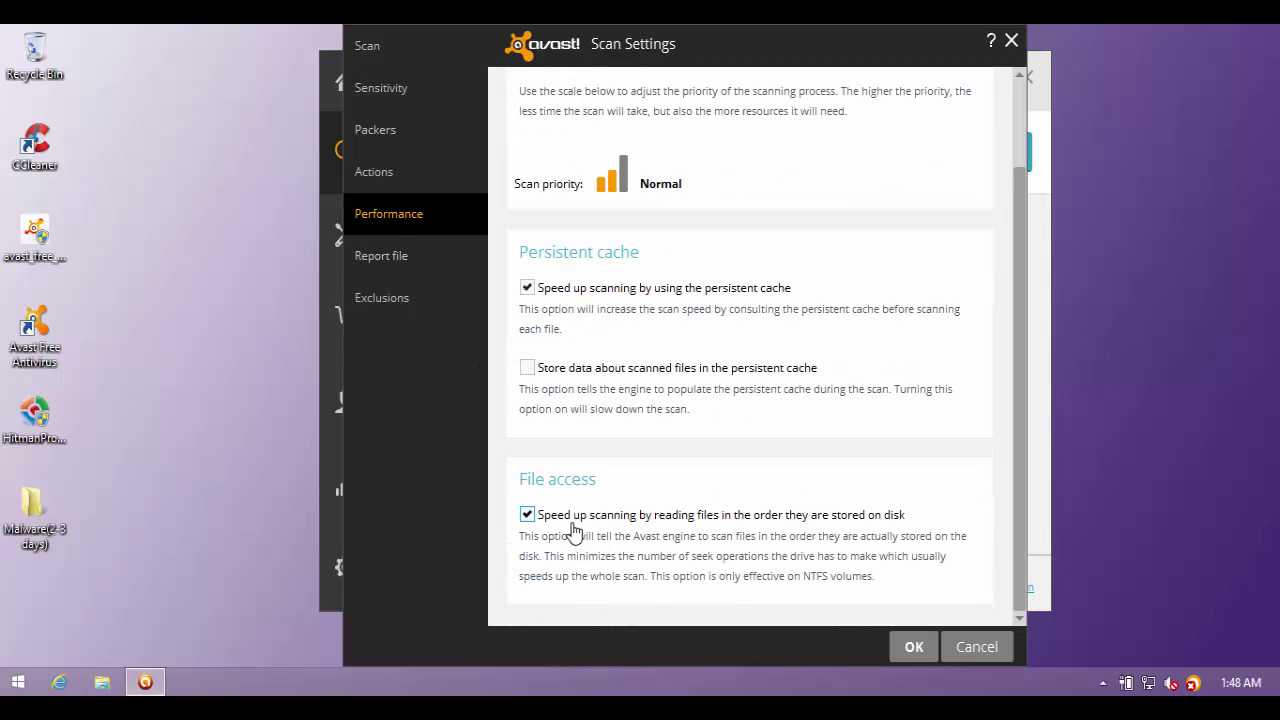
{"action": "left_click", "coordinate": [405, 89]}
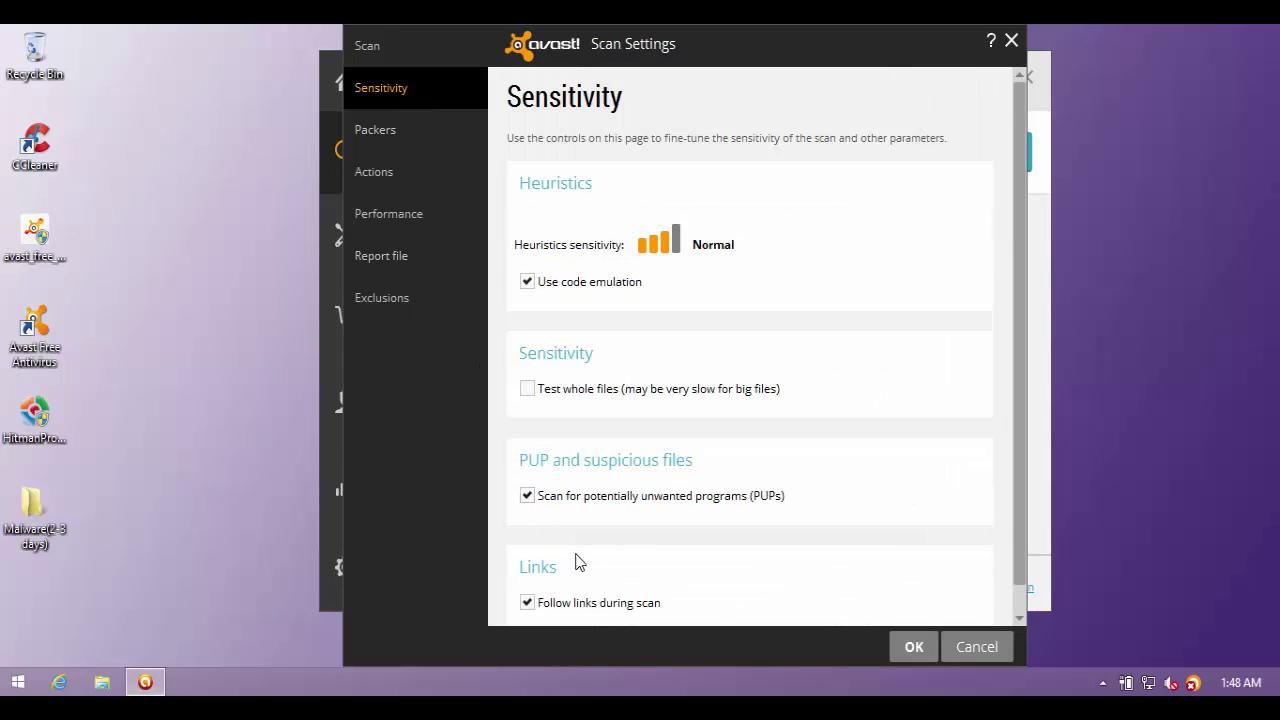
{"action": "scroll", "coordinate": [578, 563], "scroll_direction": "down", "scroll_amount": 1}
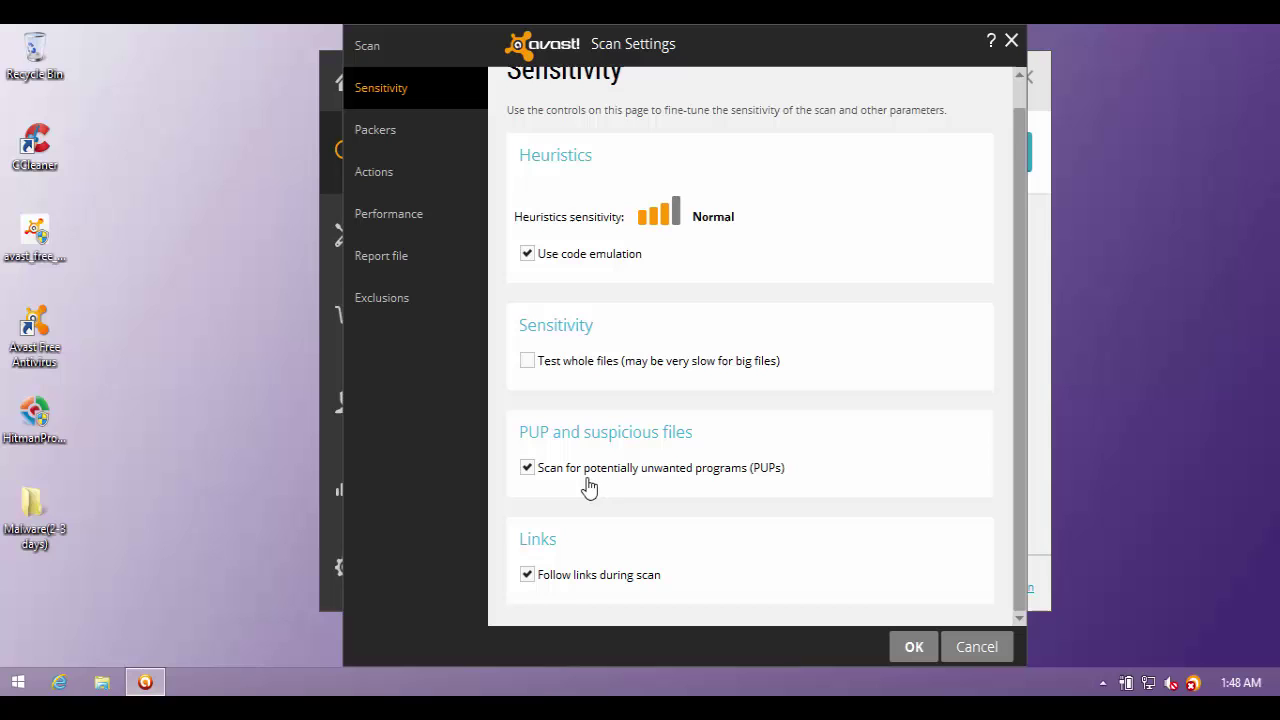
{"action": "left_click", "coordinate": [914, 647]}
- Start a Select folder to scan run on the Malware(2-3 days) desktop folder
{"action": "left_click", "coordinate": [924, 151]}
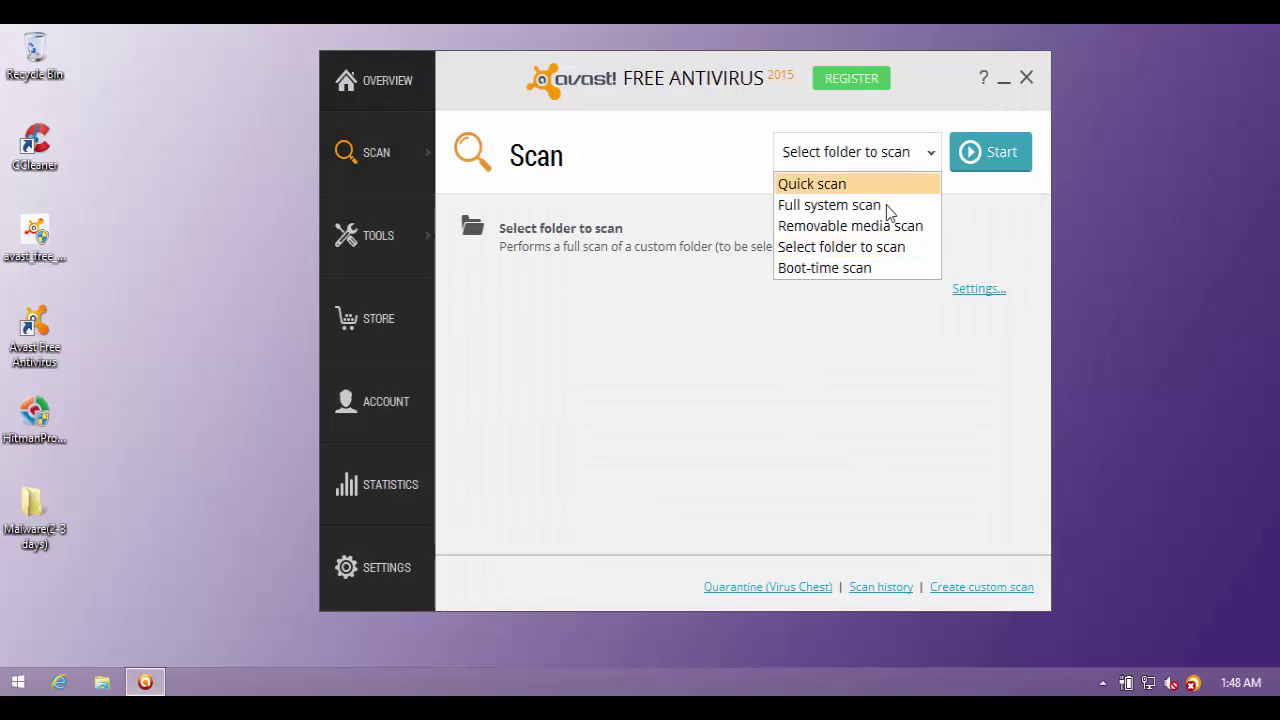
{"action": "left_click", "coordinate": [897, 247]}
{"action": "left_click", "coordinate": [1000, 157]}
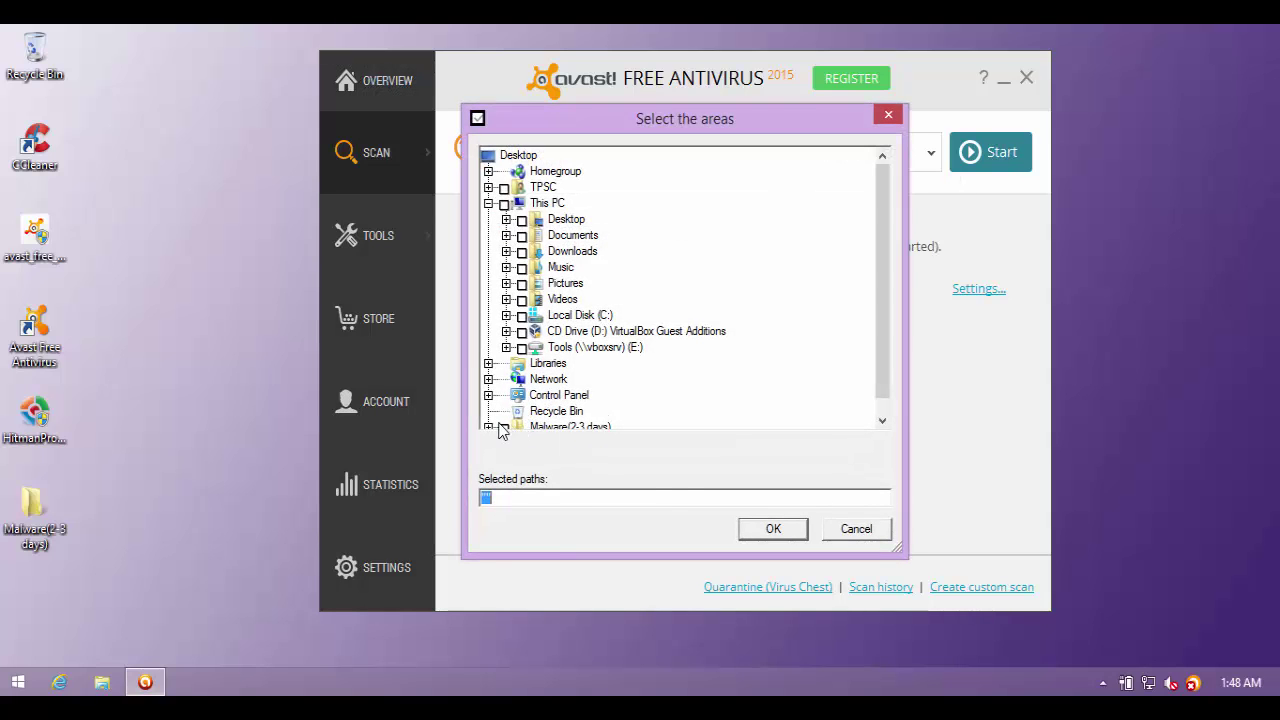
{"action": "left_click", "coordinate": [503, 427]}
{"action": "left_click", "coordinate": [770, 530]}
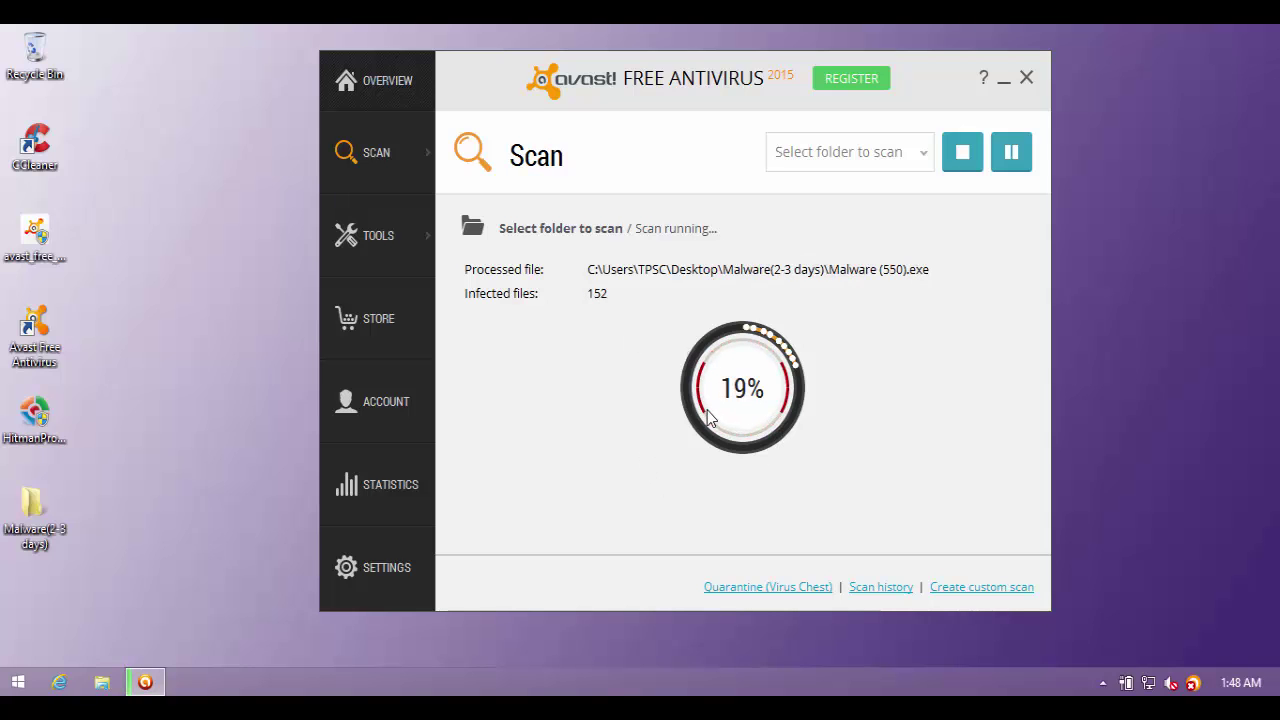
- Check the size and file count in the properties of the Malware(2-3 days) desktop folder
{"action": "right_click", "coordinate": [53, 511]}
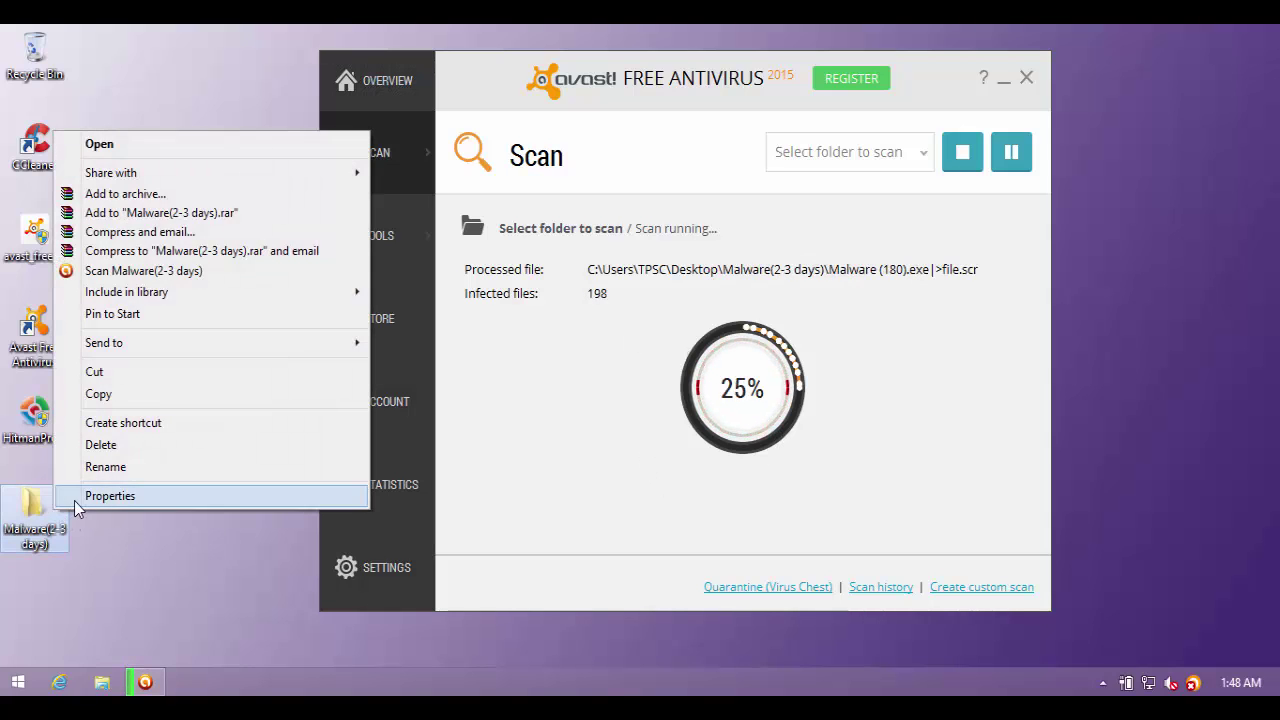
{"action": "left_click", "coordinate": [74, 500]}
{"action": "left_click_drag", "start_coordinate": [191, 386], "coordinate": [158, 408]}
{"action": "left_click", "coordinate": [157, 411]}
{"action": "left_click", "coordinate": [384, 187]}
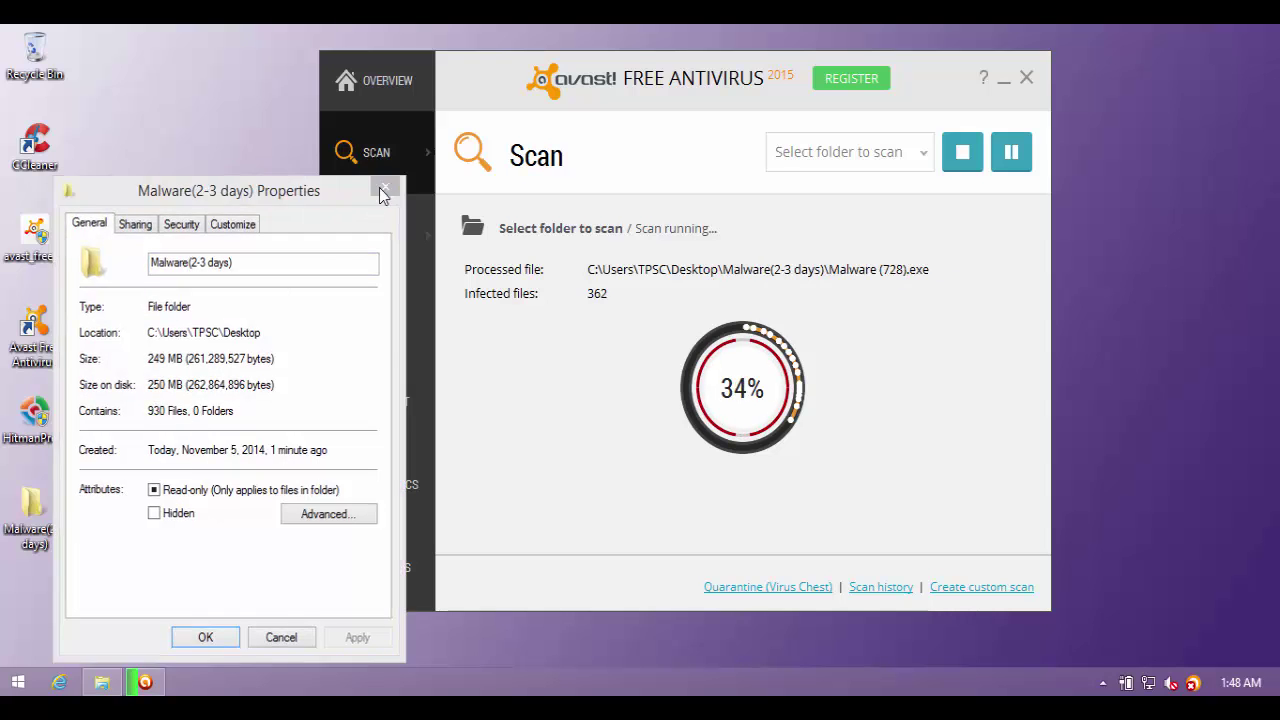
{"action": "mouse_move", "coordinate": [370, 205]}
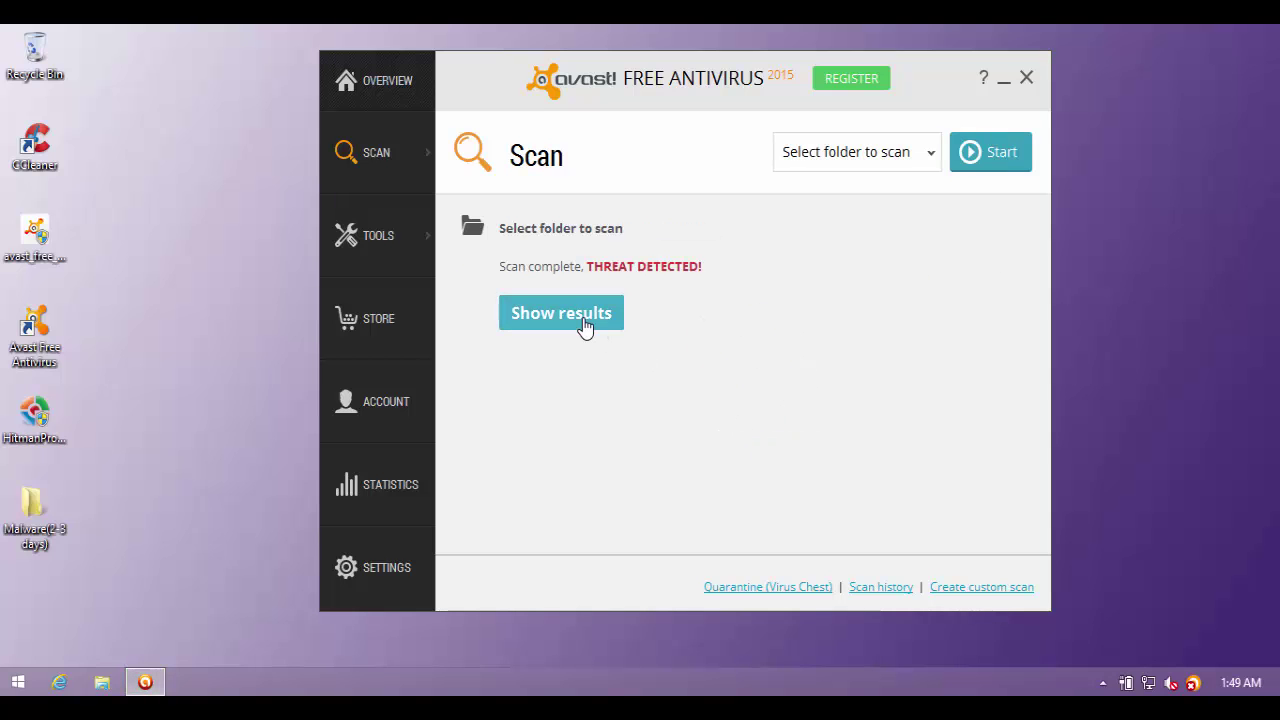
- Show the folder scan's results and look over the list of detected threats
{"action": "left_click", "coordinate": [561, 313]}
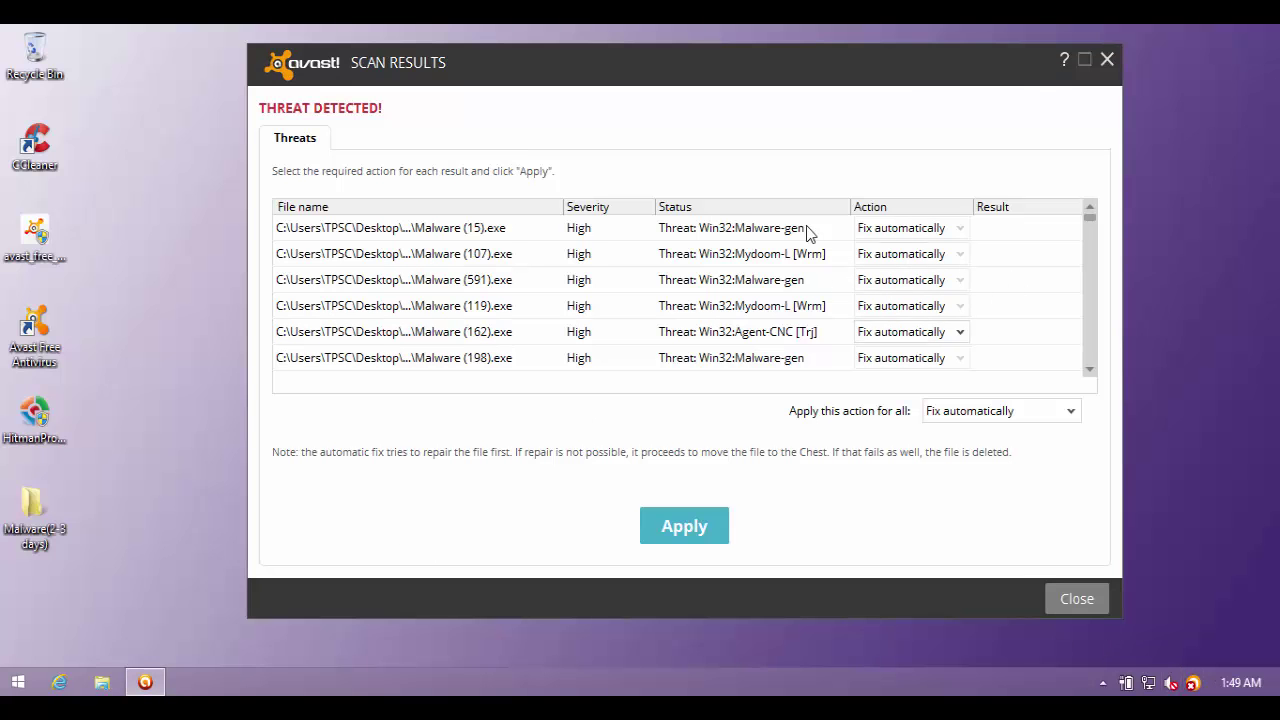
{"action": "left_click_drag", "start_coordinate": [952, 76], "coordinate": [882, 391]}
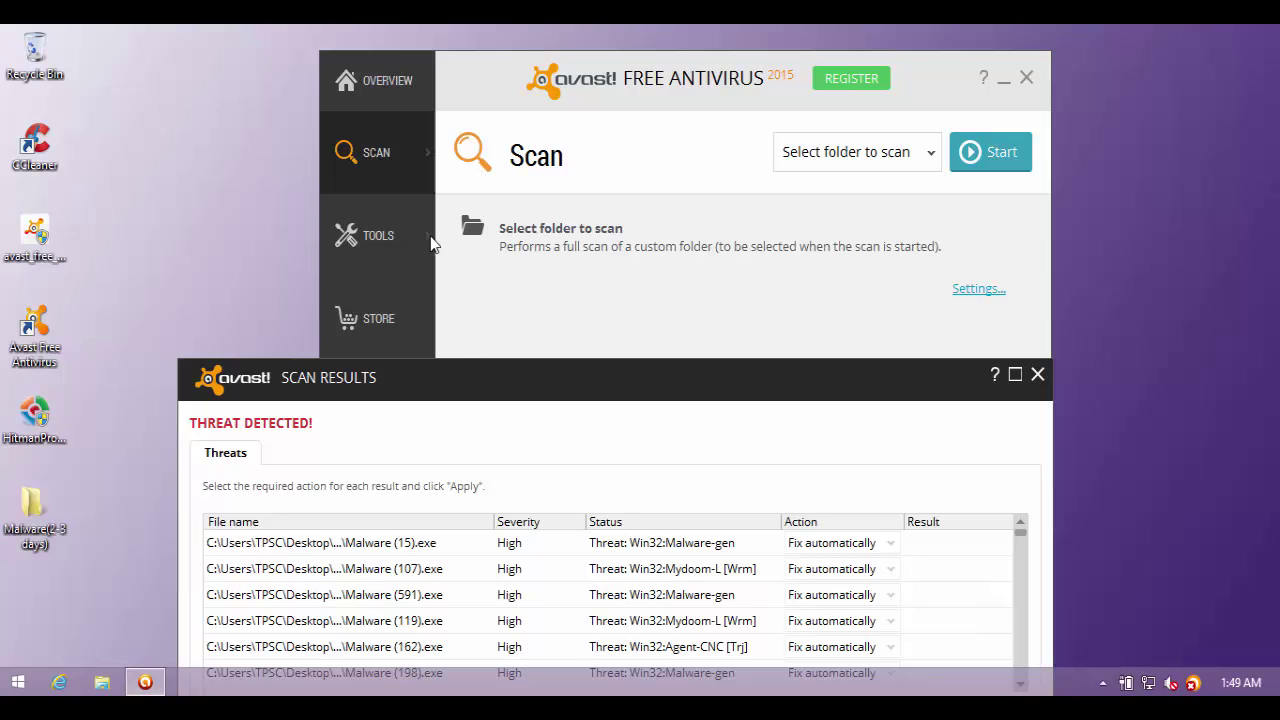
{"action": "left_click_drag", "start_coordinate": [451, 377], "coordinate": [555, 75]}
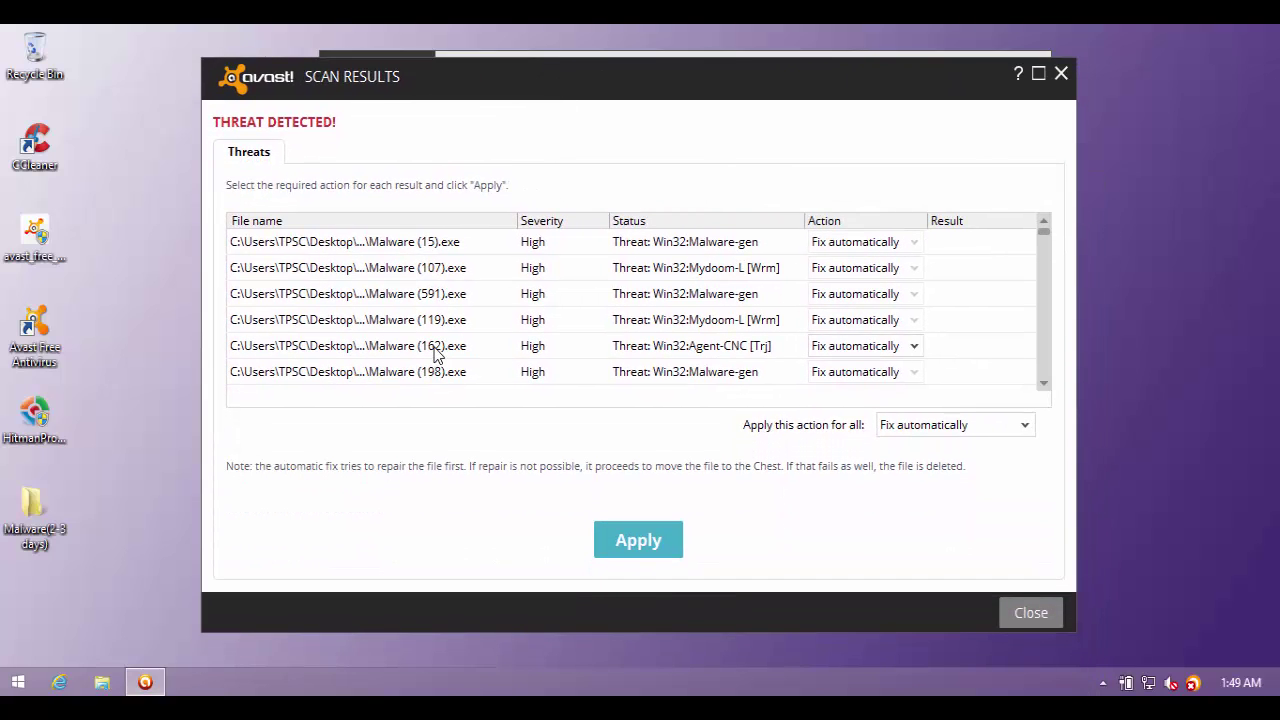
- Set the action for all detected threats to Delete and apply it
{"action": "left_click", "coordinate": [948, 425]}
{"action": "left_click", "coordinate": [898, 504]}
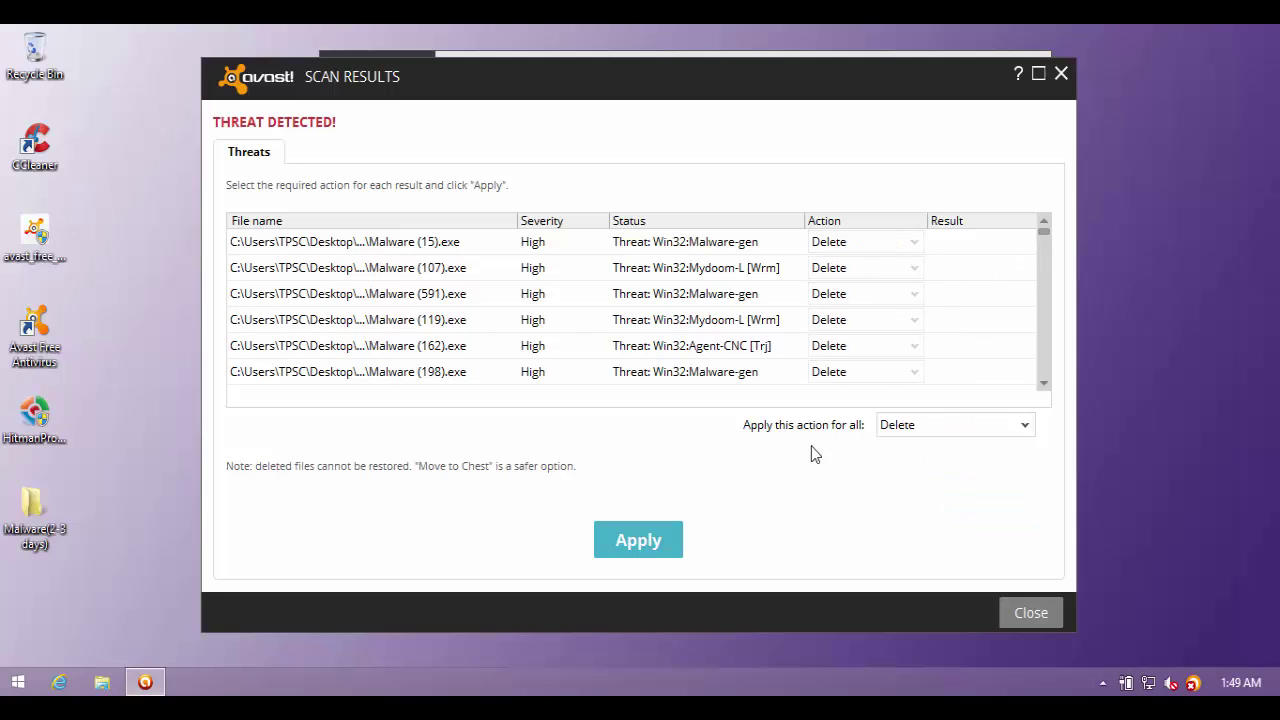
{"action": "mouse_move", "coordinate": [1044, 238]}
{"action": "left_mouse_down"}
{"action": "mouse_move", "coordinate": [1037, 403]}
{"action": "mouse_move", "coordinate": [1030, 232]}
{"action": "left_mouse_up"}
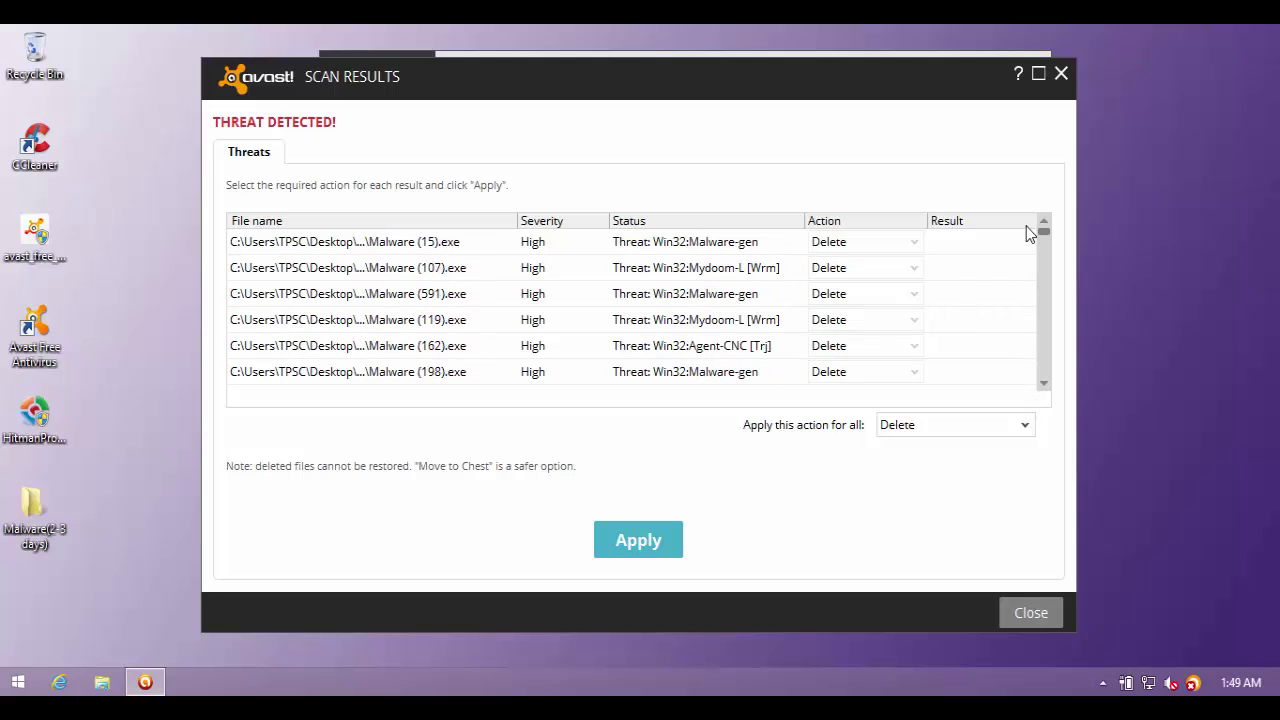
{"action": "left_click", "coordinate": [608, 543]}
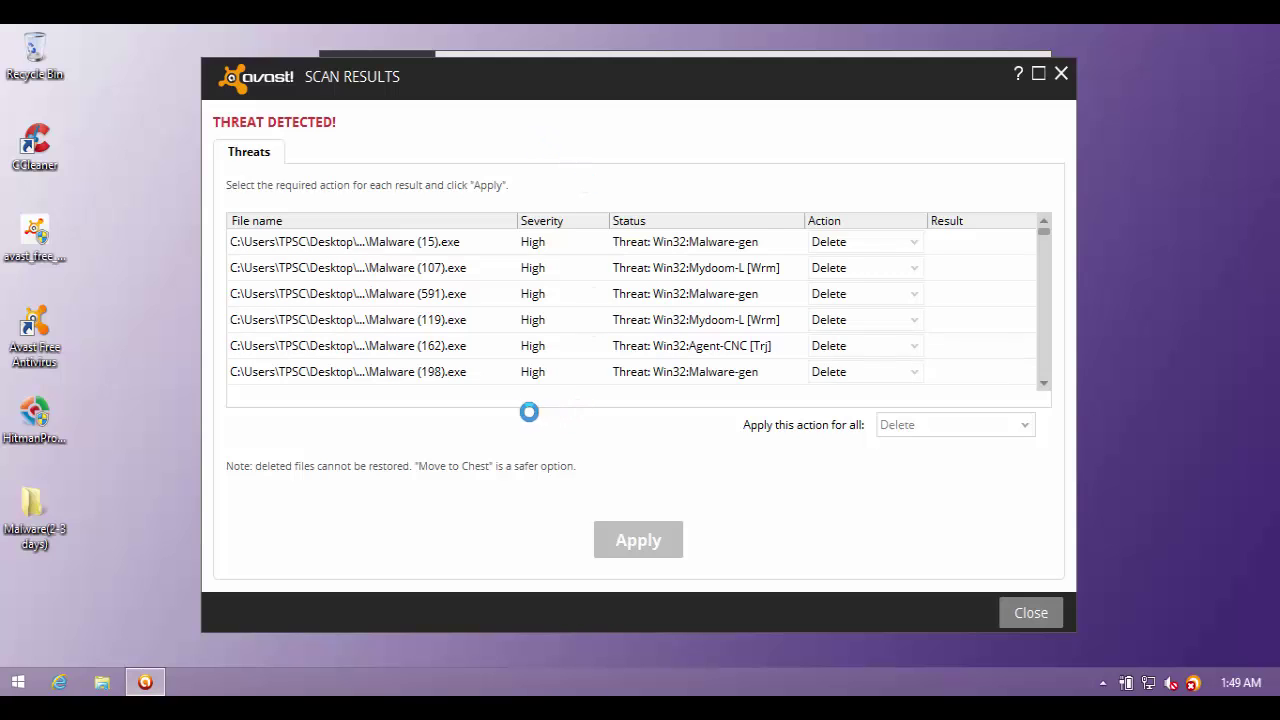
- Check the deletion result of the threats near the end of the scan results list
{"action": "left_click_drag", "start_coordinate": [1043, 240], "coordinate": [1040, 385]}
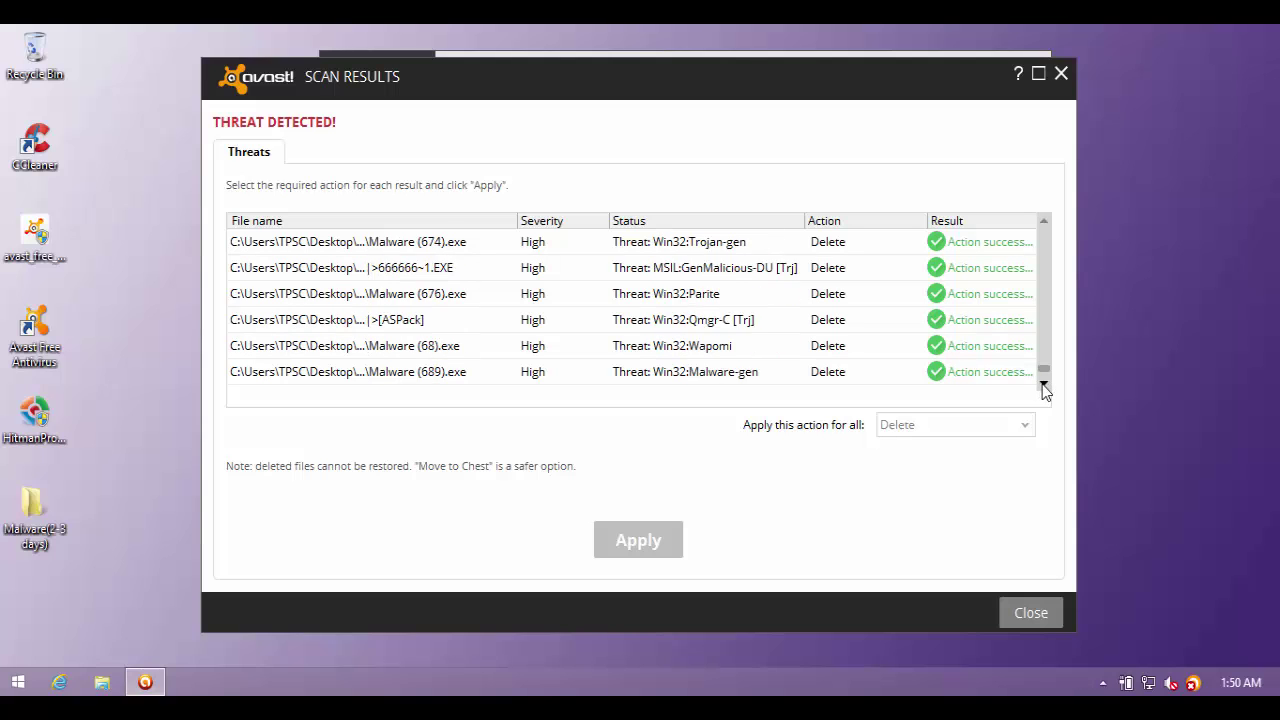
{"action": "left_click", "coordinate": [1043, 224]}
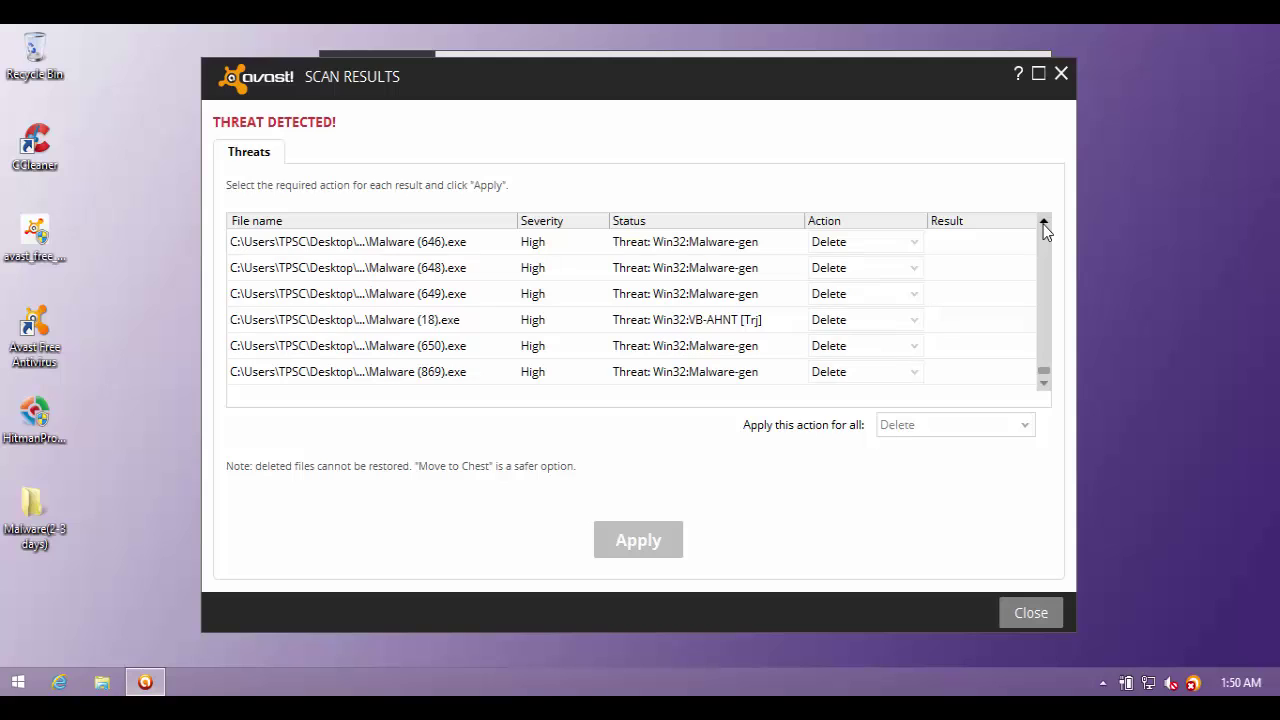
{"action": "left_click", "coordinate": [1044, 224]}
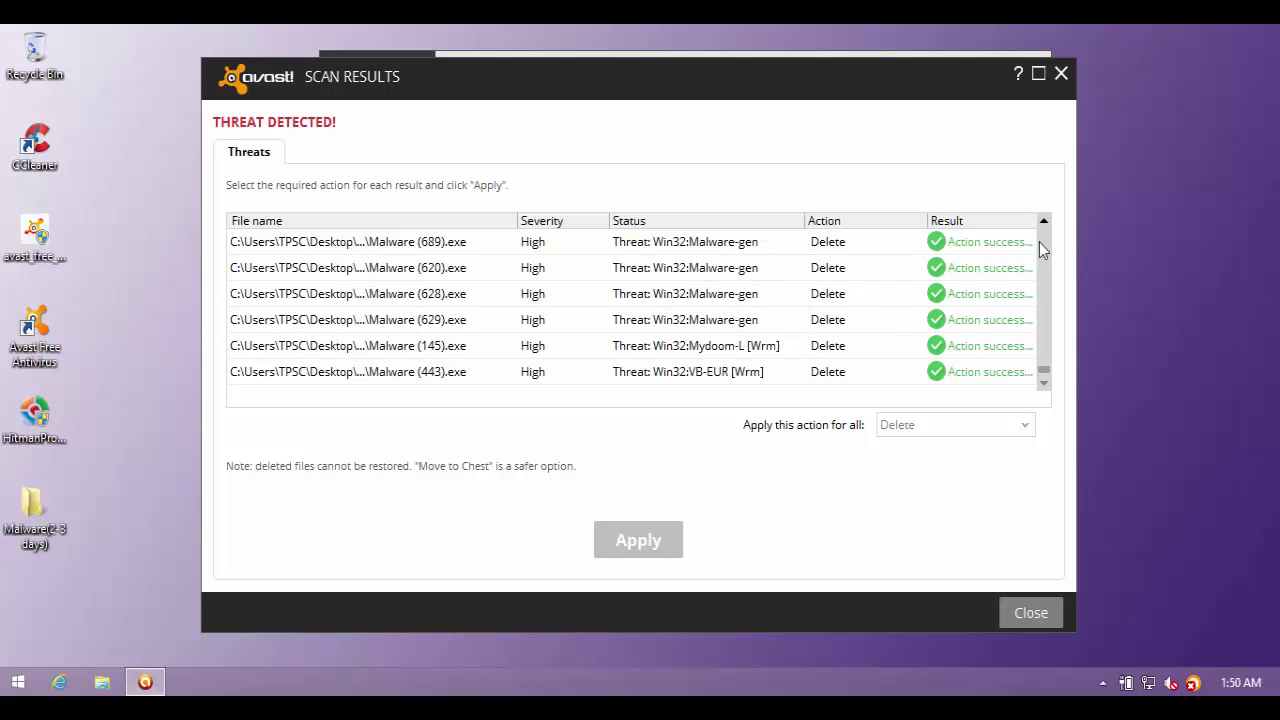
{"action": "left_click", "coordinate": [1043, 384]}
{"action": "left_click", "coordinate": [1043, 384]}
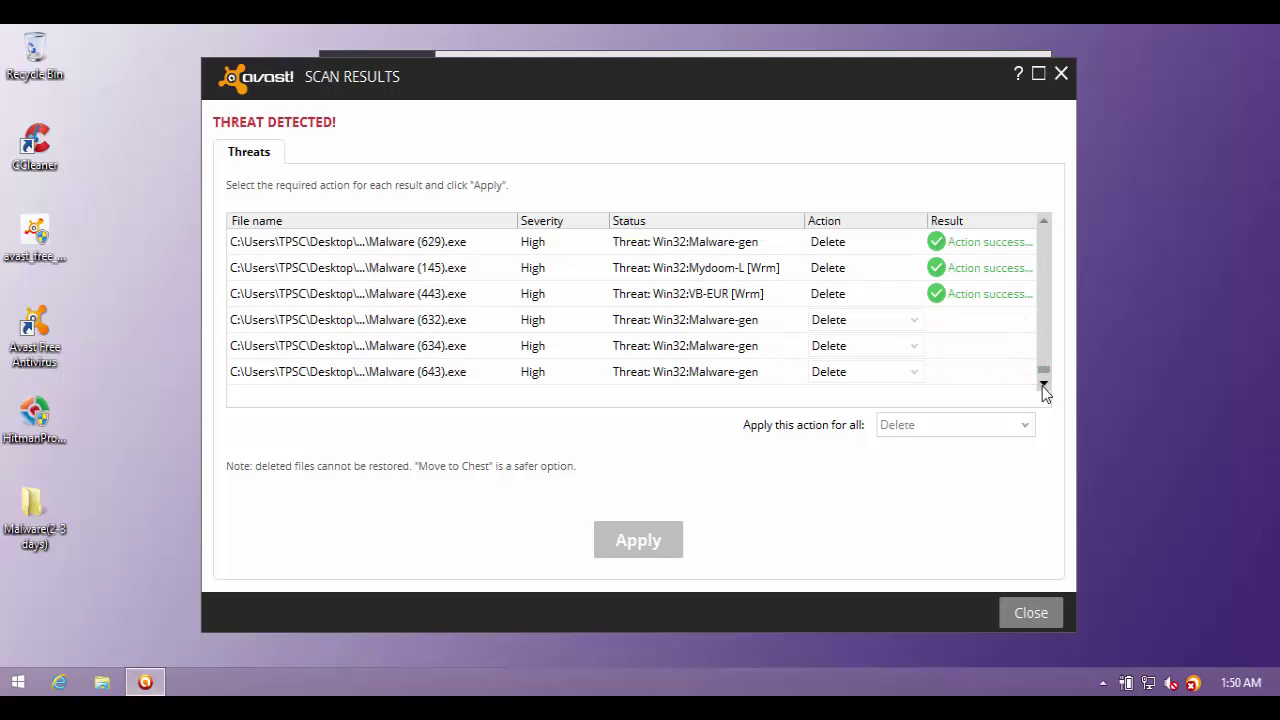
- Look at the entries for Malware (632), (634) and (643) at the end of the scan results list
{"action": "left_click", "coordinate": [546, 318]}
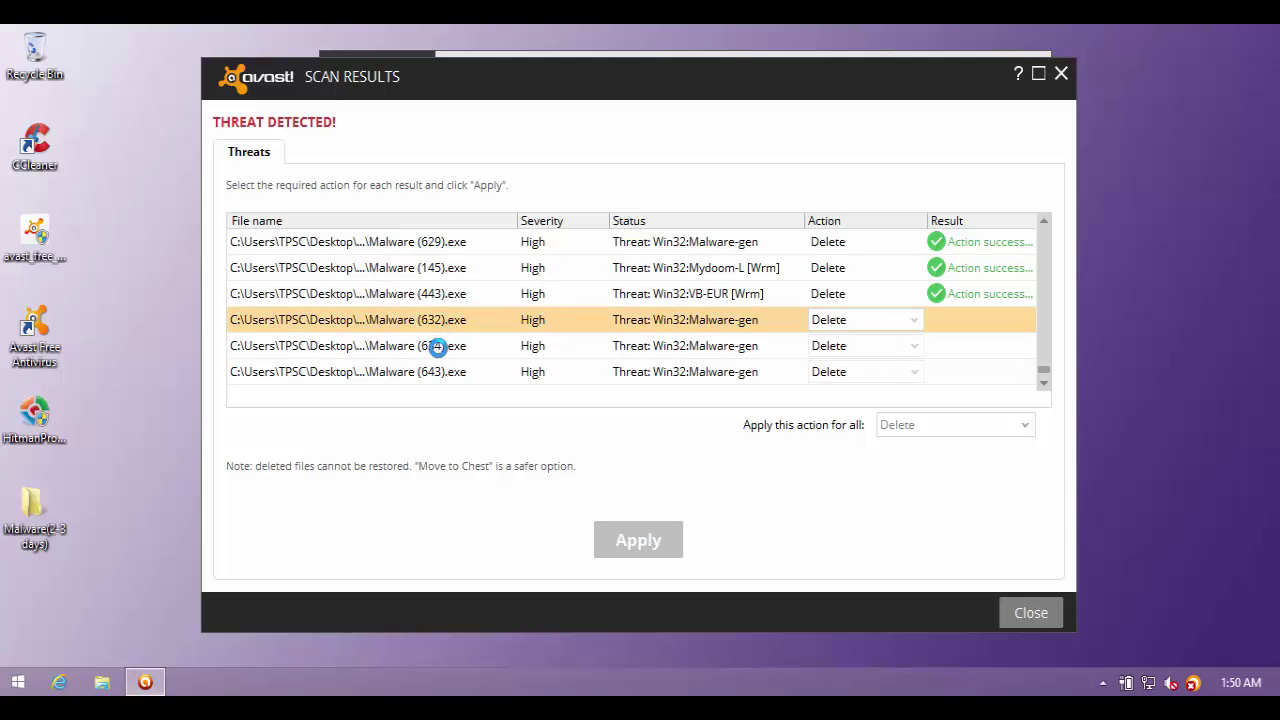
{"action": "left_click", "coordinate": [437, 346]}
{"action": "left_click", "coordinate": [484, 370]}
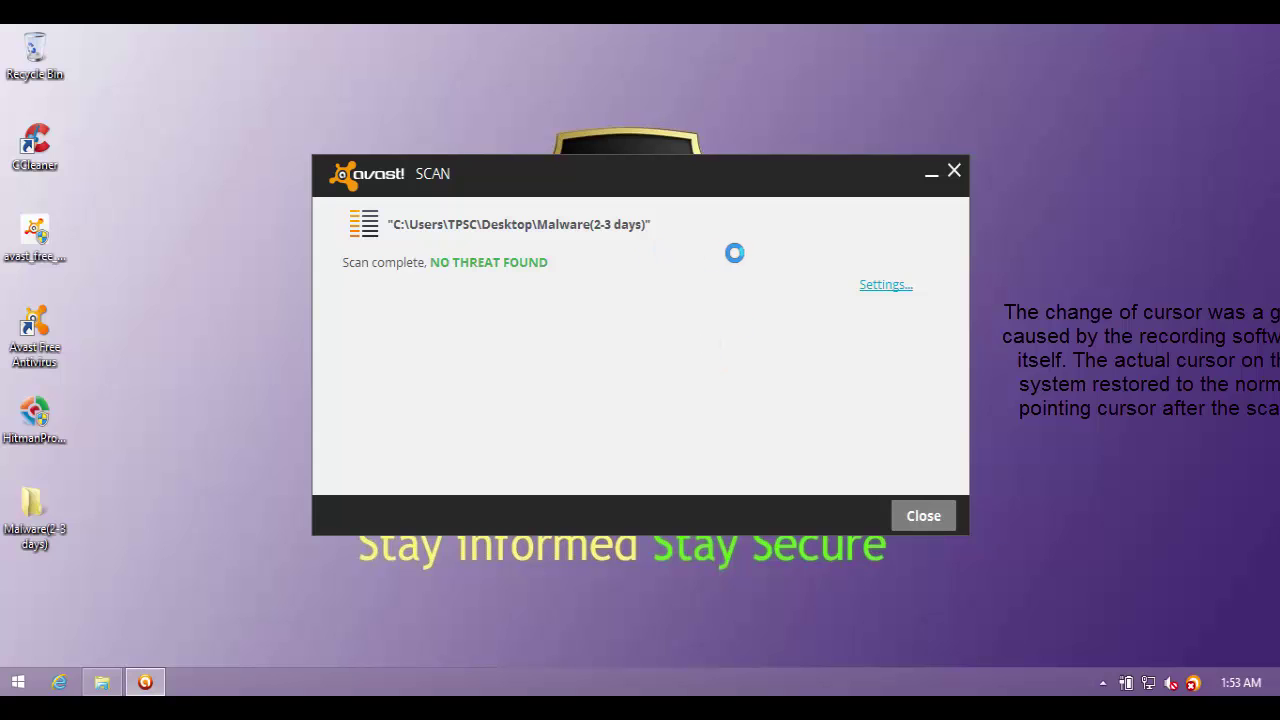
- Move the finished folder scan's window aside, close it and open the Malware(2-3 days) desktop folder
{"action": "left_click_drag", "start_coordinate": [443, 171], "coordinate": [688, 192]}
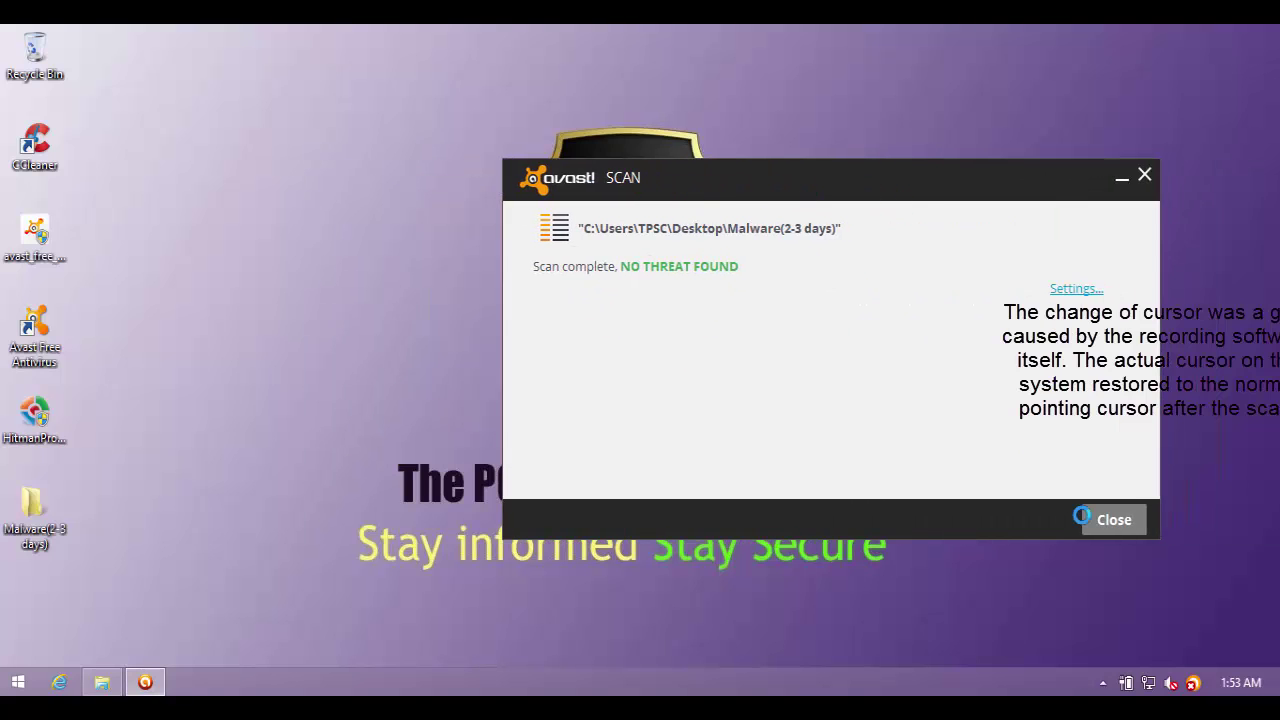
{"action": "left_click", "coordinate": [1092, 508]}
{"action": "right_click", "coordinate": [30, 518]}
{"action": "left_click", "coordinate": [126, 280]}
{"action": "left_click", "coordinate": [1142, 178]}
{"action": "double_click", "coordinate": [35, 505]}
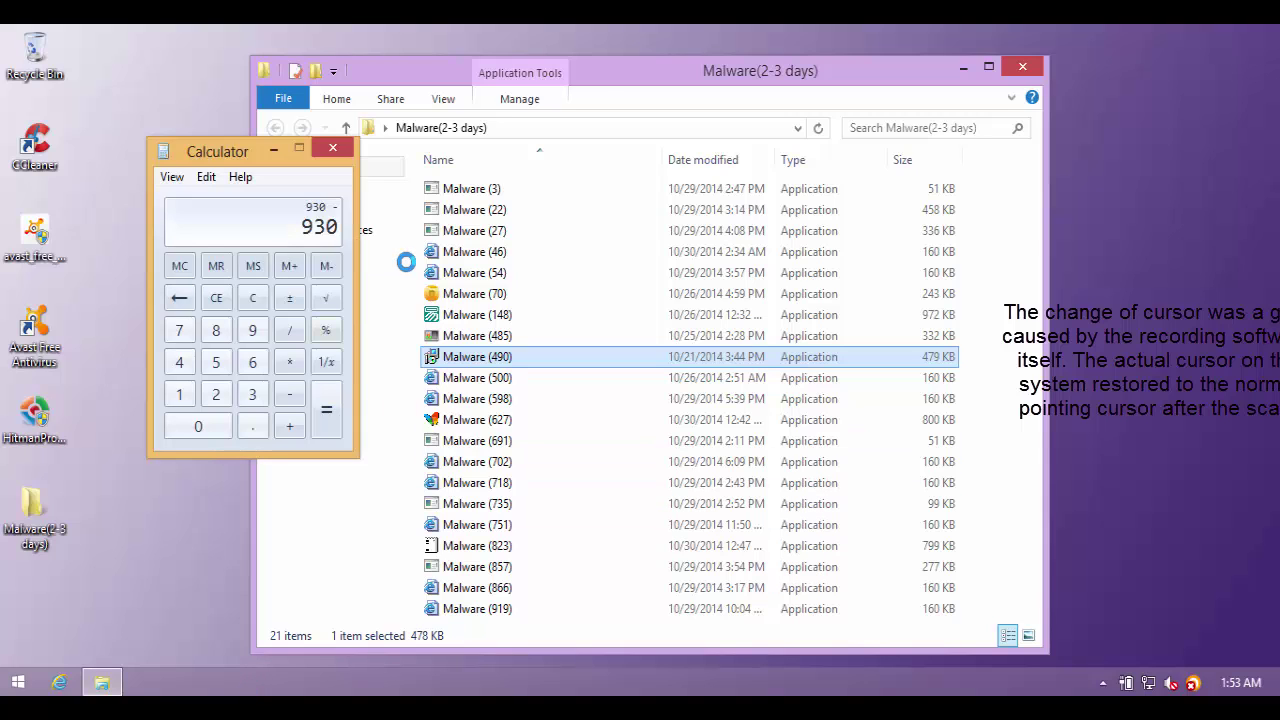
- Calculate the share of removed samples in Calculator by subtracting 21 from 930 and dividing by 930
{"action": "type", "text": "1"}
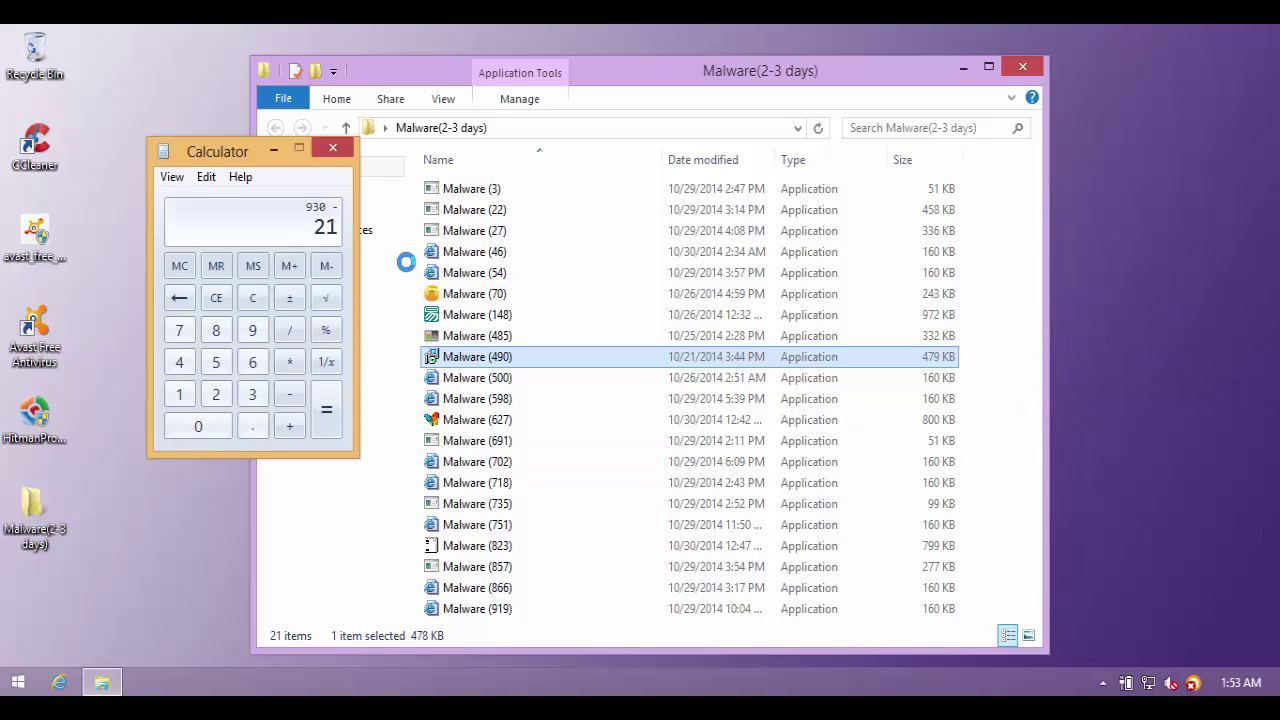
{"action": "key", "text": "Return"}
{"action": "type", "text": "/930"}
{"action": "key", "text": "Return"}
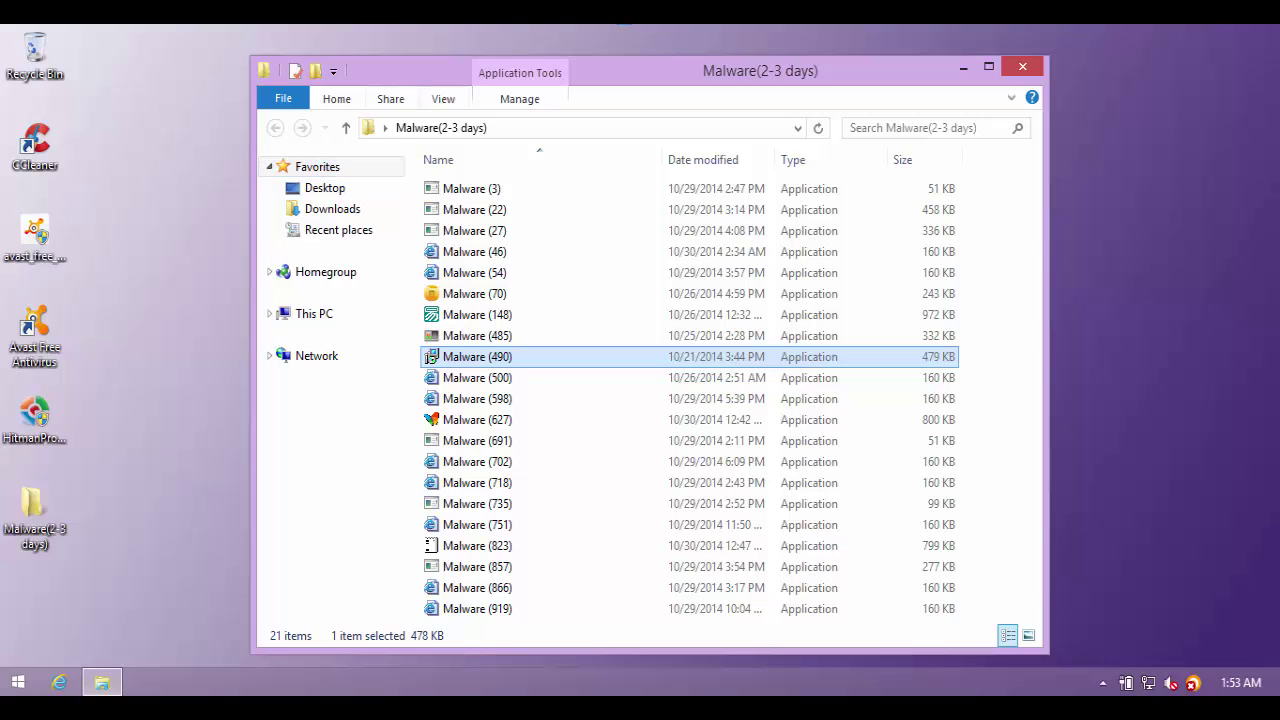
- Move the Malware(2-3 days) folder window aside and enable all of Avast's shields
{"action": "left_click_drag", "start_coordinate": [720, 72], "coordinate": [775, 76]}
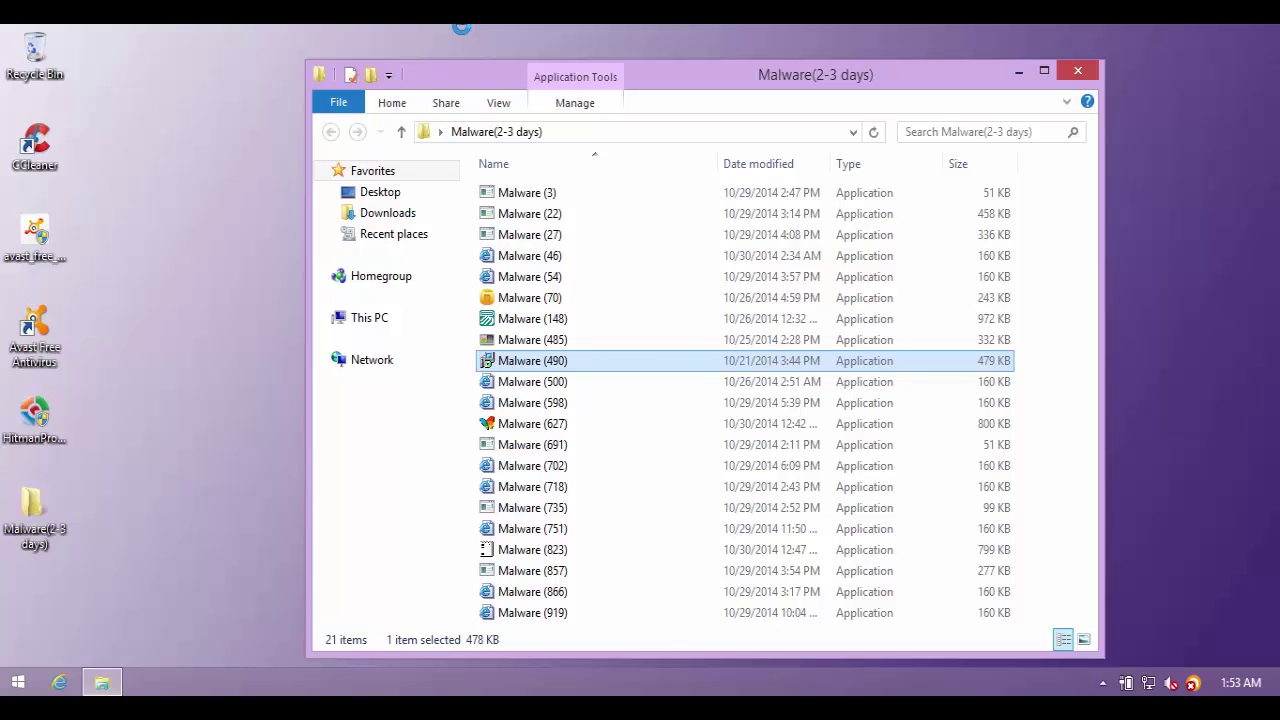
{"action": "right_click", "coordinate": [1188, 683]}
{"action": "mouse_move", "coordinate": [1122, 545]}
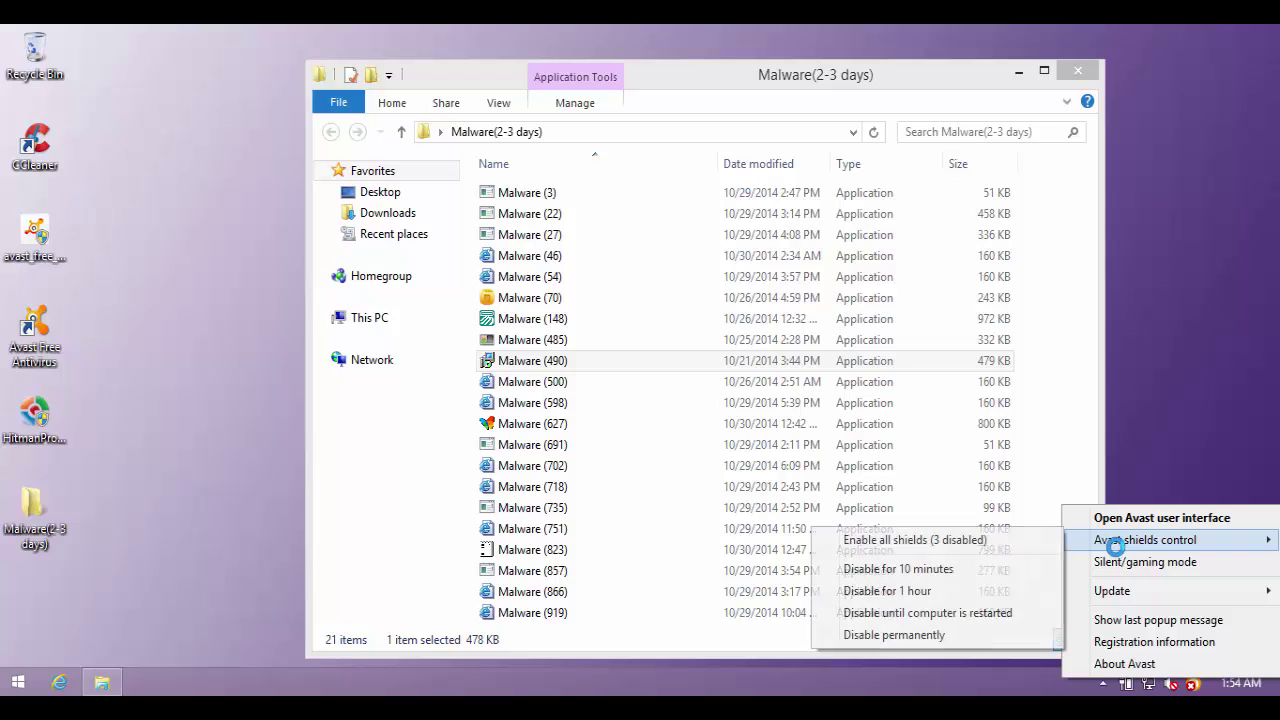
{"action": "left_click", "coordinate": [1031, 542]}
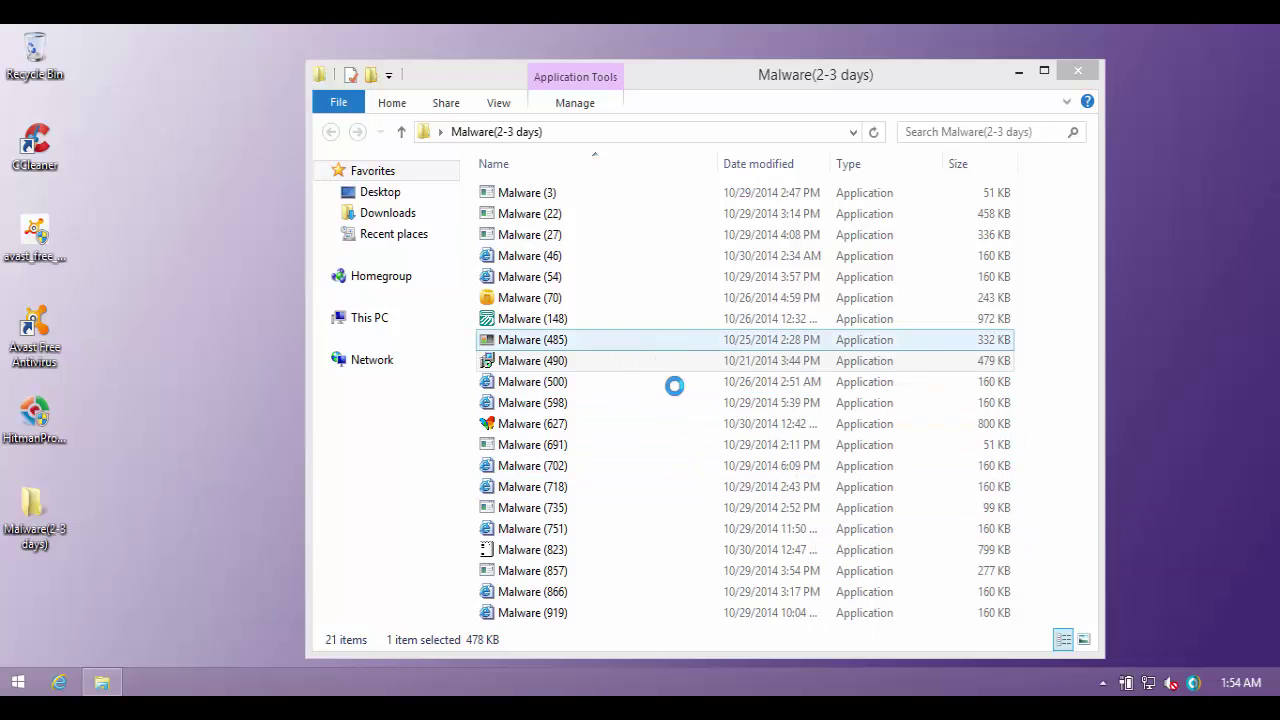
{"action": "left_click", "coordinate": [612, 358]}
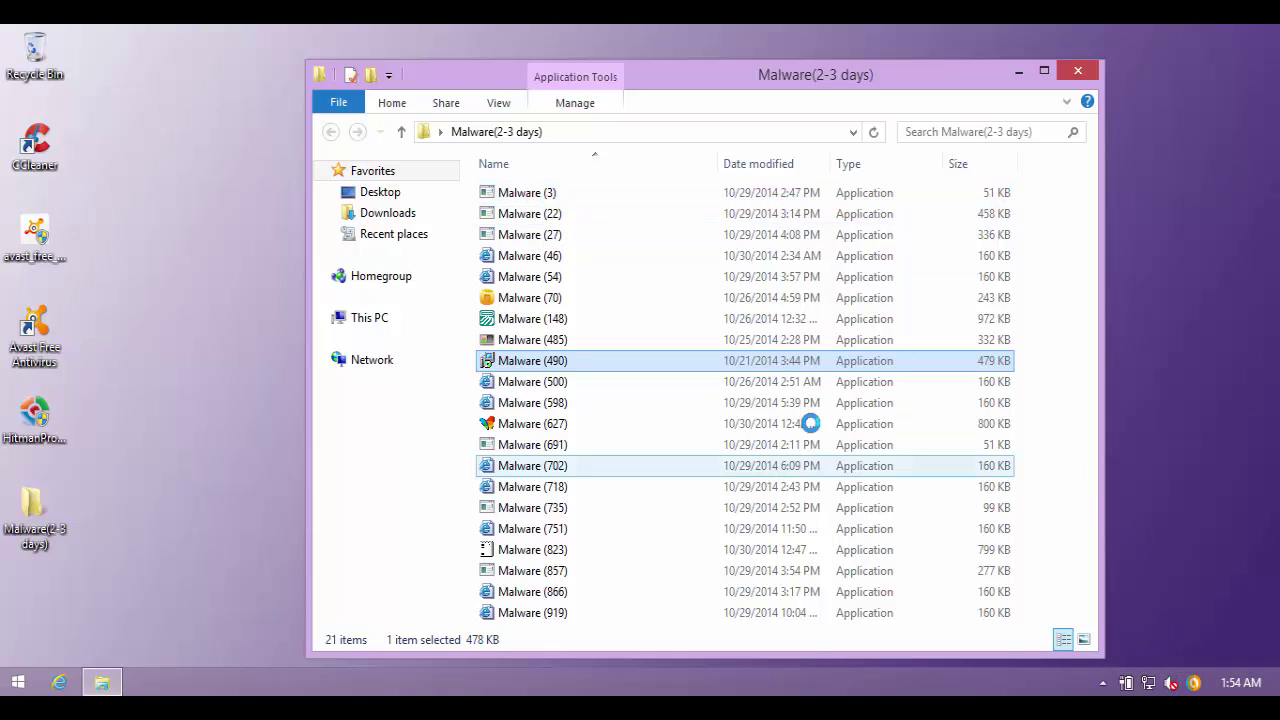
- Run the samples Malware (3) and Malware (22) from the Malware(2-3 days) folder and dismiss the resulting messages
{"action": "left_click_drag", "start_coordinate": [722, 87], "coordinate": [585, 67]}
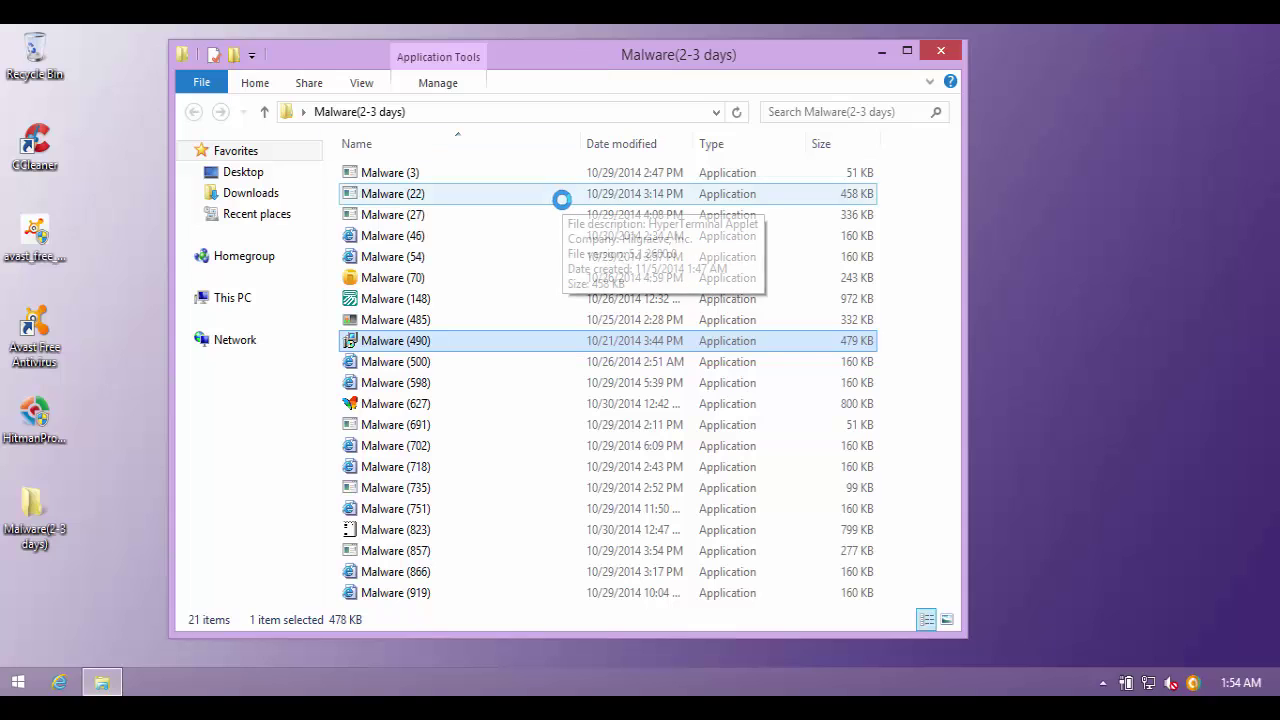
{"action": "left_click", "coordinate": [501, 174]}
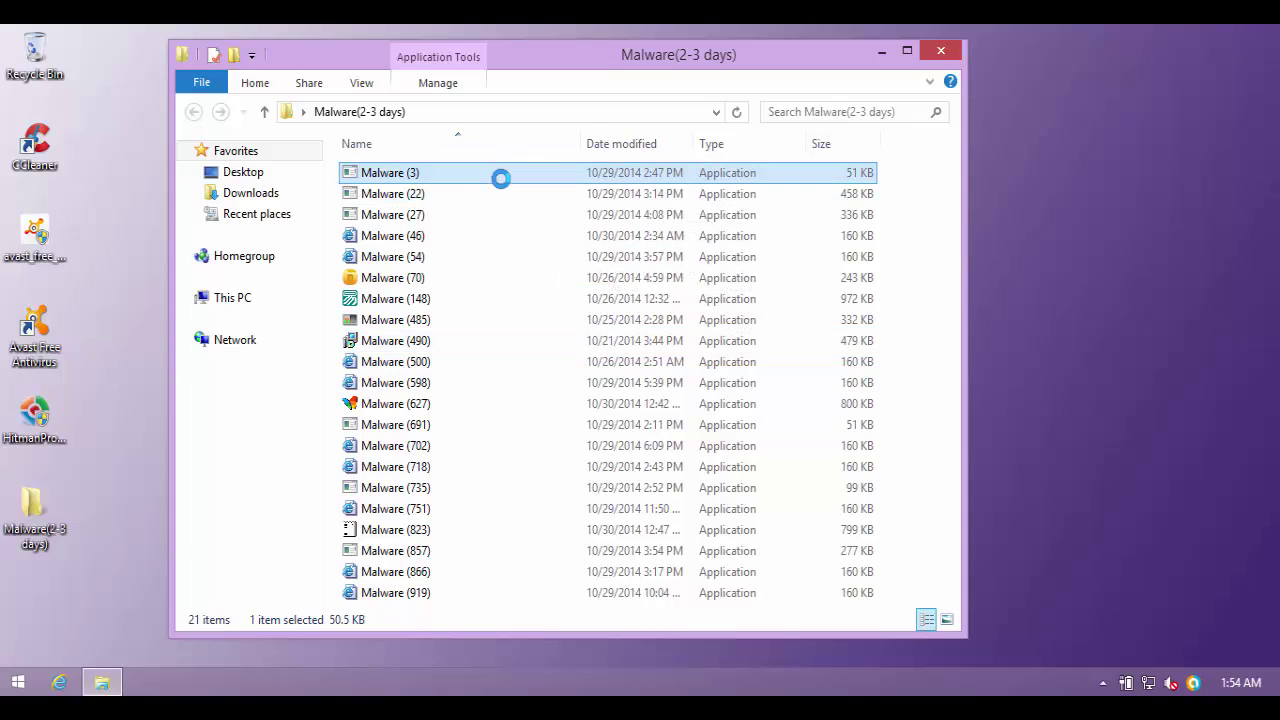
{"action": "mouse_move", "coordinate": [497, 194]}
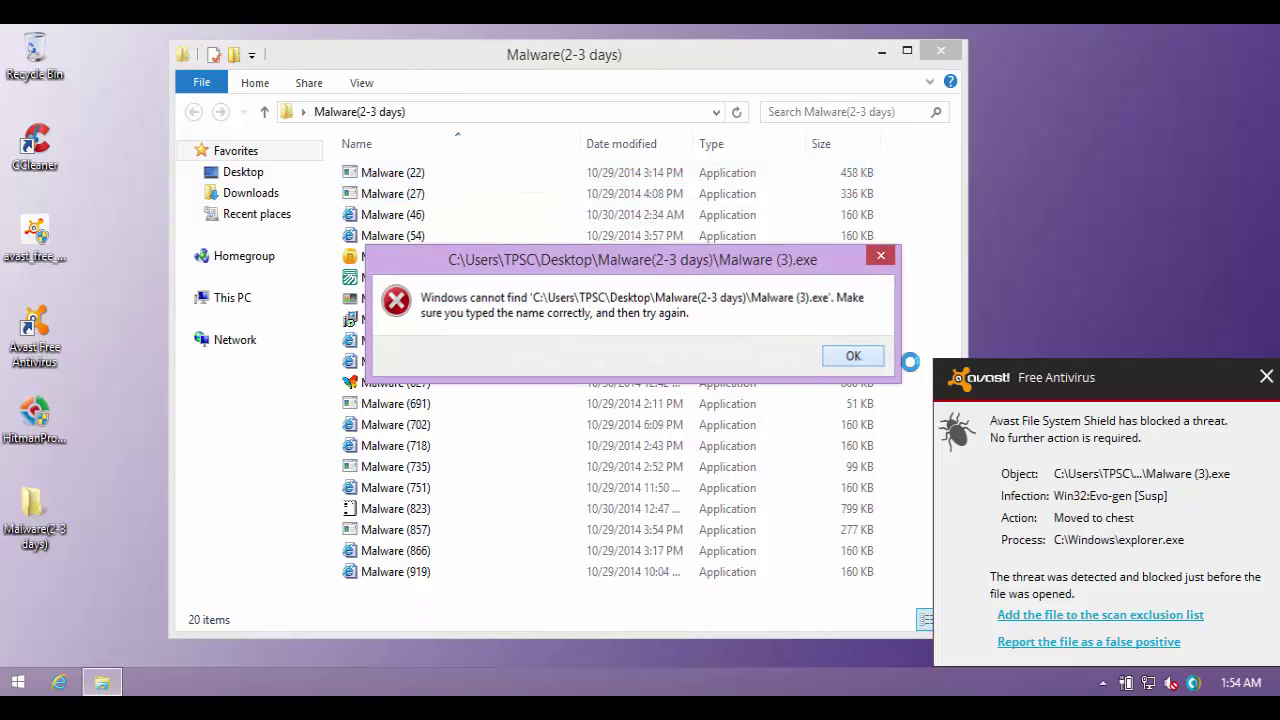
{"action": "left_click", "coordinate": [852, 355]}
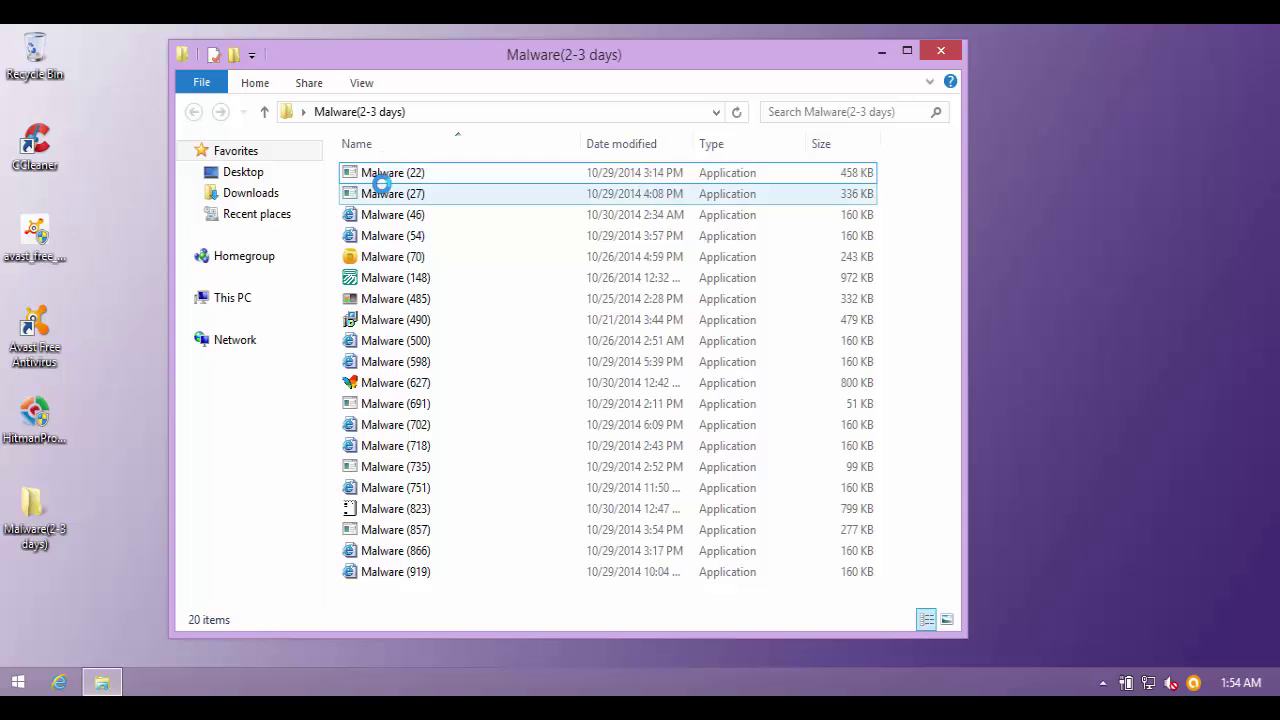
{"action": "double_click", "coordinate": [390, 174]}
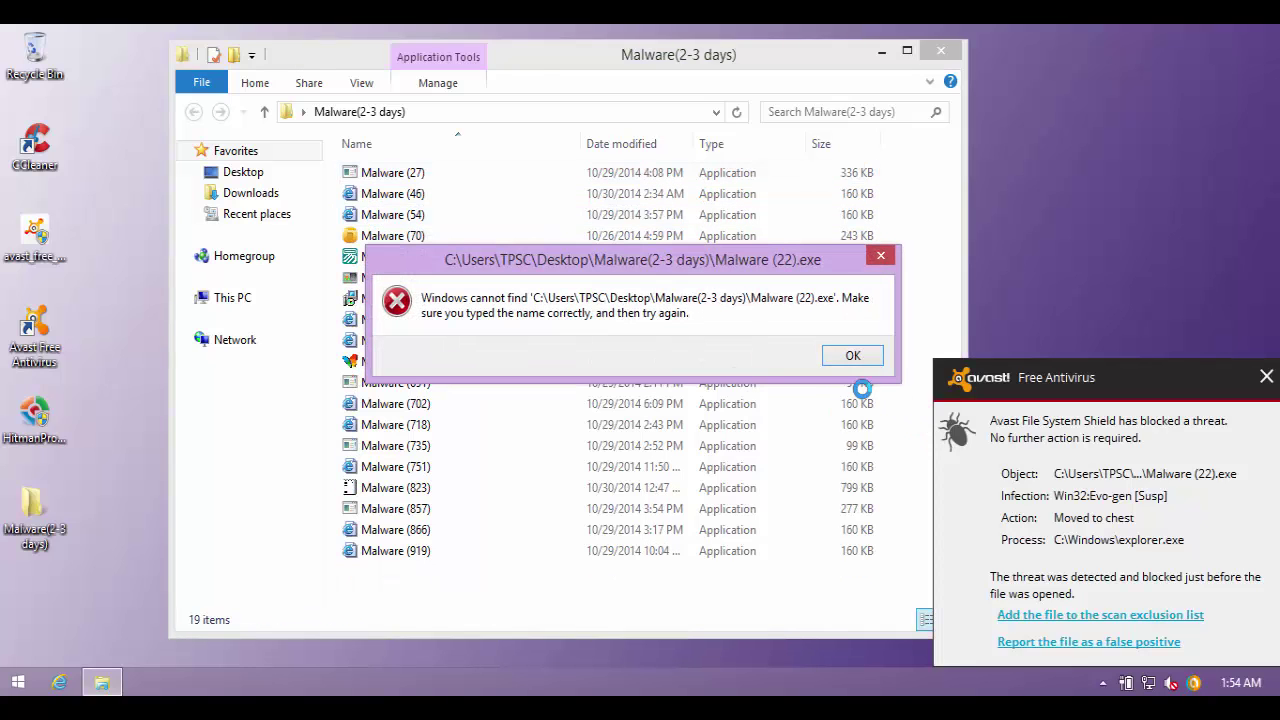
{"action": "left_click", "coordinate": [853, 358]}
{"action": "left_click", "coordinate": [1266, 373]}
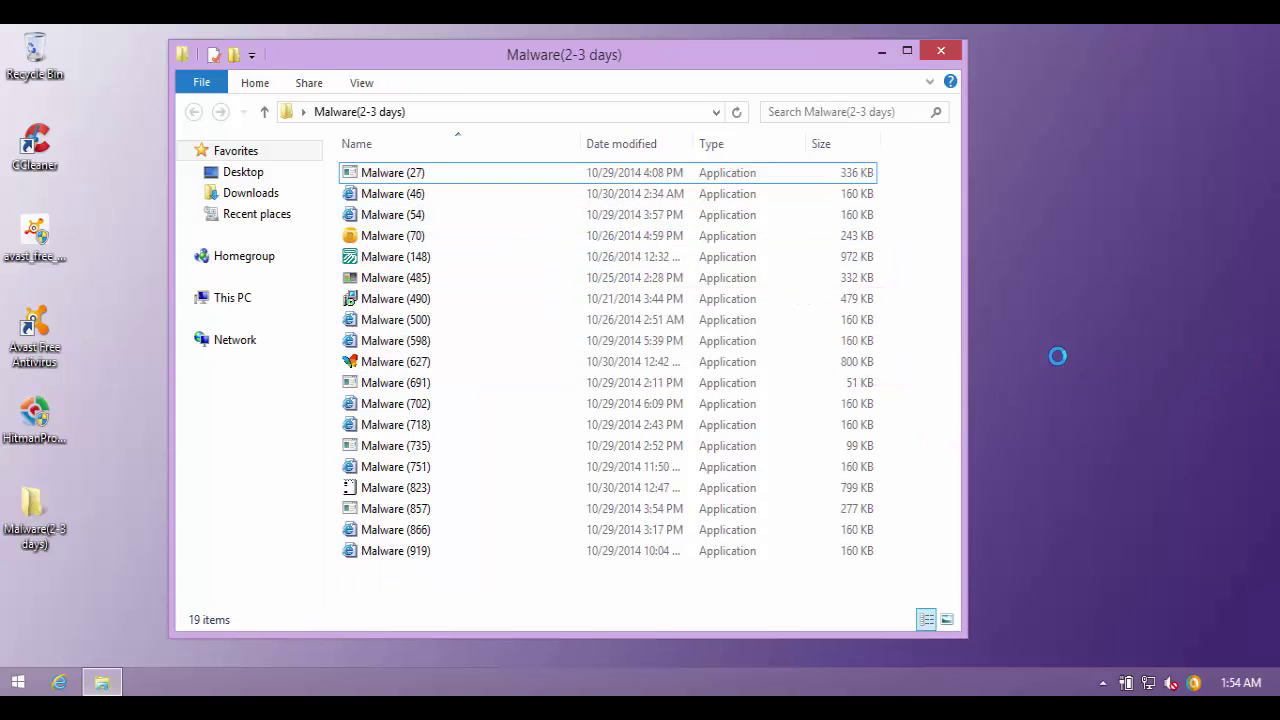
- Run the samples Malware (27) and Malware (46) and dismiss the resulting messages
{"action": "double_click", "coordinate": [432, 176]}
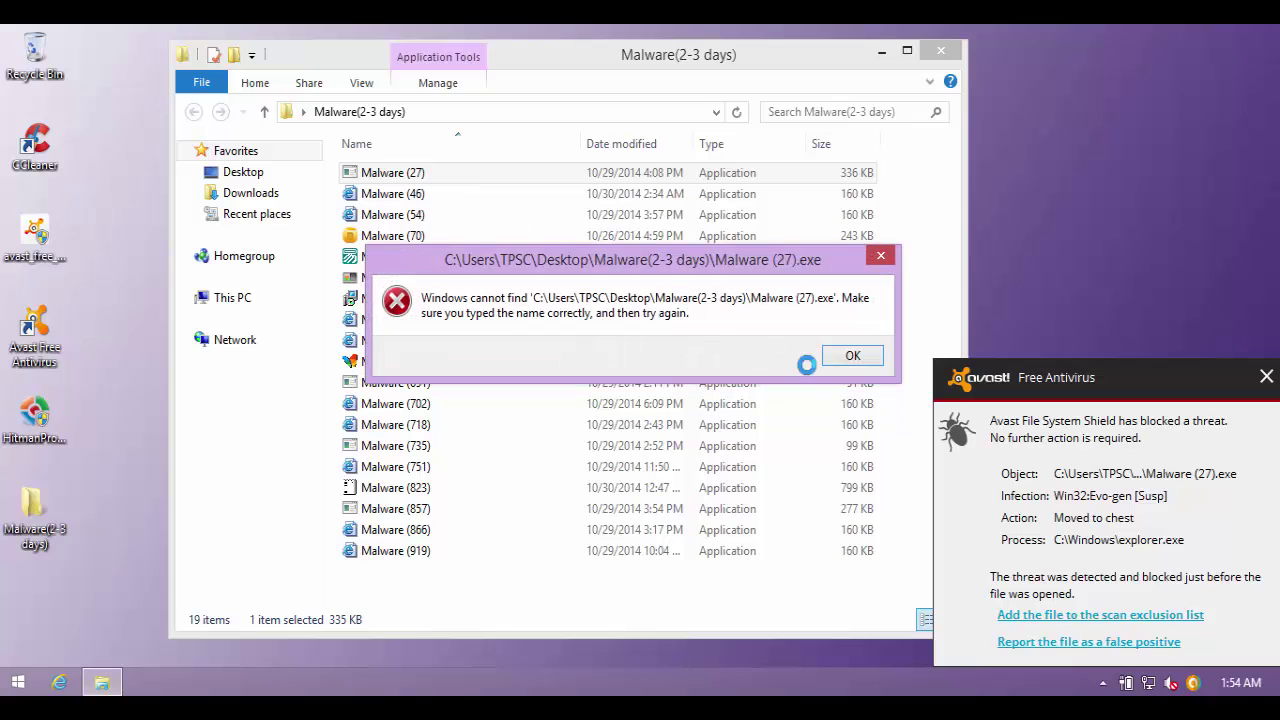
{"action": "left_click", "coordinate": [850, 356]}
{"action": "left_click", "coordinate": [1266, 377]}
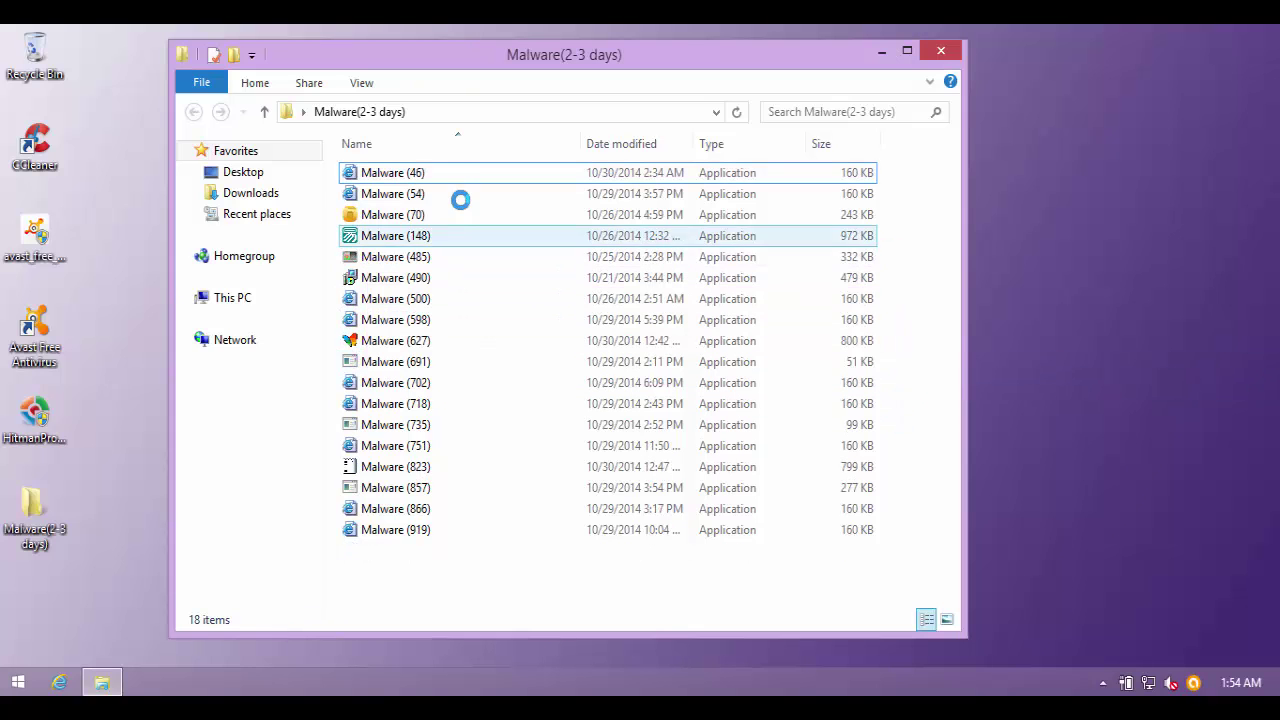
{"action": "left_click", "coordinate": [445, 172]}
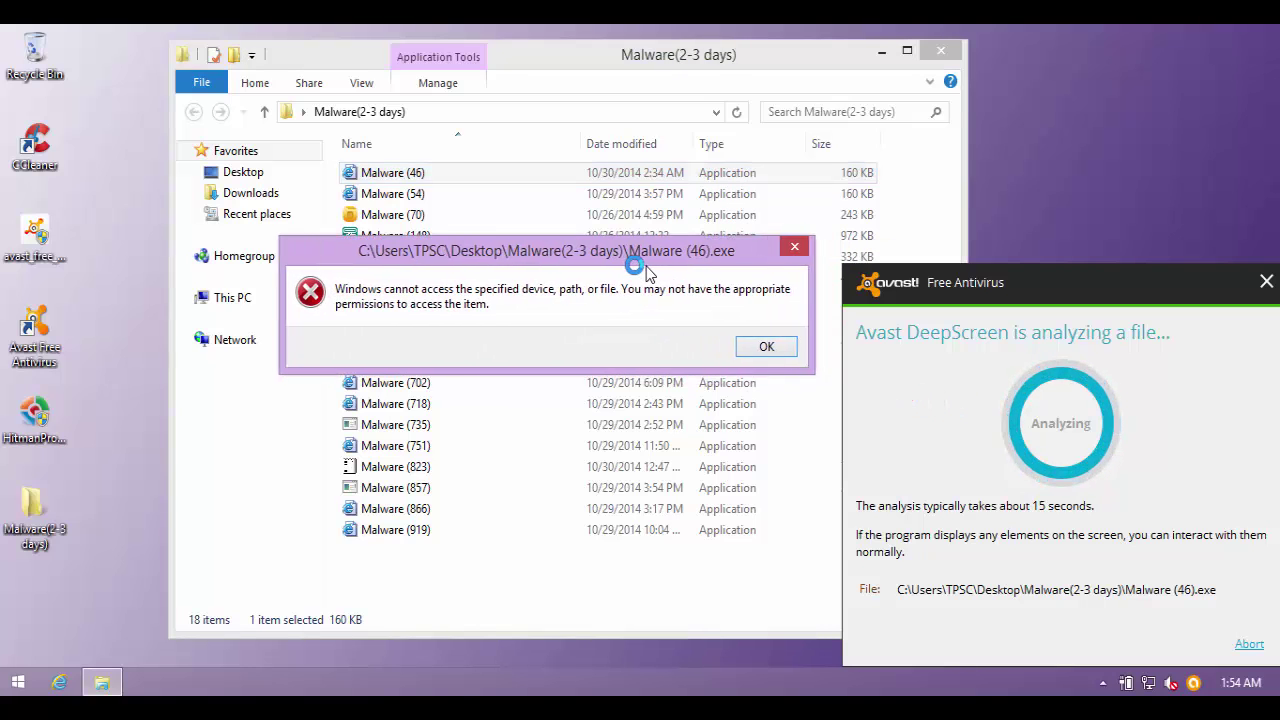
{"action": "left_click", "coordinate": [695, 337]}
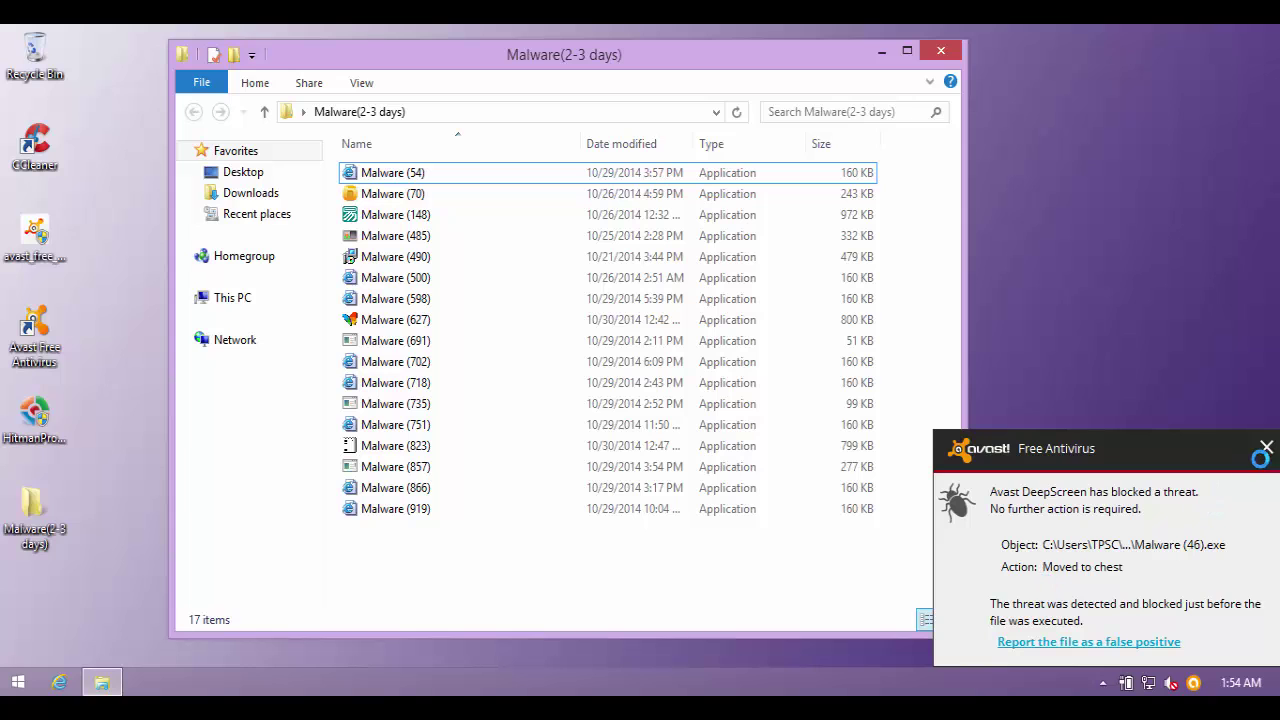
- Run the samples Malware (54) and Malware (70) and dismiss the resulting messages
{"action": "left_click", "coordinate": [449, 173]}
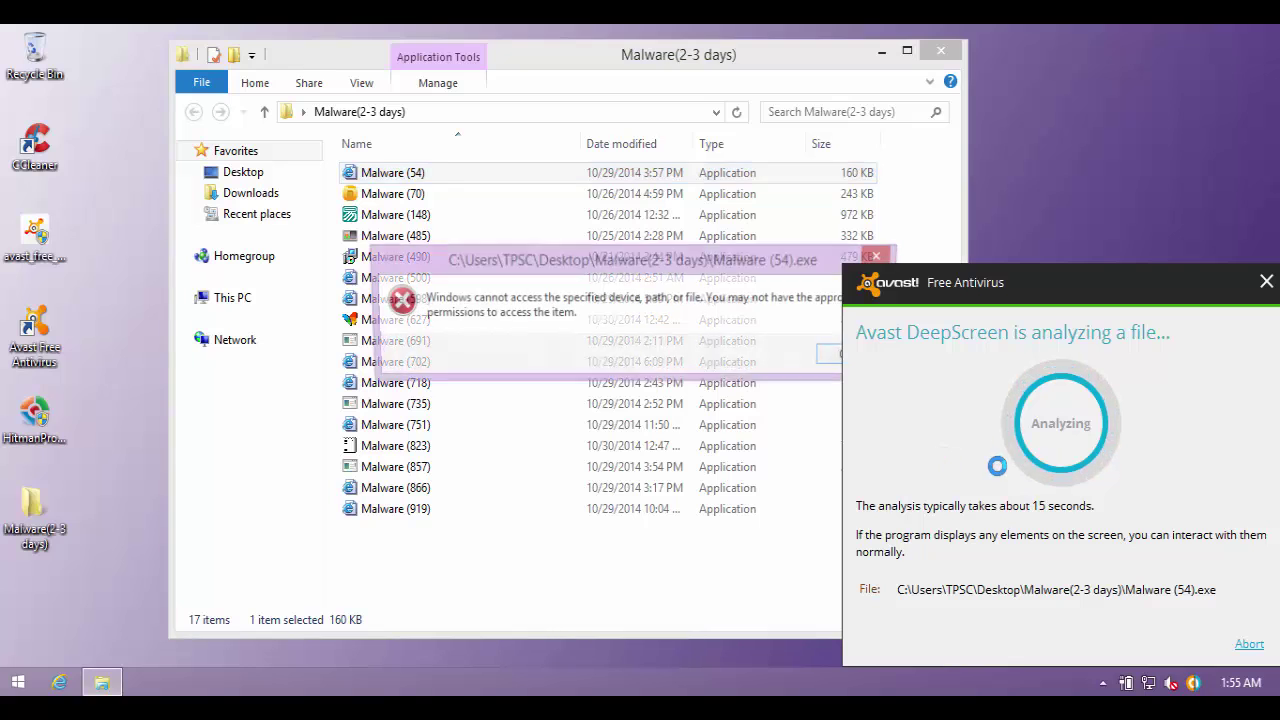
{"action": "left_click", "coordinate": [833, 355]}
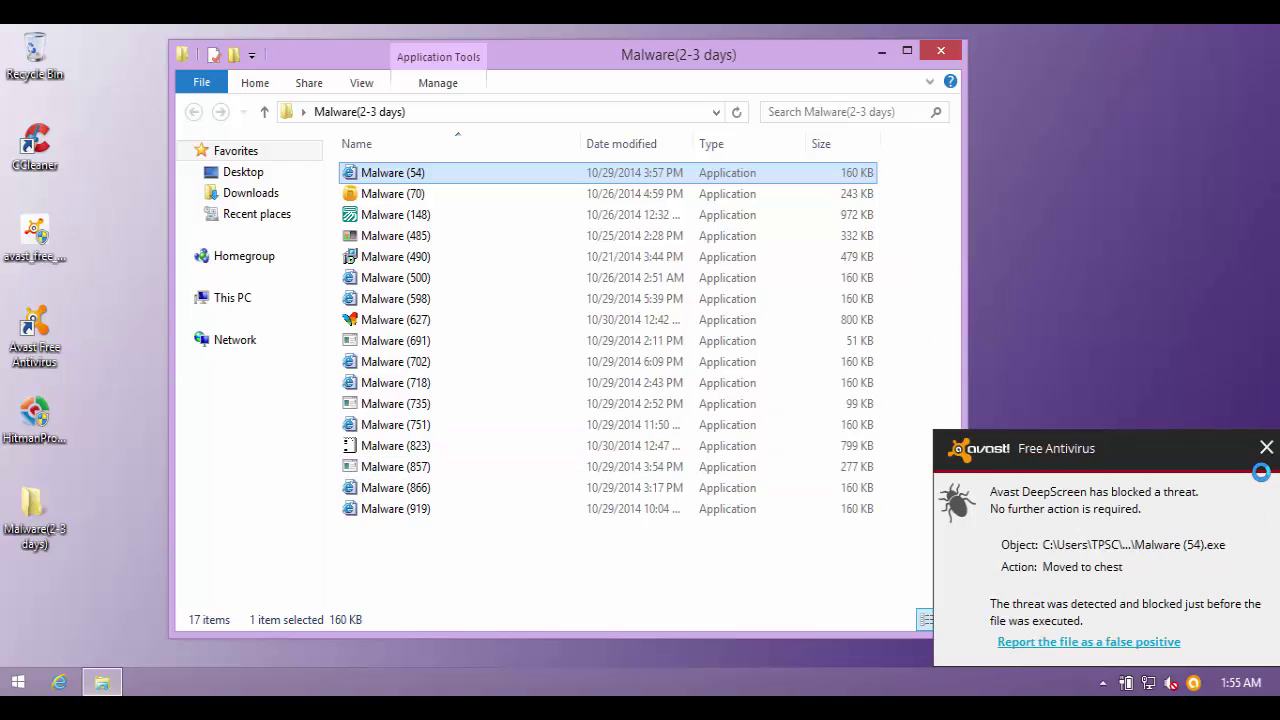
{"action": "left_click", "coordinate": [1268, 444]}
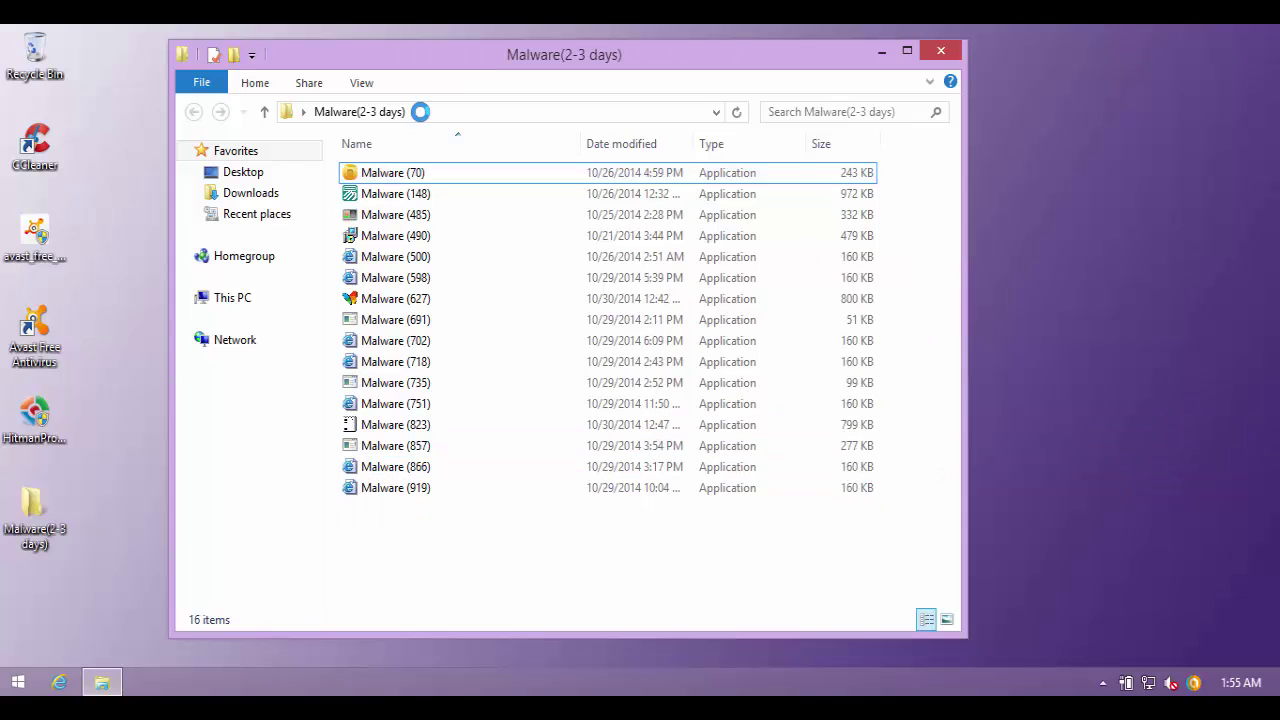
{"action": "double_click", "coordinate": [428, 172]}
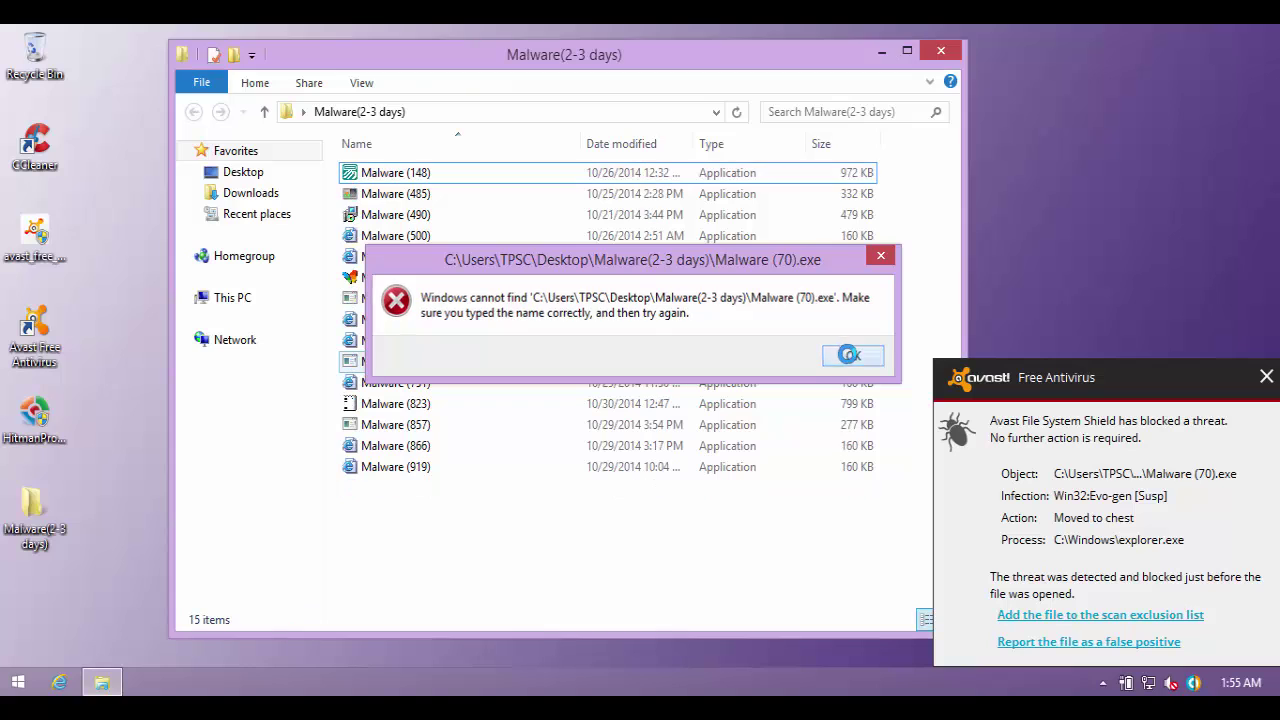
{"action": "left_click", "coordinate": [848, 355]}
- Run the samples Malware (148) and Malware (485) and dismiss the resulting messages
{"action": "left_click", "coordinate": [406, 172]}
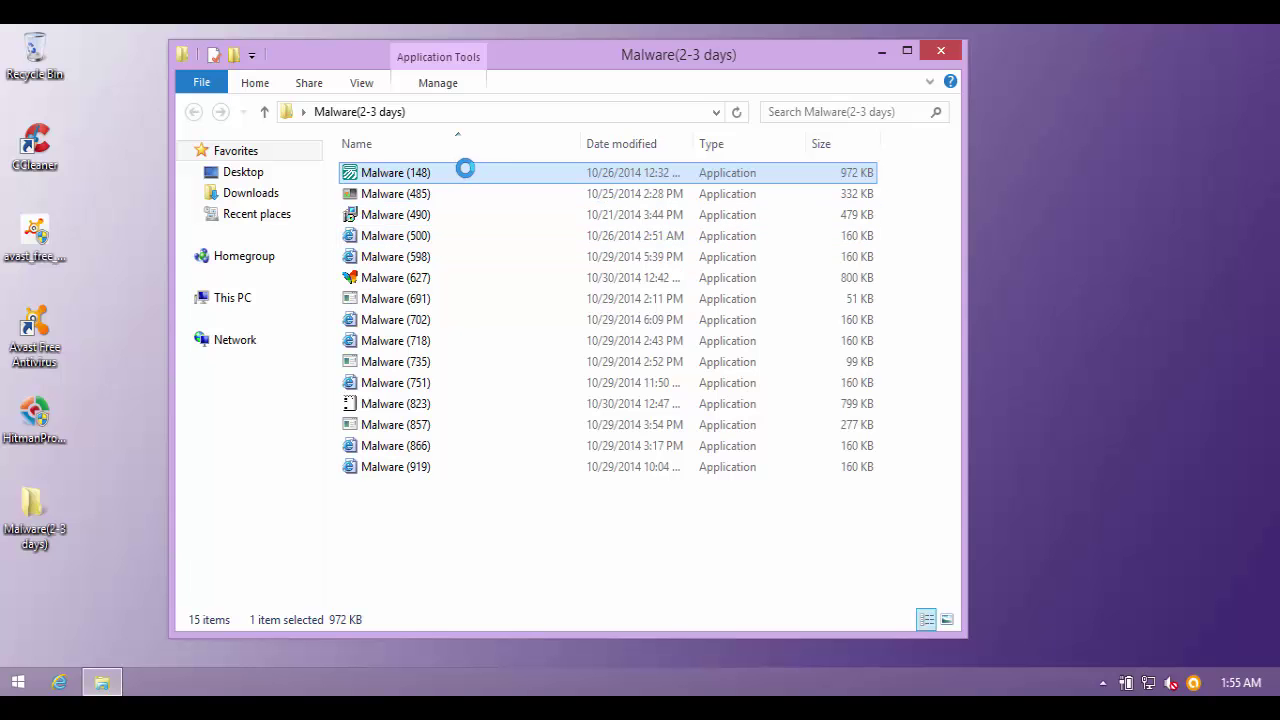
{"action": "left_click", "coordinate": [849, 355]}
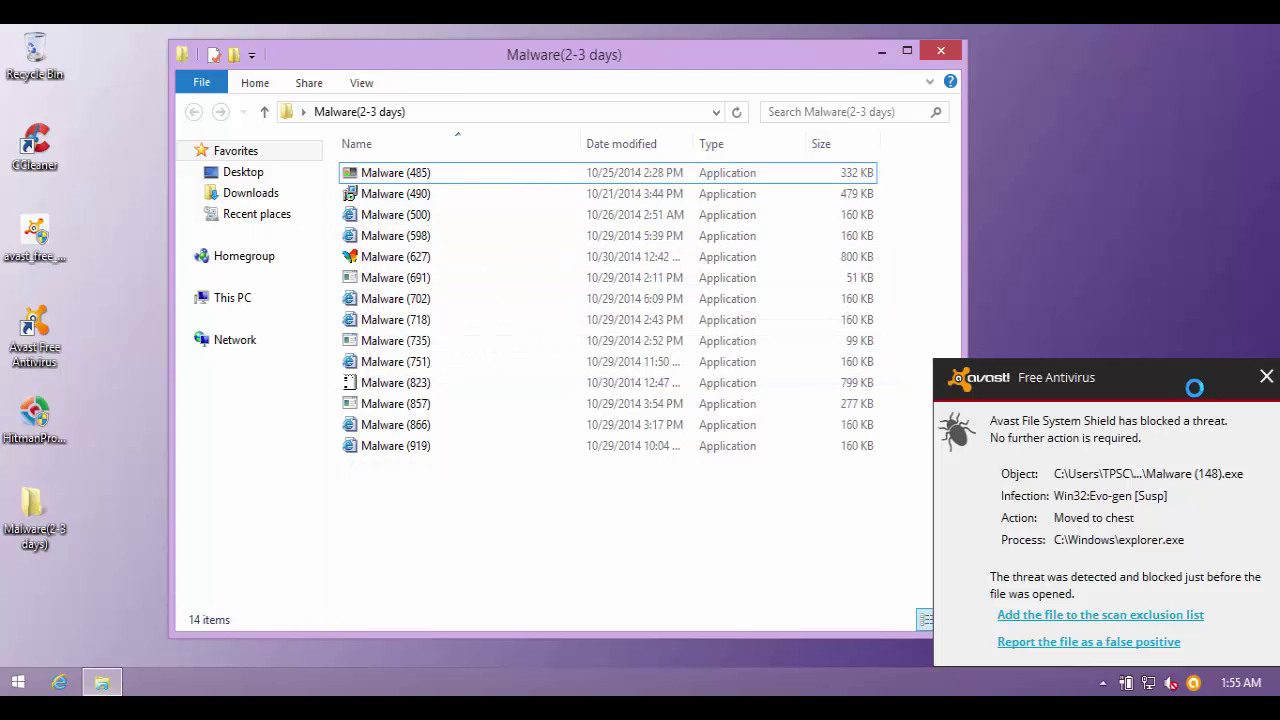
{"action": "left_click", "coordinate": [1266, 377]}
{"action": "double_click", "coordinate": [471, 170]}
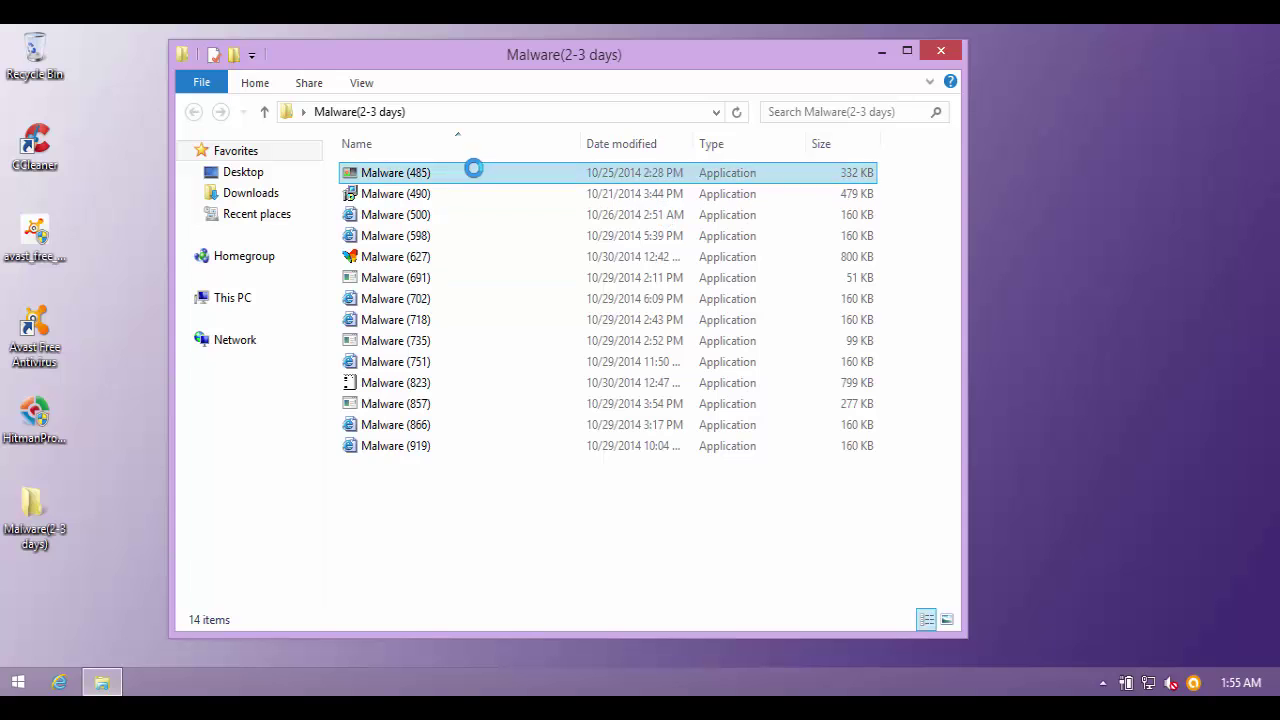
{"action": "left_click", "coordinate": [849, 355]}
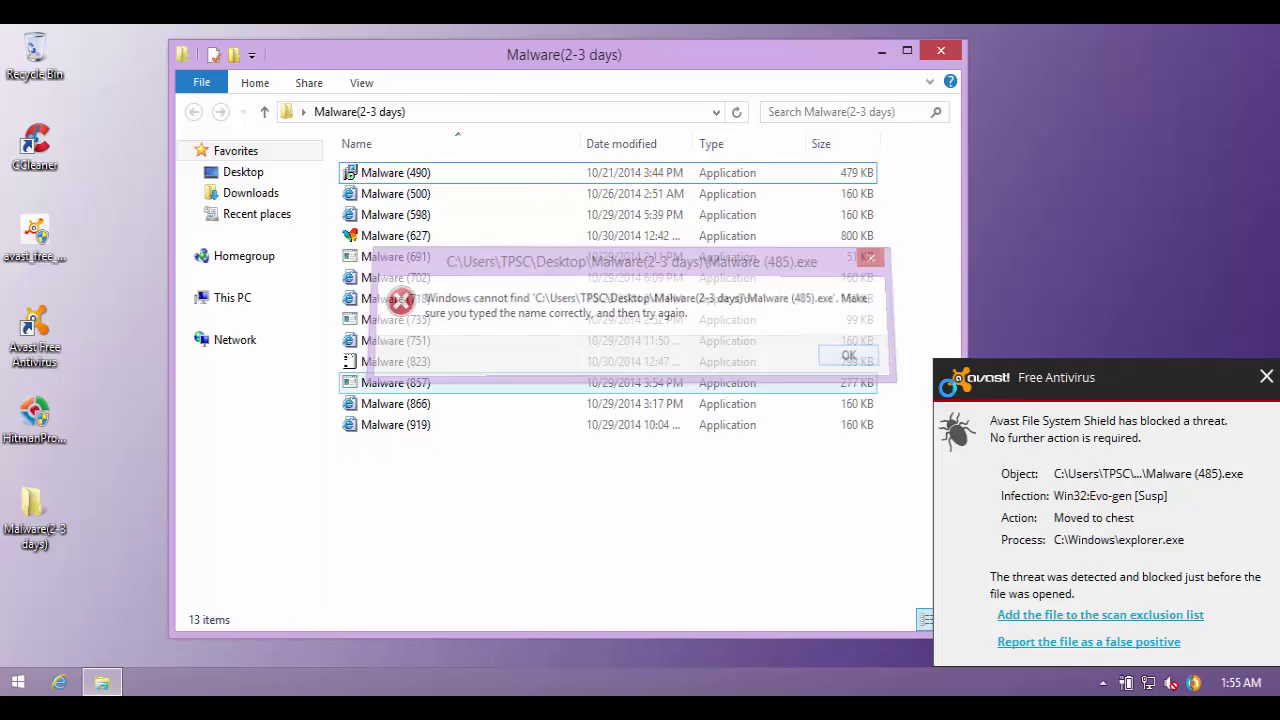
{"action": "left_click", "coordinate": [1266, 377]}
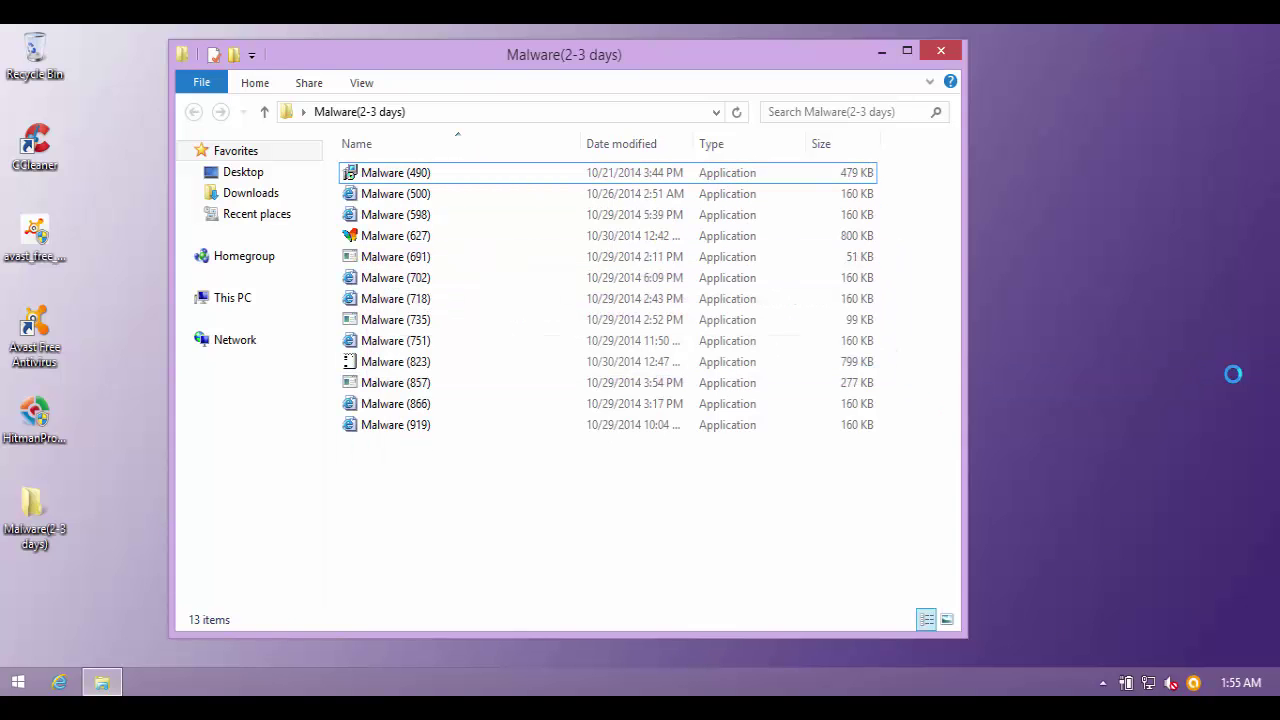
- Run the sample Malware (490), look over the running processes in Task Manager and close Task Manager
{"action": "left_click", "coordinate": [449, 172]}
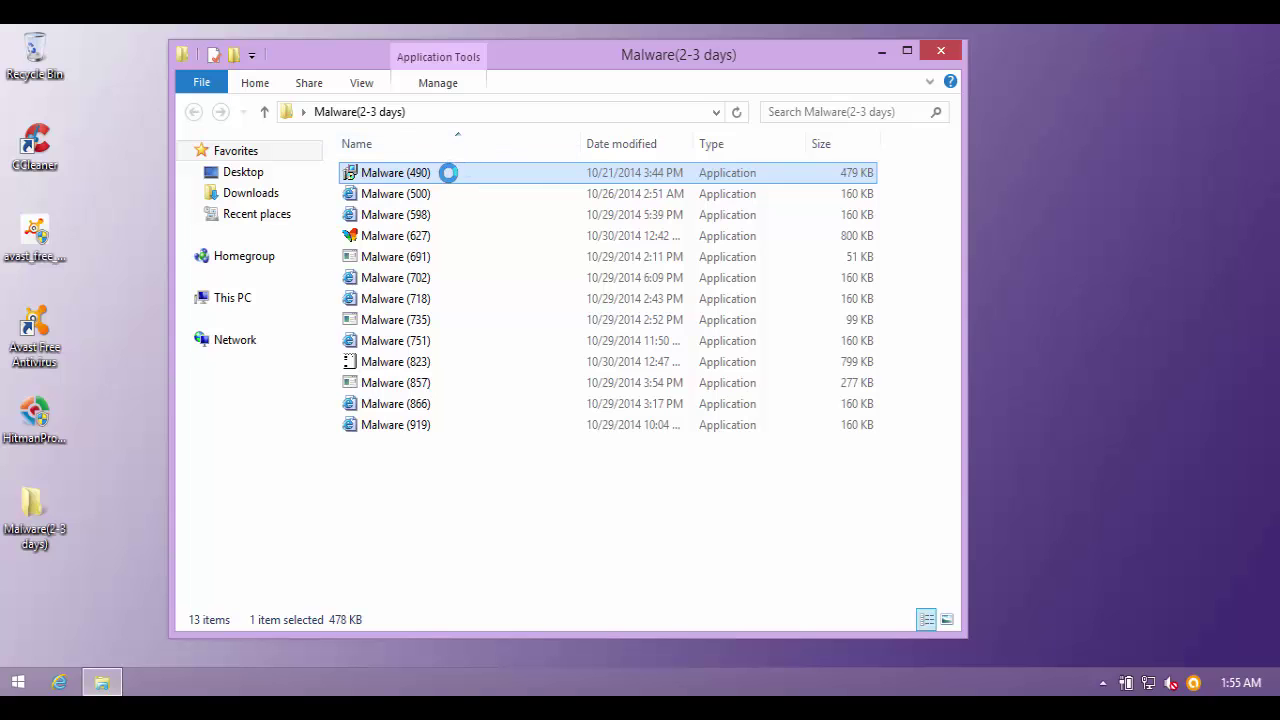
{"action": "right_click", "coordinate": [338, 685]}
{"action": "left_click", "coordinate": [366, 623]}
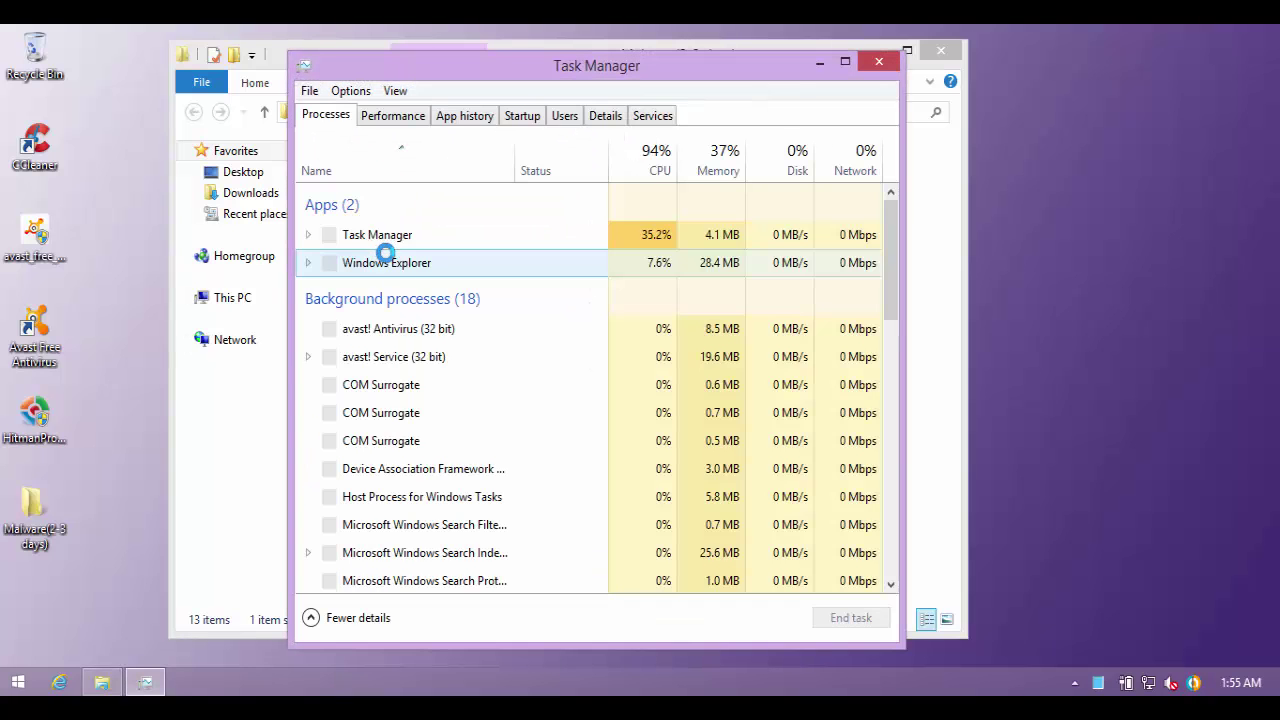
{"action": "left_click", "coordinate": [414, 413]}
{"action": "scroll", "coordinate": [411, 417], "scroll_direction": "down", "scroll_amount": 4}
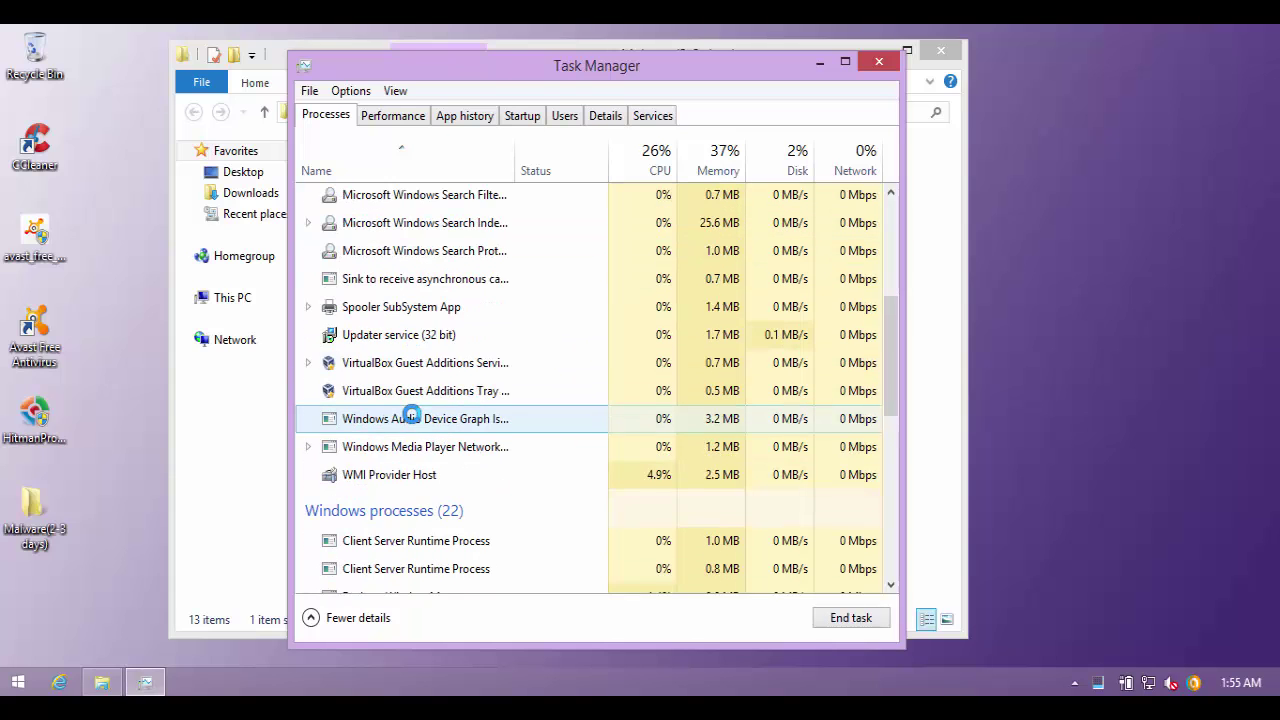
{"action": "left_click", "coordinate": [878, 65]}
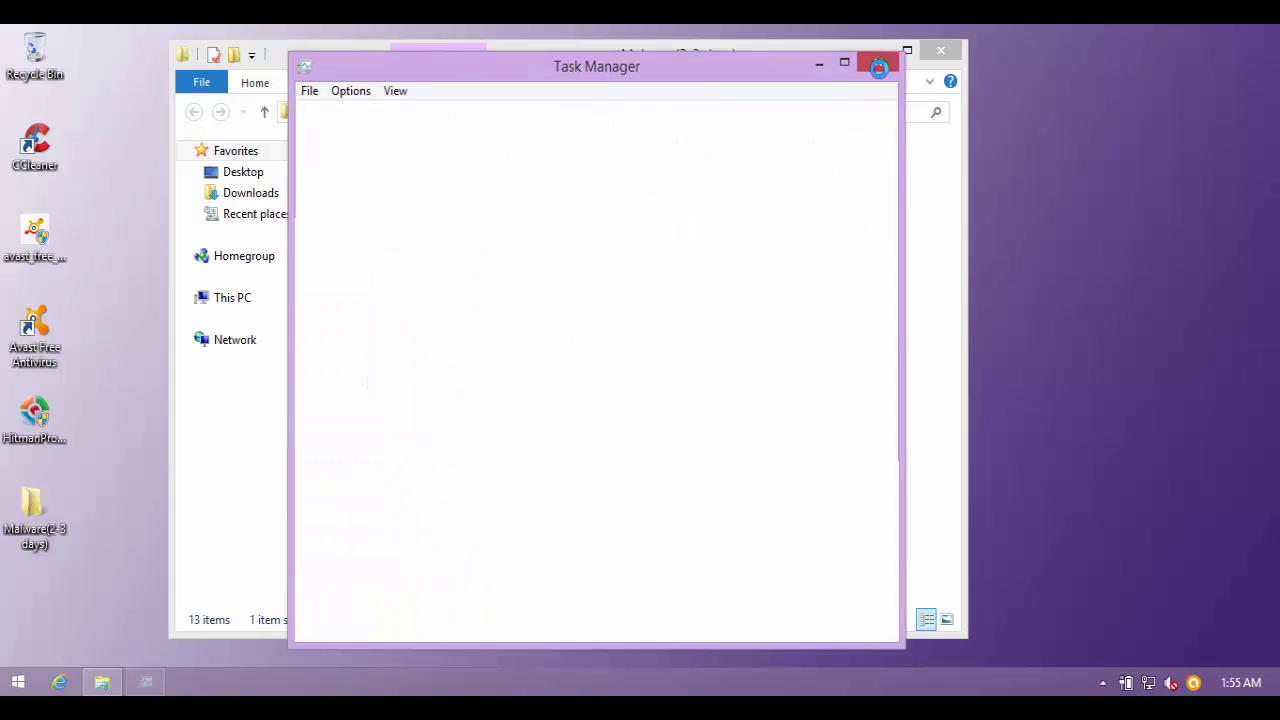
- Run the sample Malware (500) and dismiss the Windows error message
{"action": "double_click", "coordinate": [470, 191]}
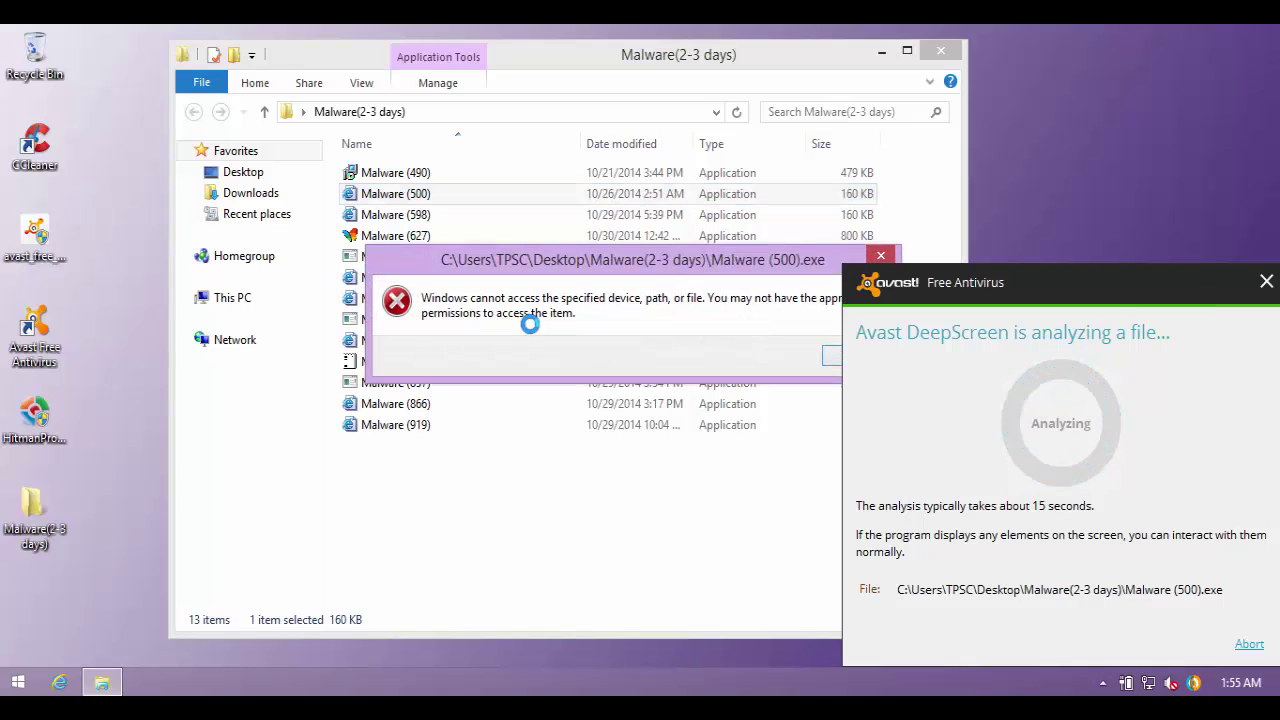
{"action": "left_click", "coordinate": [828, 355]}
{"action": "left_click", "coordinate": [820, 360]}
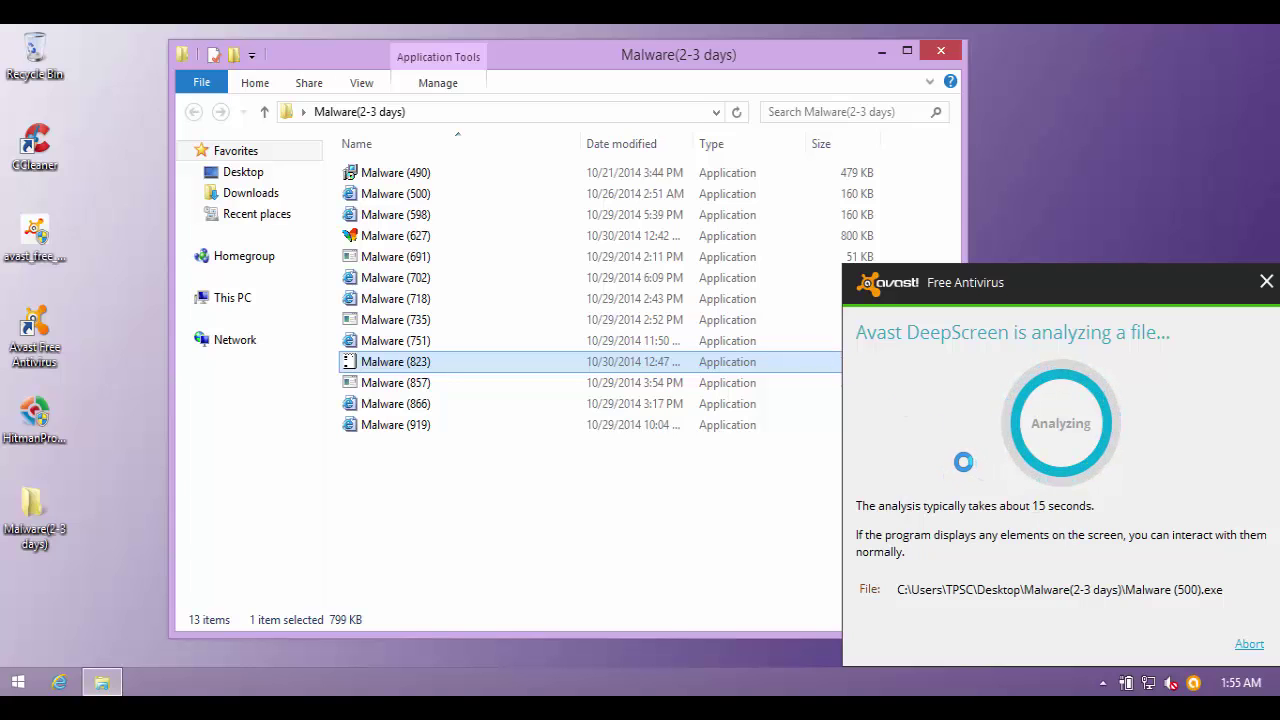
- Run the samples Malware (735) and Malware (823) and dismiss the resulting Windows and Avast messages
{"action": "left_click", "coordinate": [372, 317]}
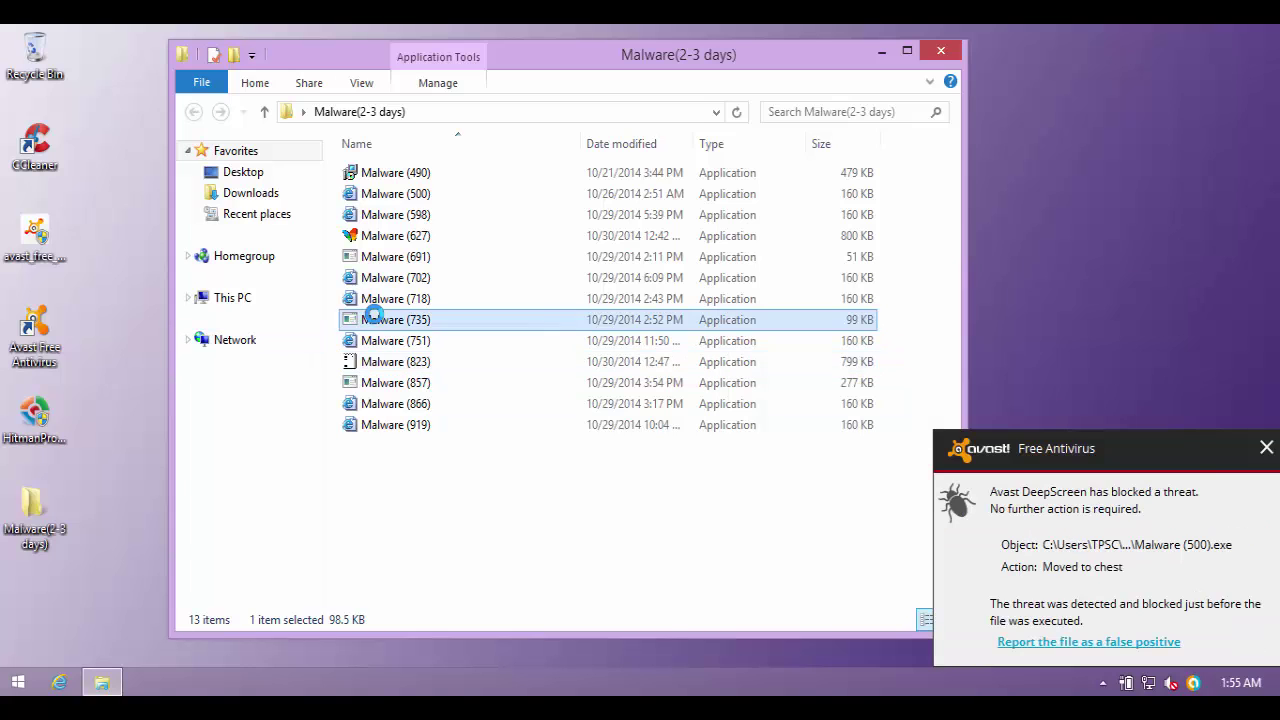
{"action": "left_click", "coordinate": [1266, 447]}
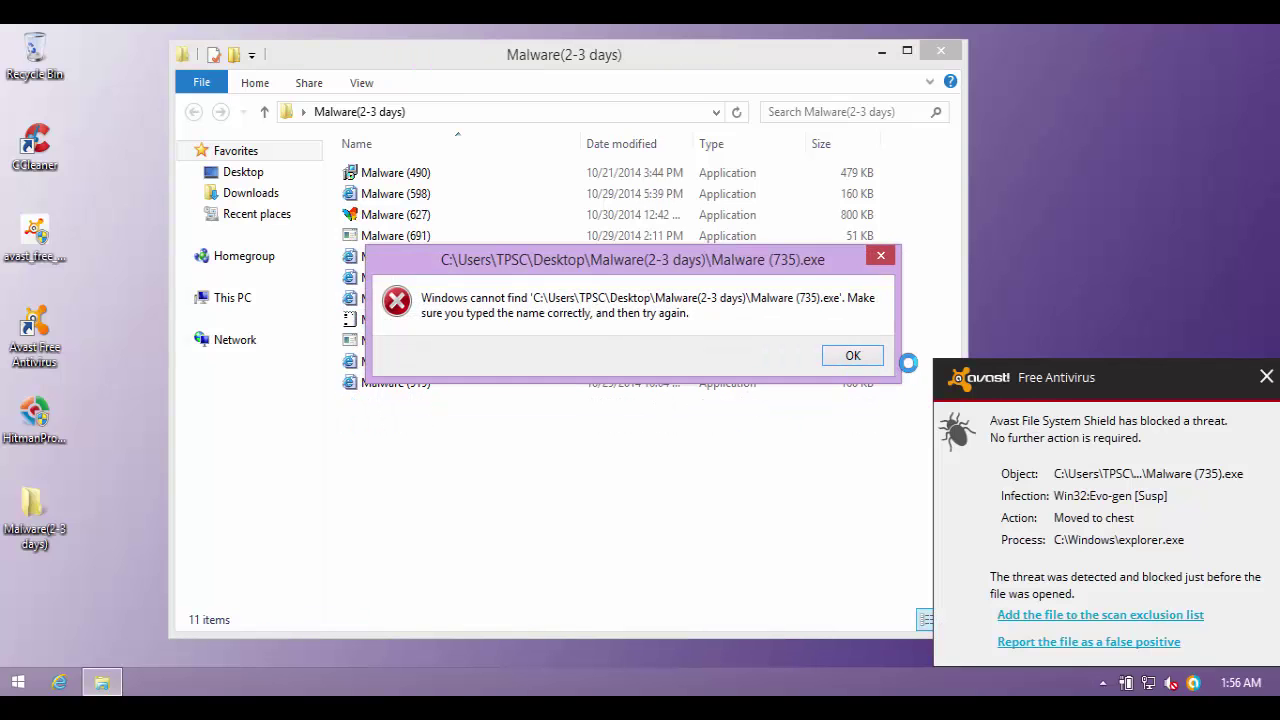
{"action": "left_click", "coordinate": [872, 356]}
{"action": "left_click", "coordinate": [1268, 376]}
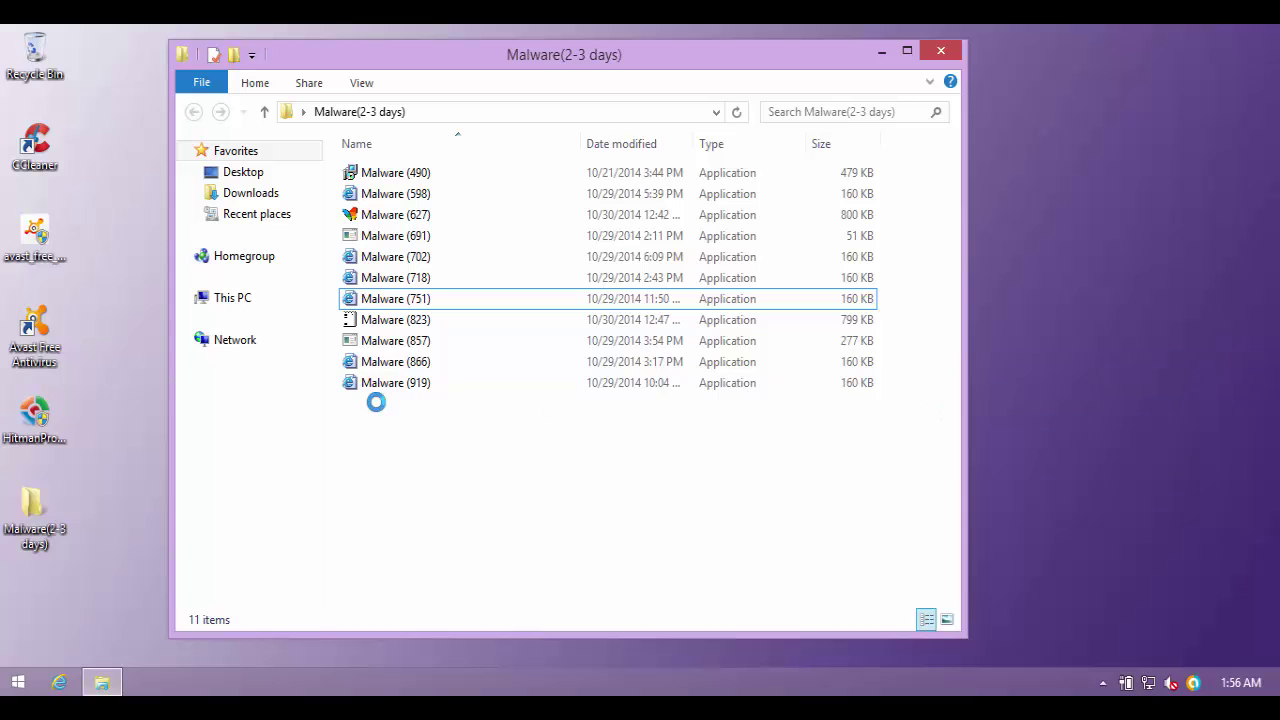
{"action": "double_click", "coordinate": [375, 319]}
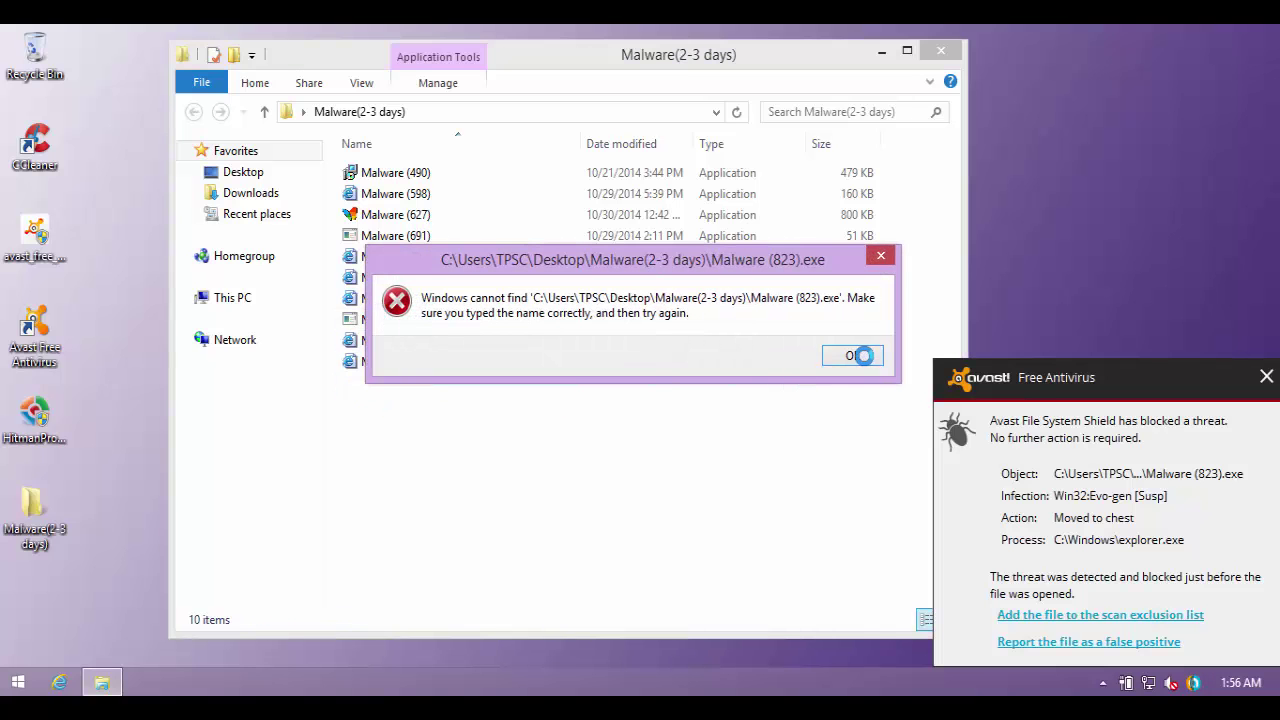
{"action": "left_click", "coordinate": [853, 355]}
{"action": "left_click", "coordinate": [1266, 377]}
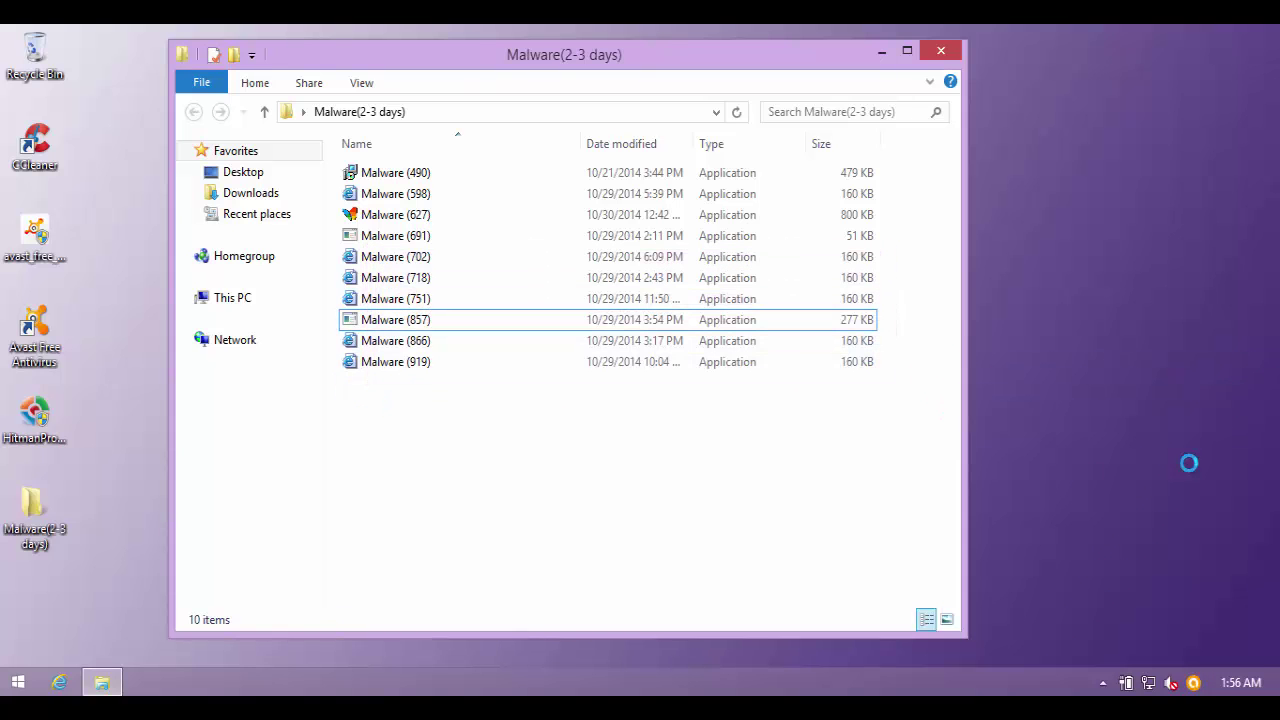
- Run the samples Malware (857) and Malware (919), dismiss the resulting messages and close the Malware(2-3 days) folder window
{"action": "double_click", "coordinate": [414, 319]}
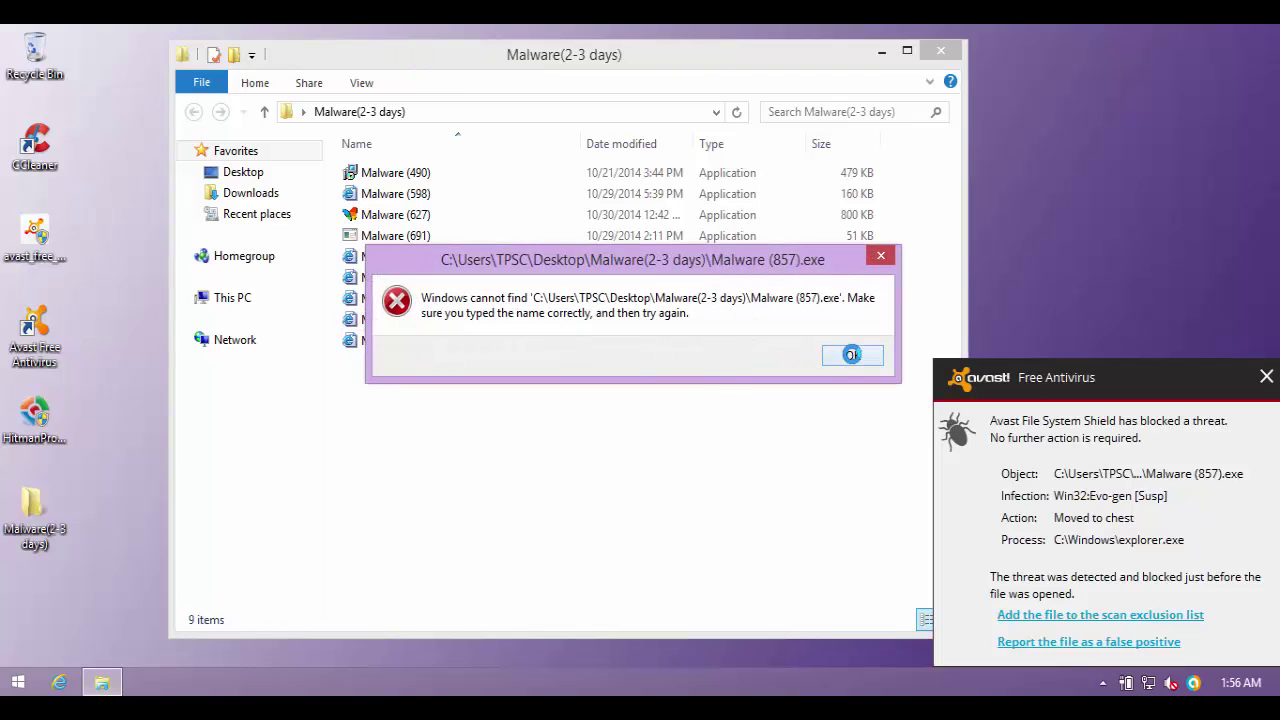
{"action": "left_click", "coordinate": [851, 355]}
{"action": "left_click", "coordinate": [1265, 373]}
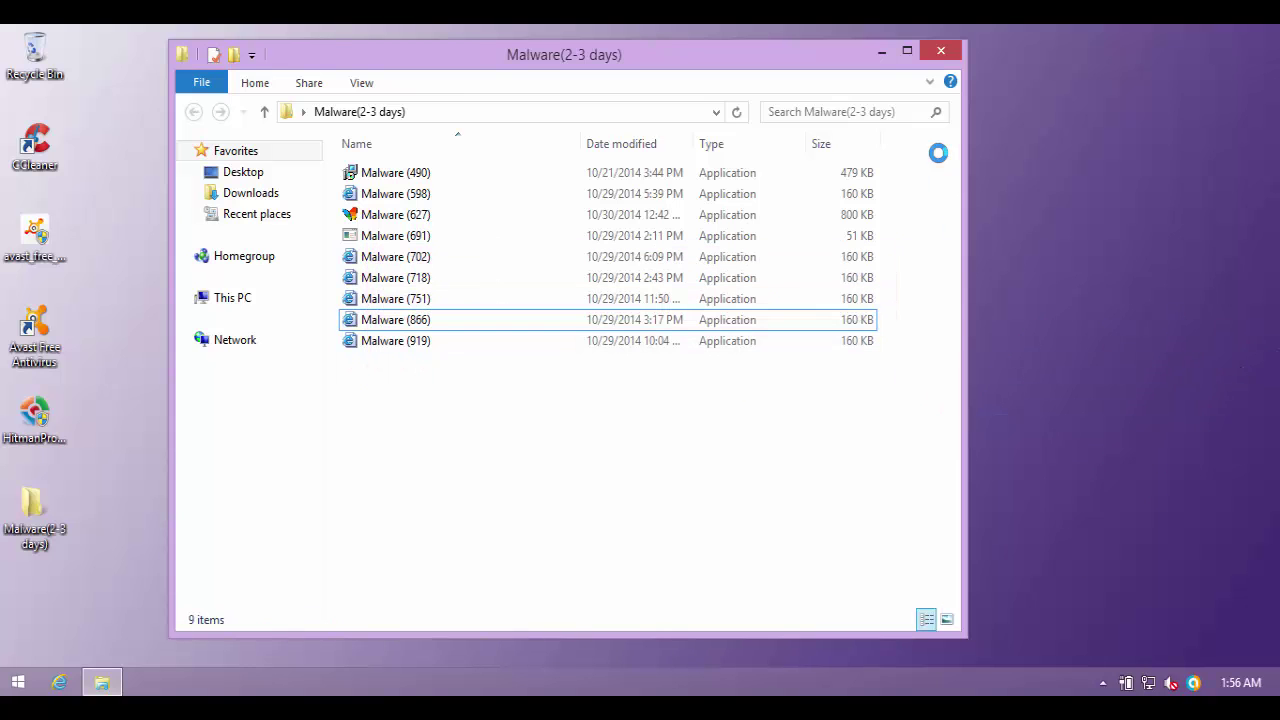
{"action": "left_click", "coordinate": [480, 341]}
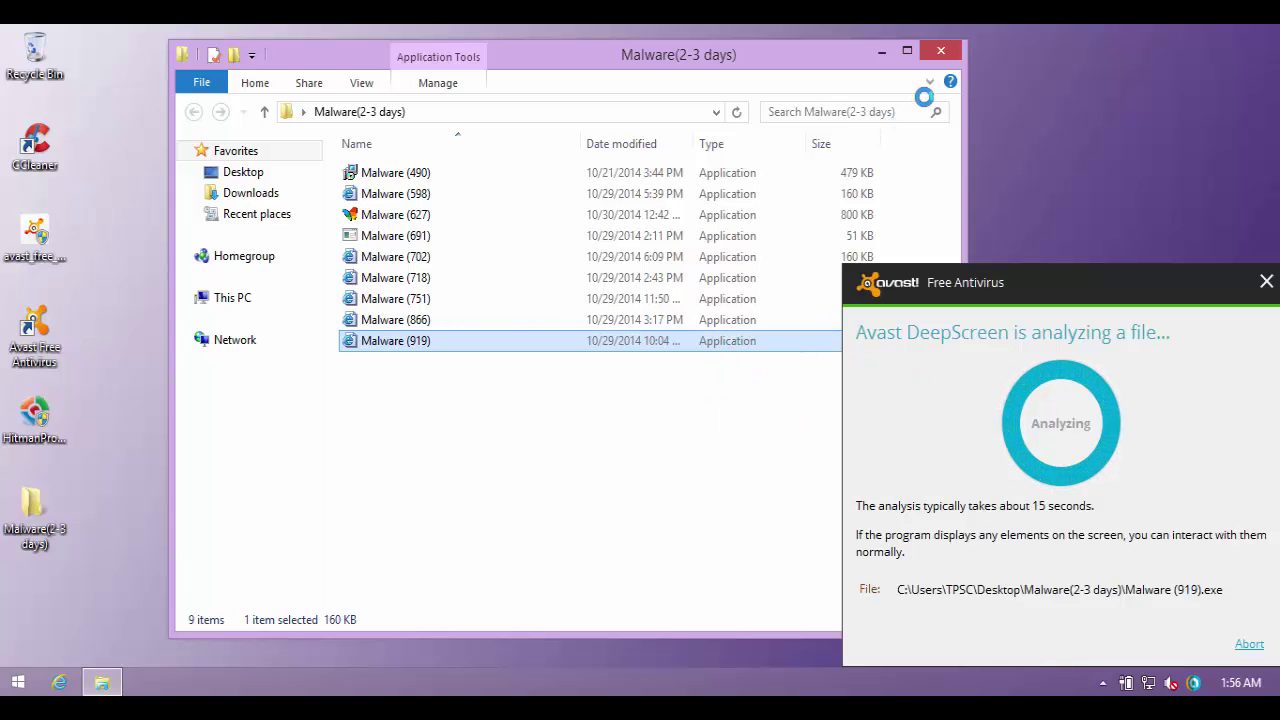
{"action": "left_click", "coordinate": [940, 52]}
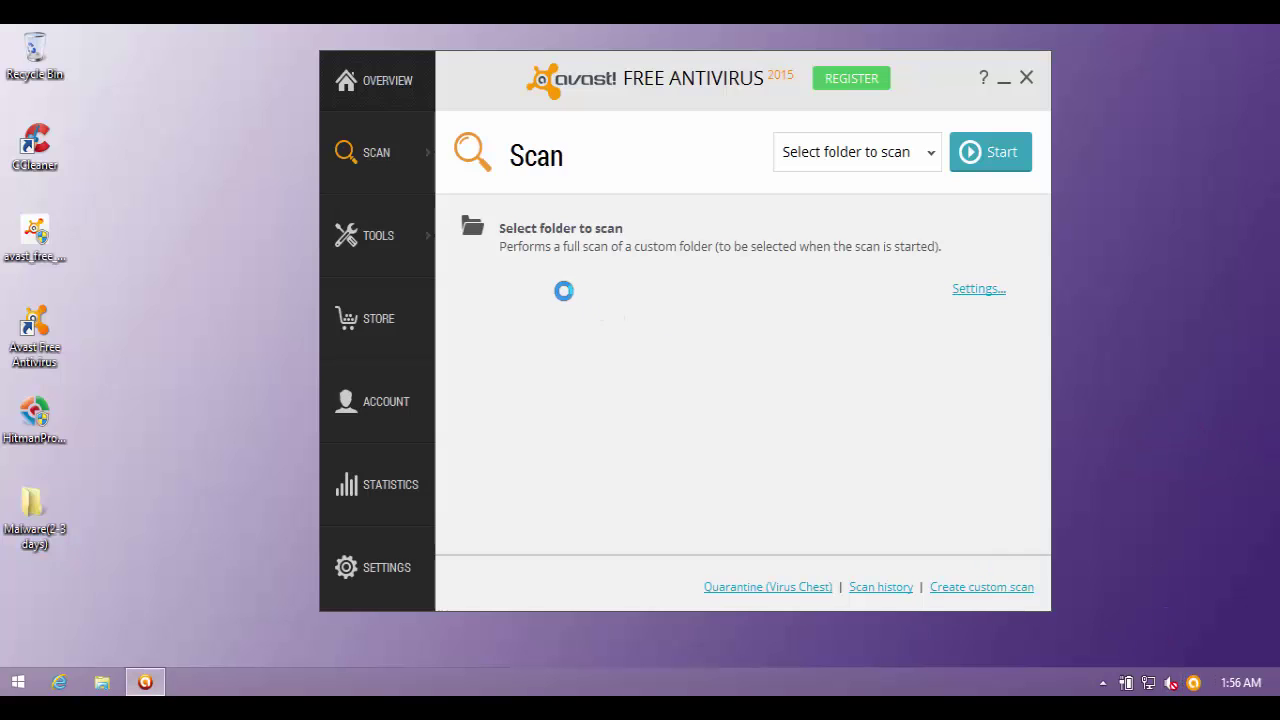
- Check the protection status in the Avast overview and close Avast
{"action": "left_click", "coordinate": [380, 70]}
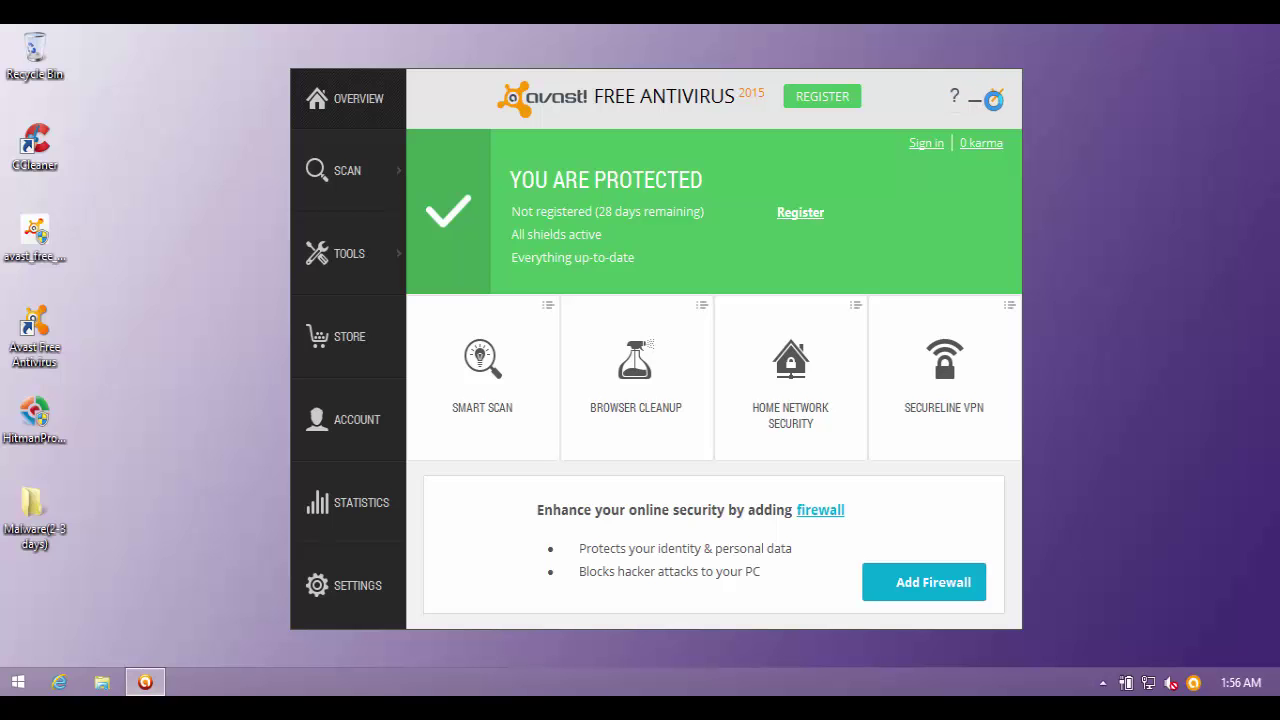
{"action": "left_click", "coordinate": [993, 99]}
- Try to permanently delete the Malware(2-3 days) folder from the desktop
{"action": "double_click", "coordinate": [44, 519]}
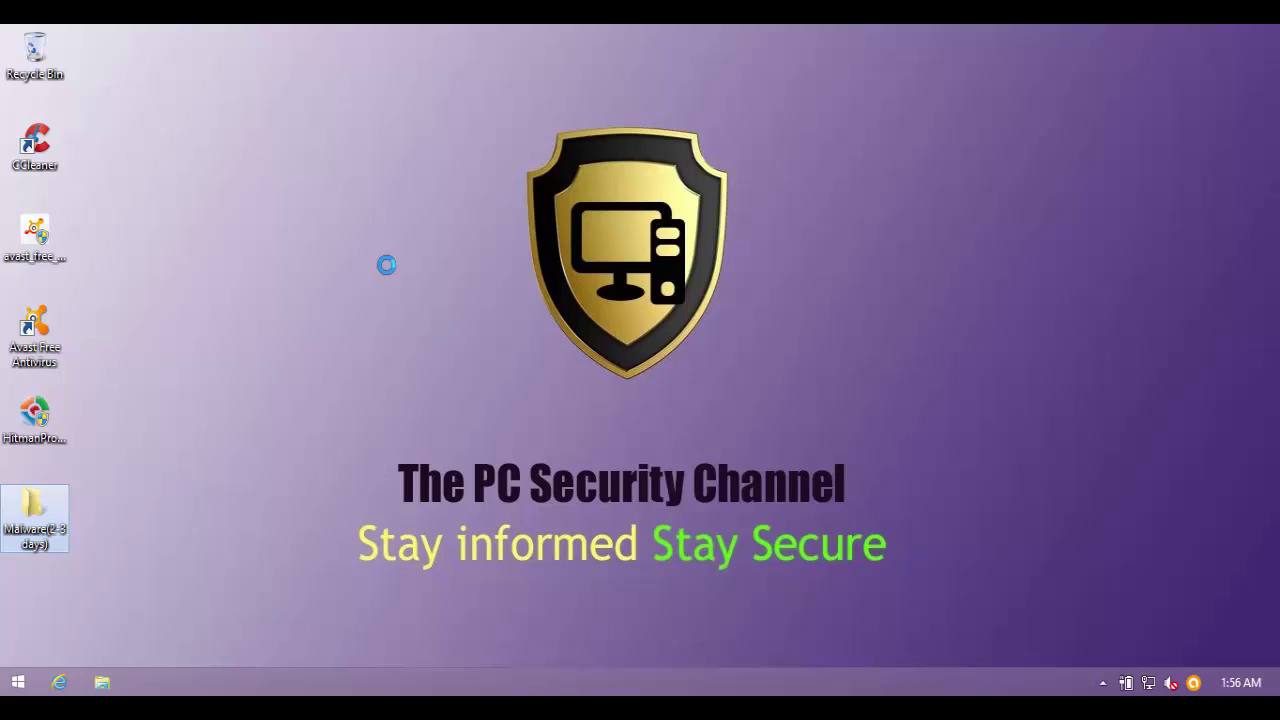
{"action": "key", "text": "shift+Delete"}
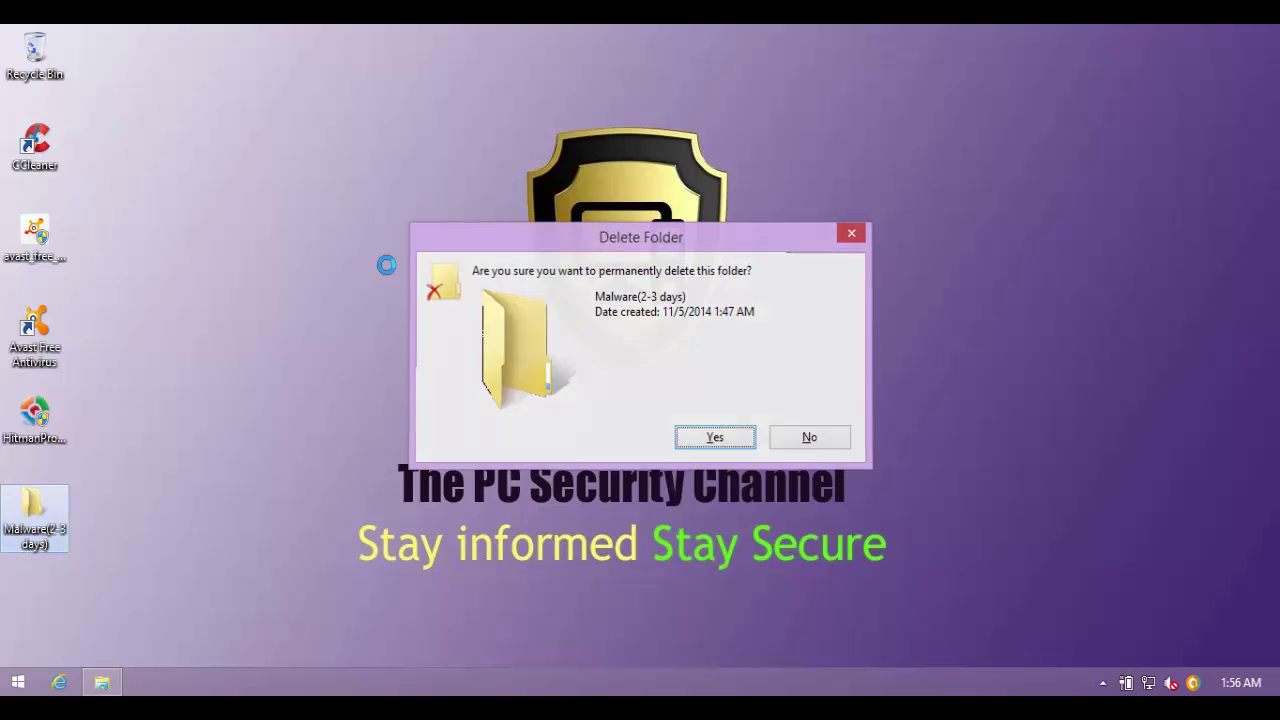
{"action": "key", "text": "Return"}
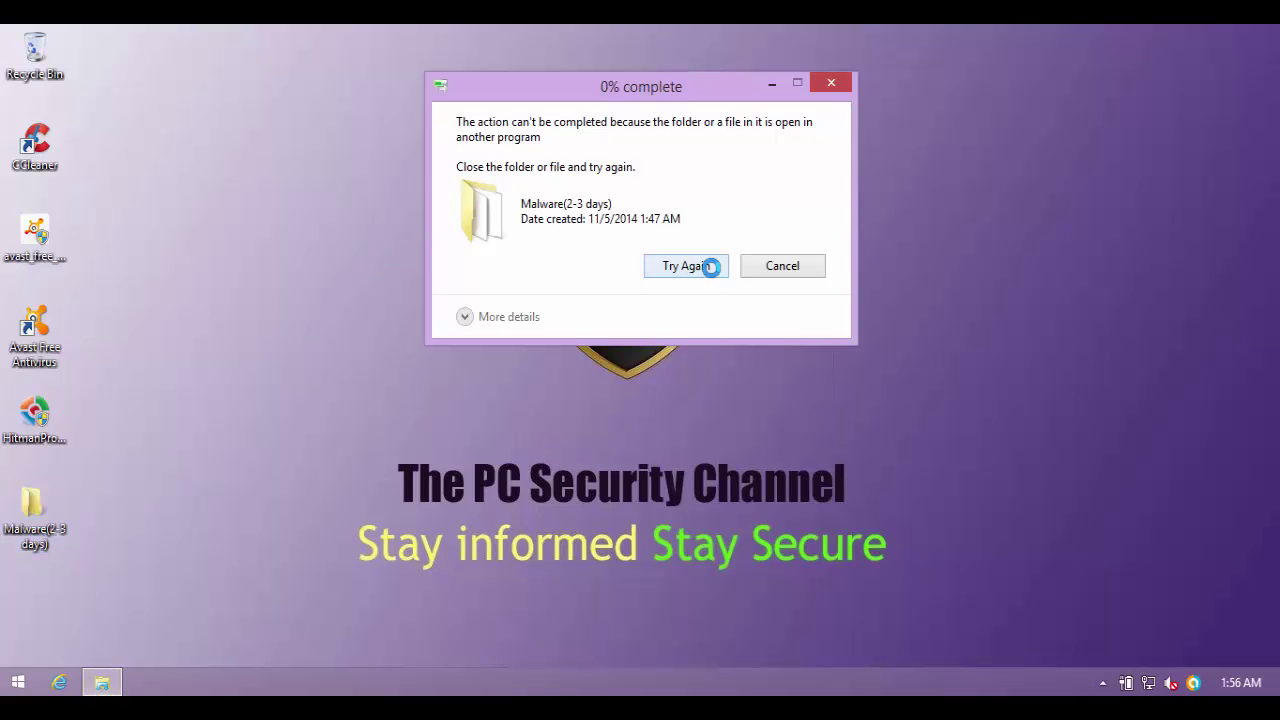
{"action": "left_click", "coordinate": [780, 266]}
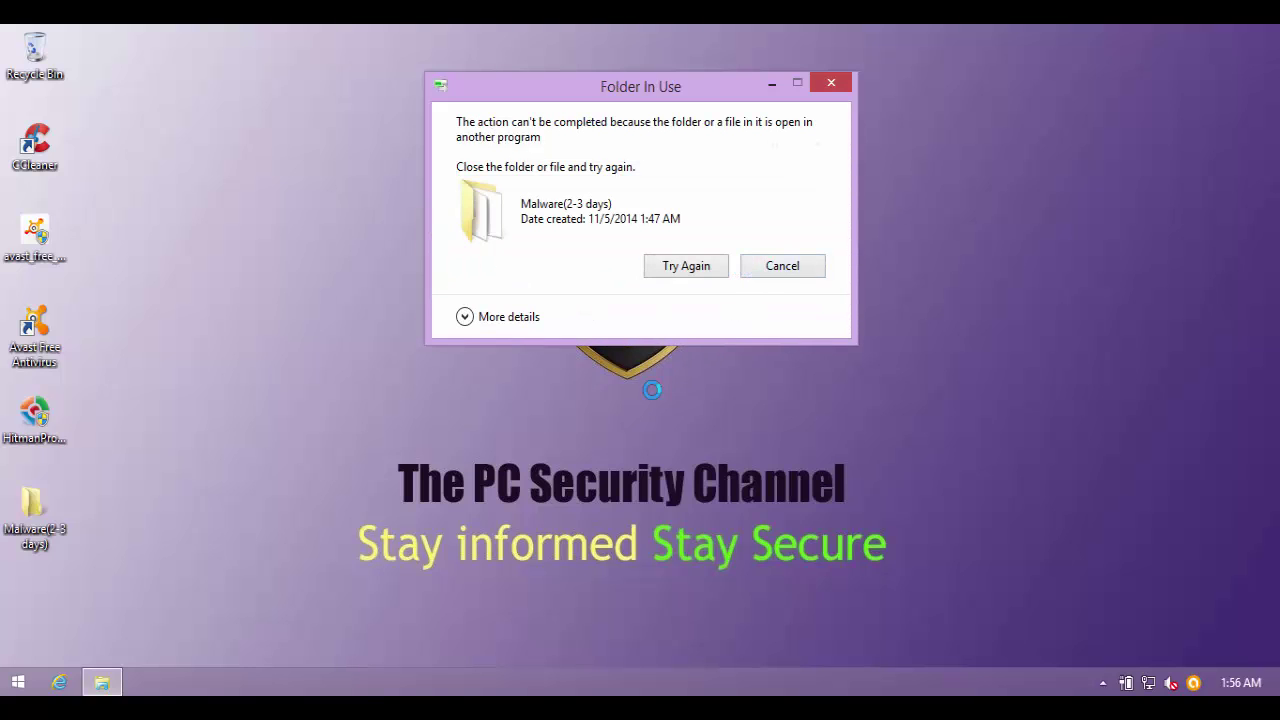
- Open Task Manager and select the background process whose name starts with setup{0F975C67
{"action": "right_click", "coordinate": [324, 670]}
{"action": "left_click", "coordinate": [358, 606]}
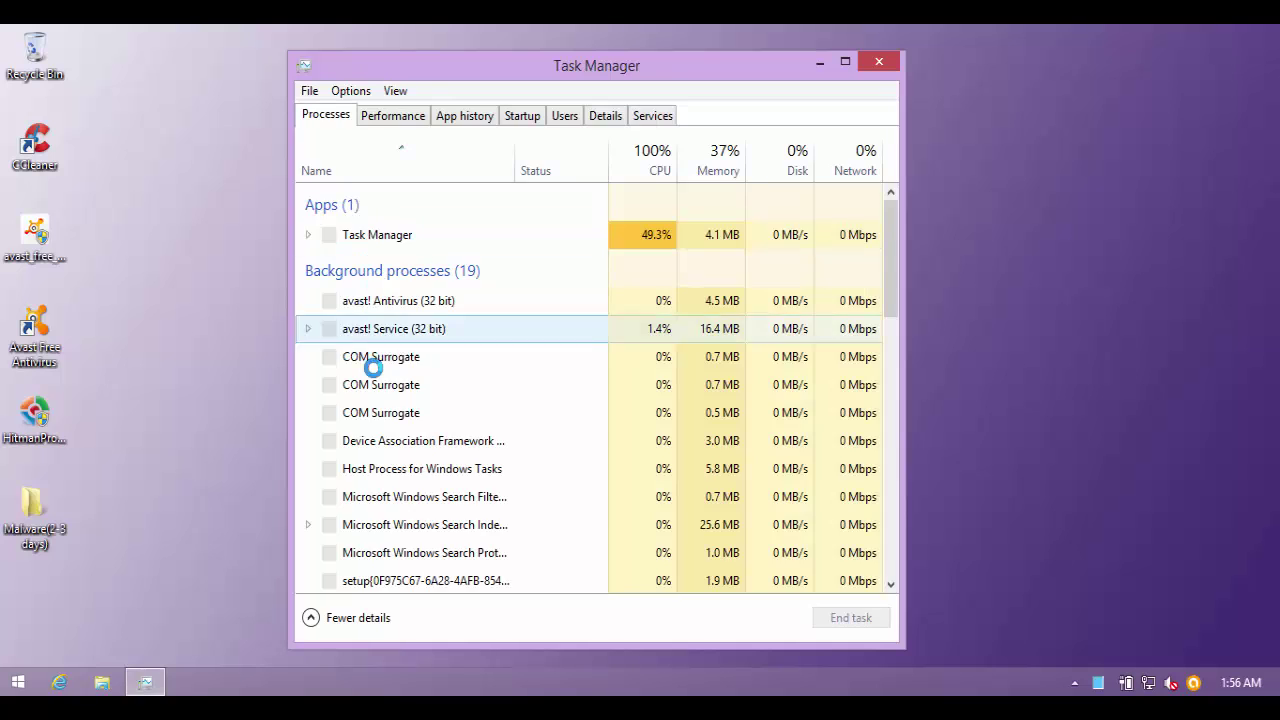
{"action": "scroll", "coordinate": [350, 320], "scroll_direction": "down", "scroll_amount": 4}
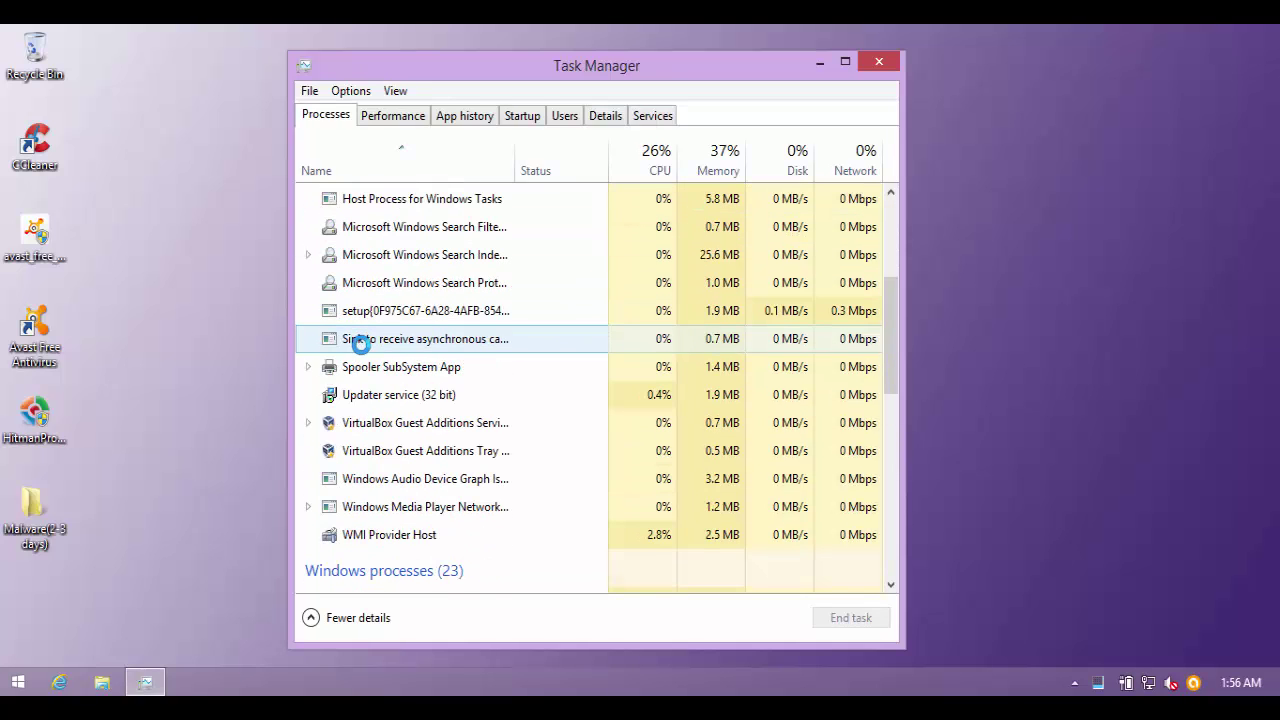
{"action": "left_click", "coordinate": [370, 313]}
{"action": "scroll", "coordinate": [515, 348], "scroll_direction": "down", "scroll_amount": 1}
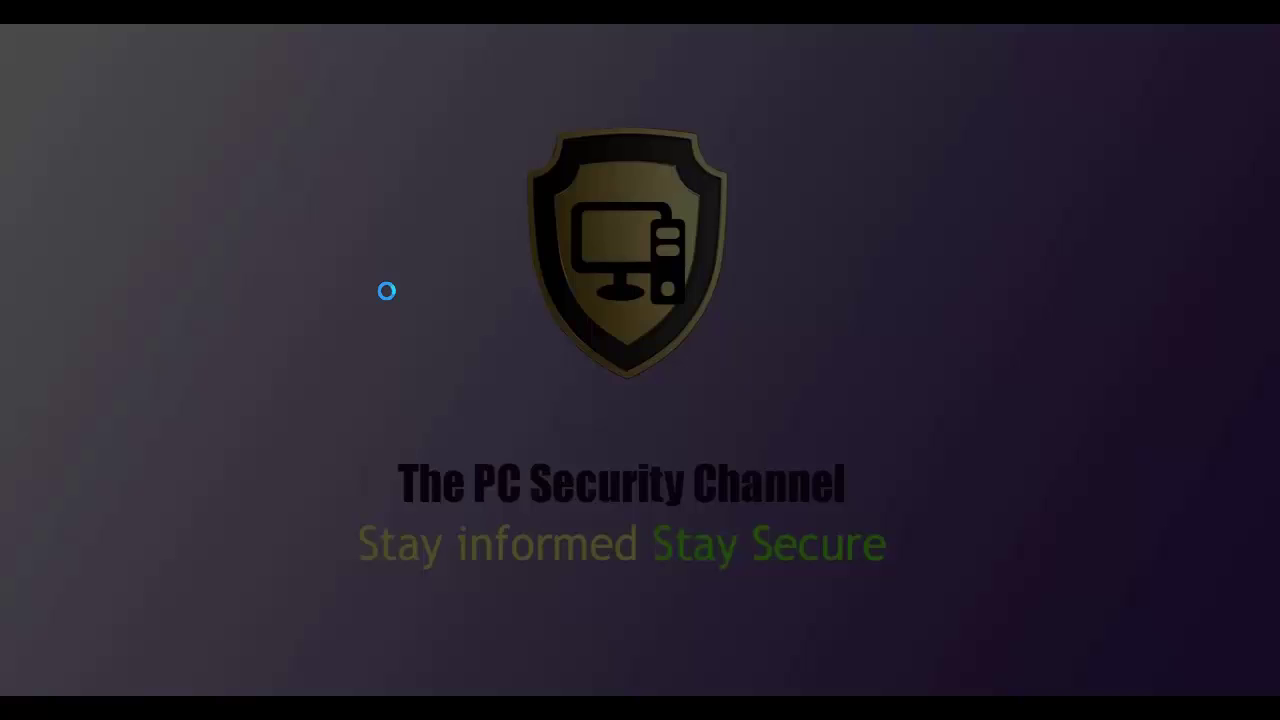
{"action": "left_click", "coordinate": [709, 390]}
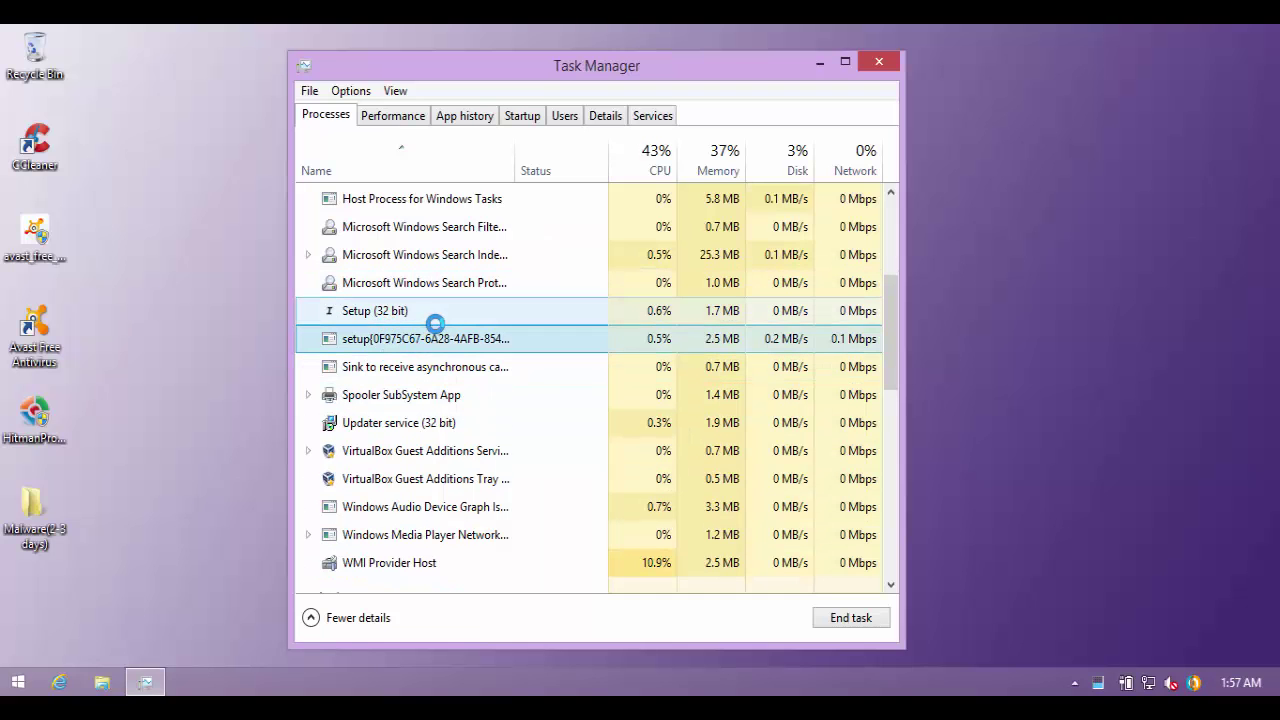
- Select the Setup (32 bit) process and look through the other background processes
{"action": "left_click", "coordinate": [410, 314]}
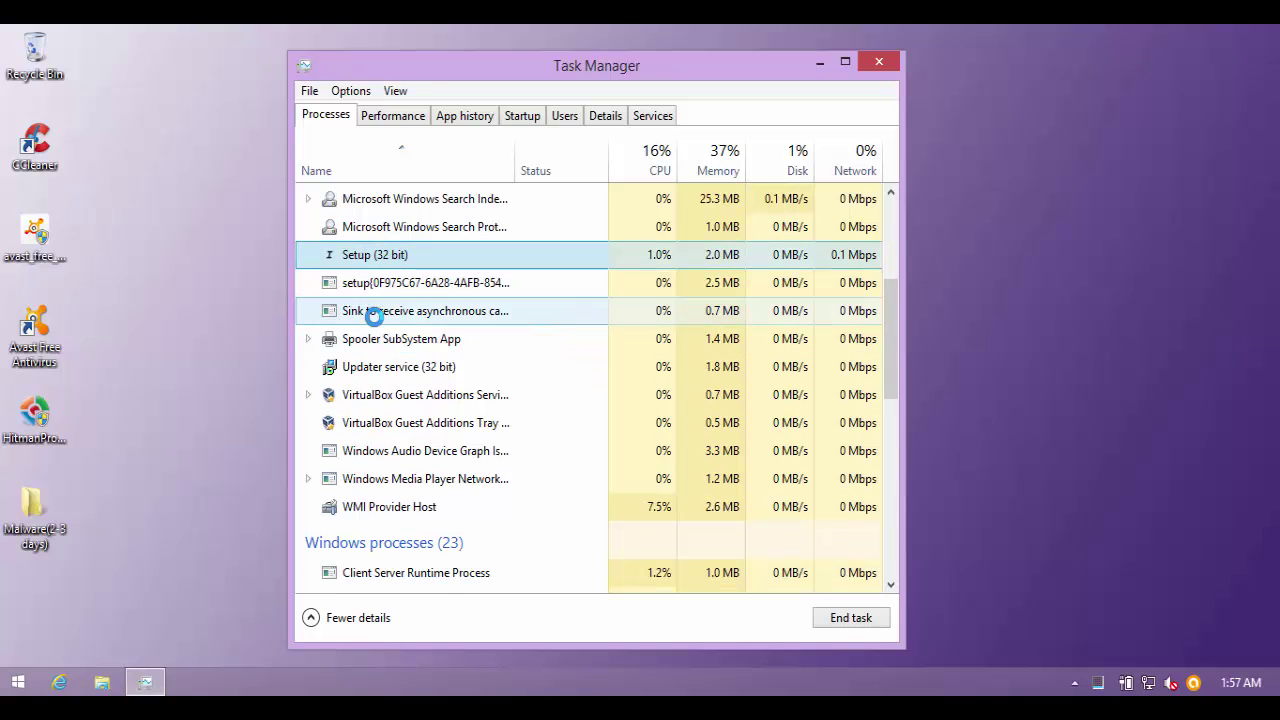
{"action": "scroll", "coordinate": [371, 309], "scroll_direction": "down", "scroll_amount": 2}
{"action": "scroll", "coordinate": [387, 311], "scroll_direction": "up", "scroll_amount": 2}
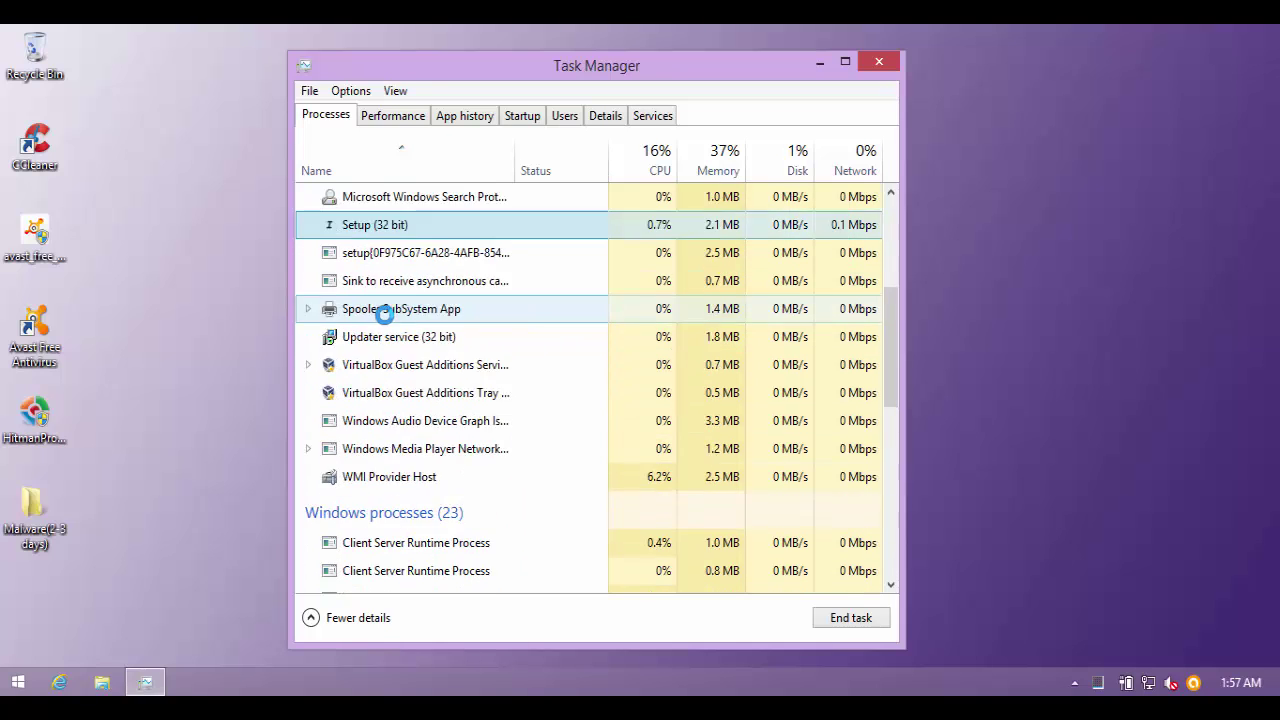
{"action": "scroll", "coordinate": [360, 303], "scroll_direction": "up", "scroll_amount": 3}
{"action": "scroll", "coordinate": [348, 300], "scroll_direction": "down", "scroll_amount": 2}
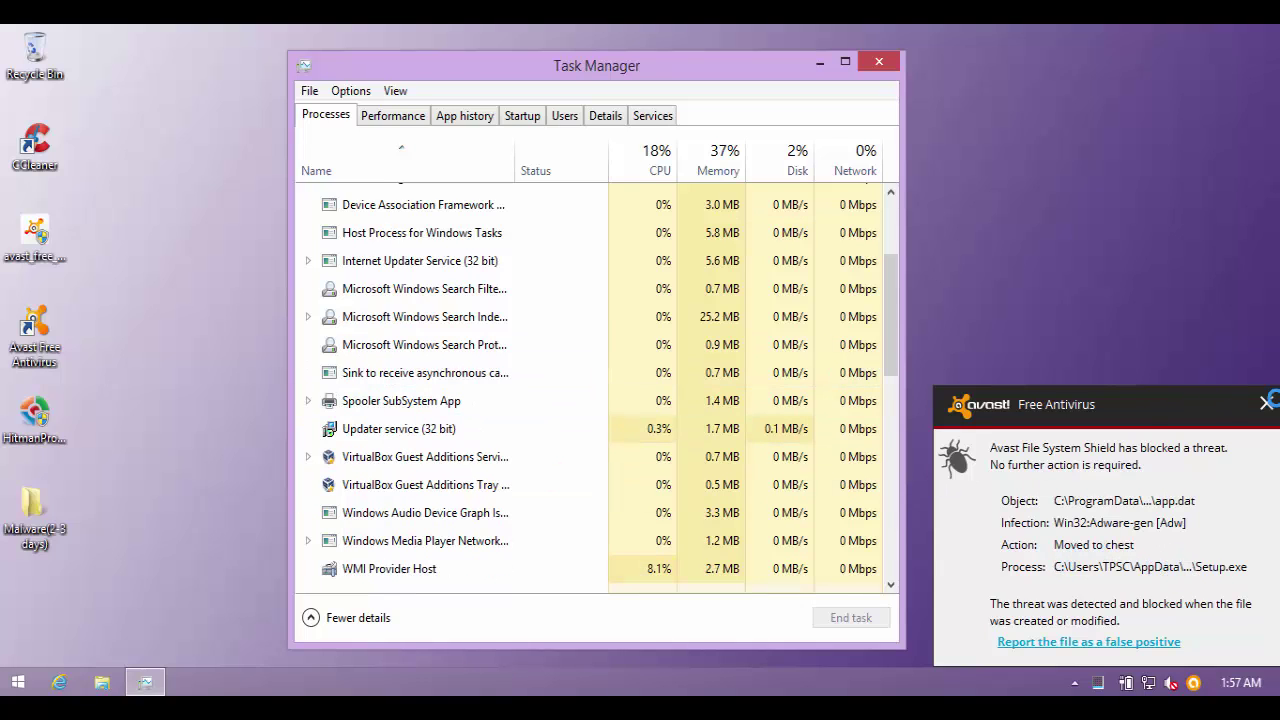
- Dismiss the Avast threat notification, select the Updater service (32 bit) process and close Task Manager
{"action": "left_click", "coordinate": [1266, 403]}
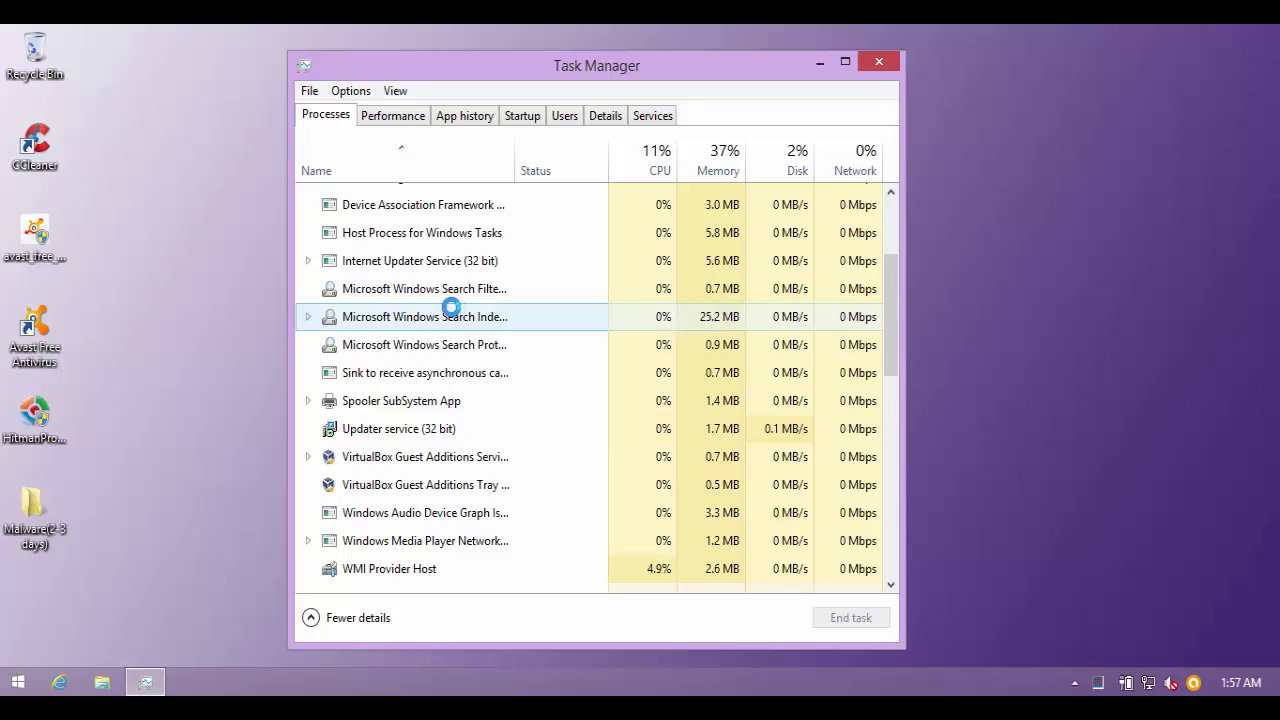
{"action": "left_click", "coordinate": [430, 428]}
{"action": "left_click", "coordinate": [890, 62]}
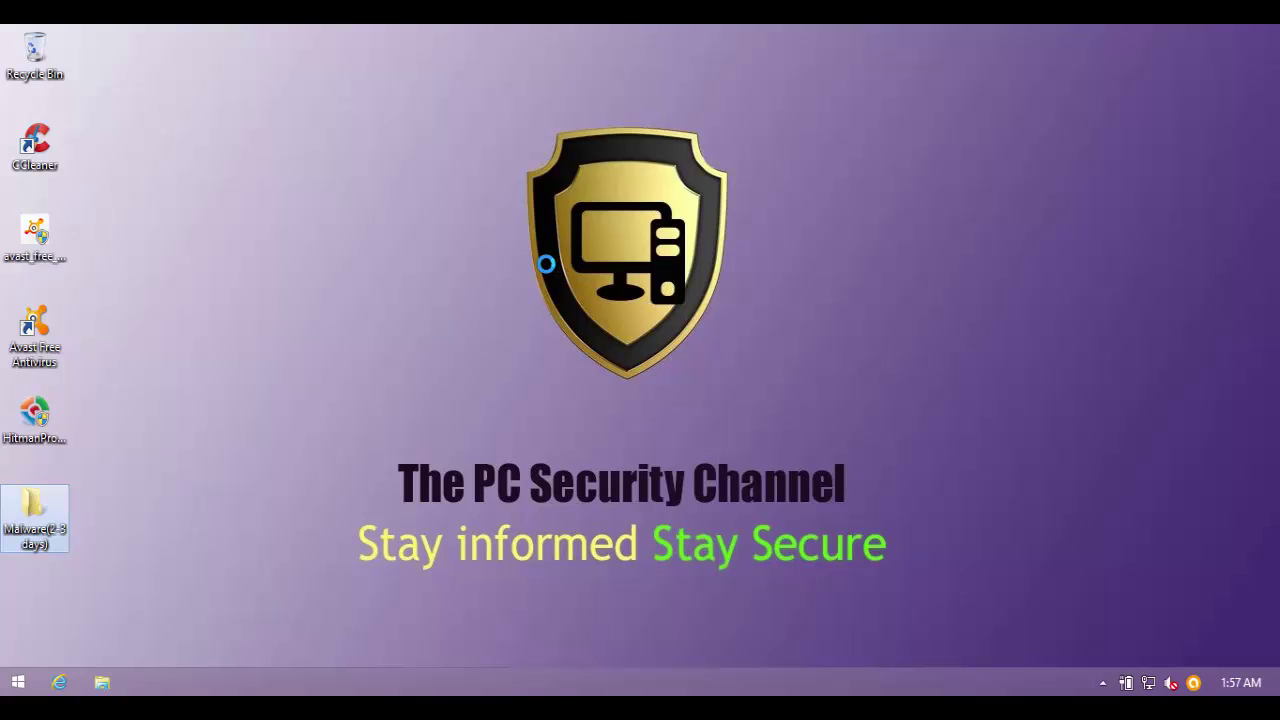
{"action": "right_click", "coordinate": [579, 672]}
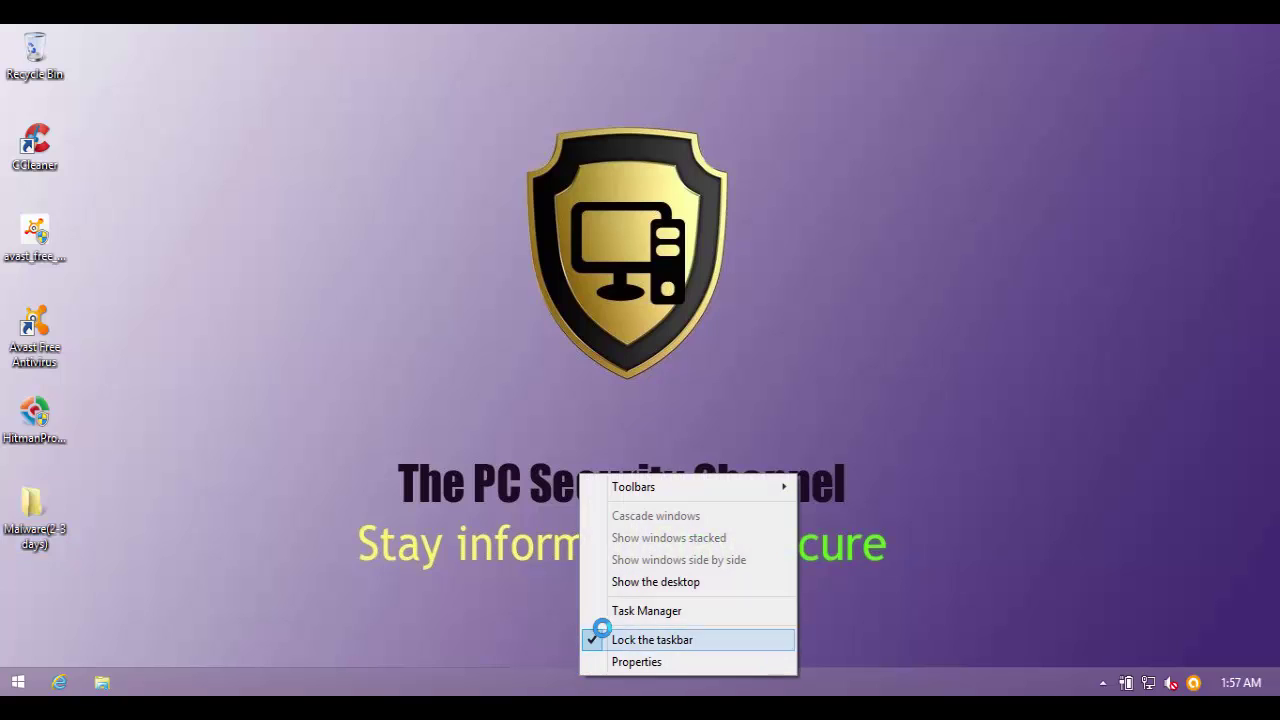
{"action": "left_click", "coordinate": [453, 572]}
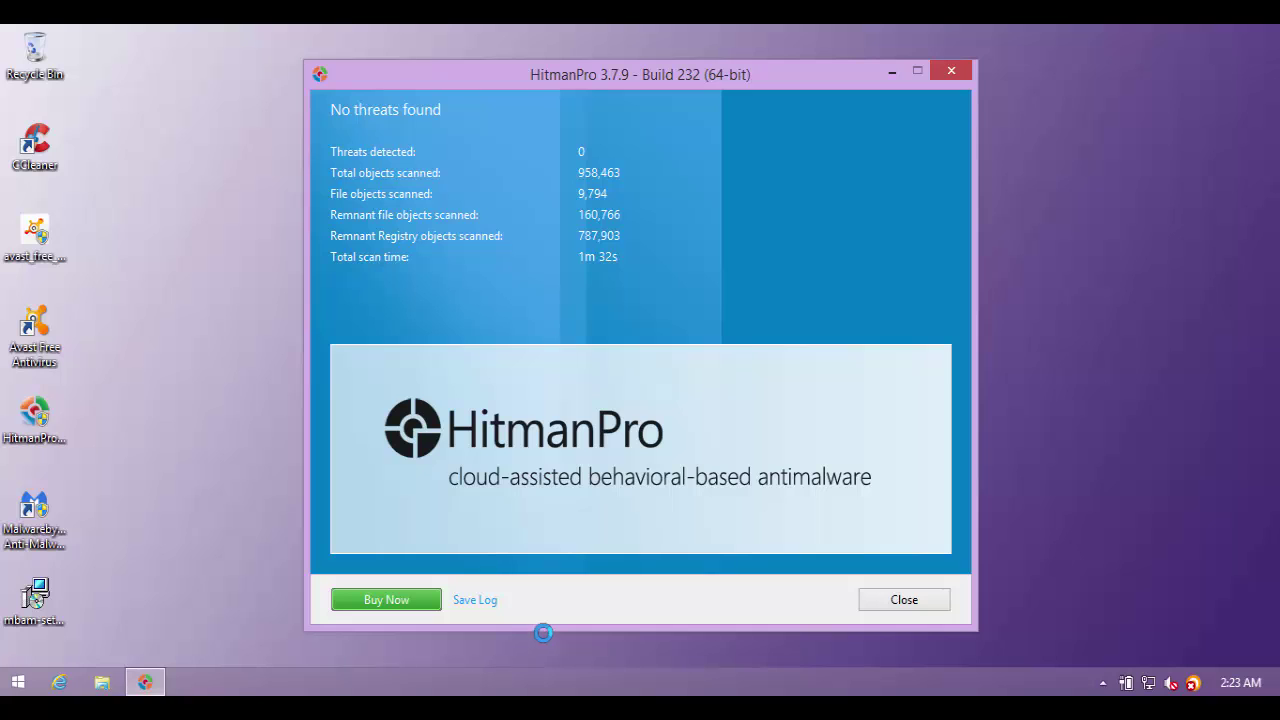
- Close the HitmanPro results and bring up the scan results in Malwarebytes Anti-Malware
{"action": "left_click", "coordinate": [876, 600]}
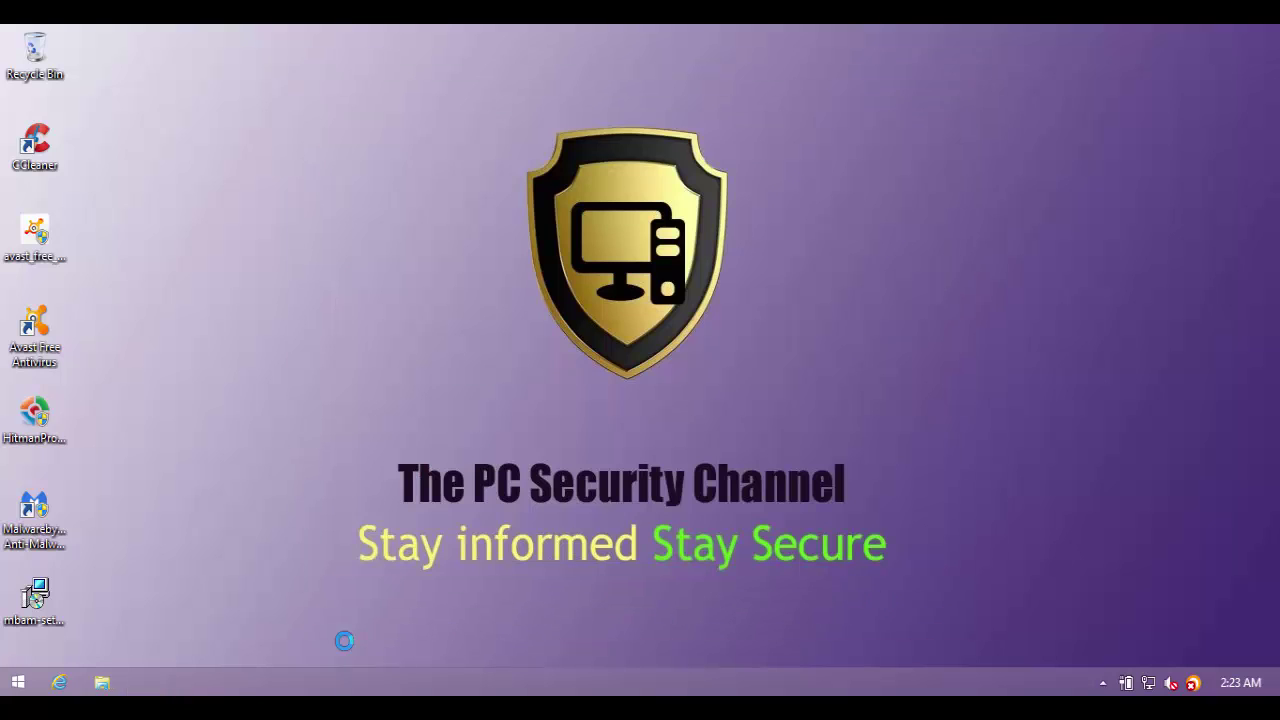
{"action": "left_click", "coordinate": [1102, 682]}
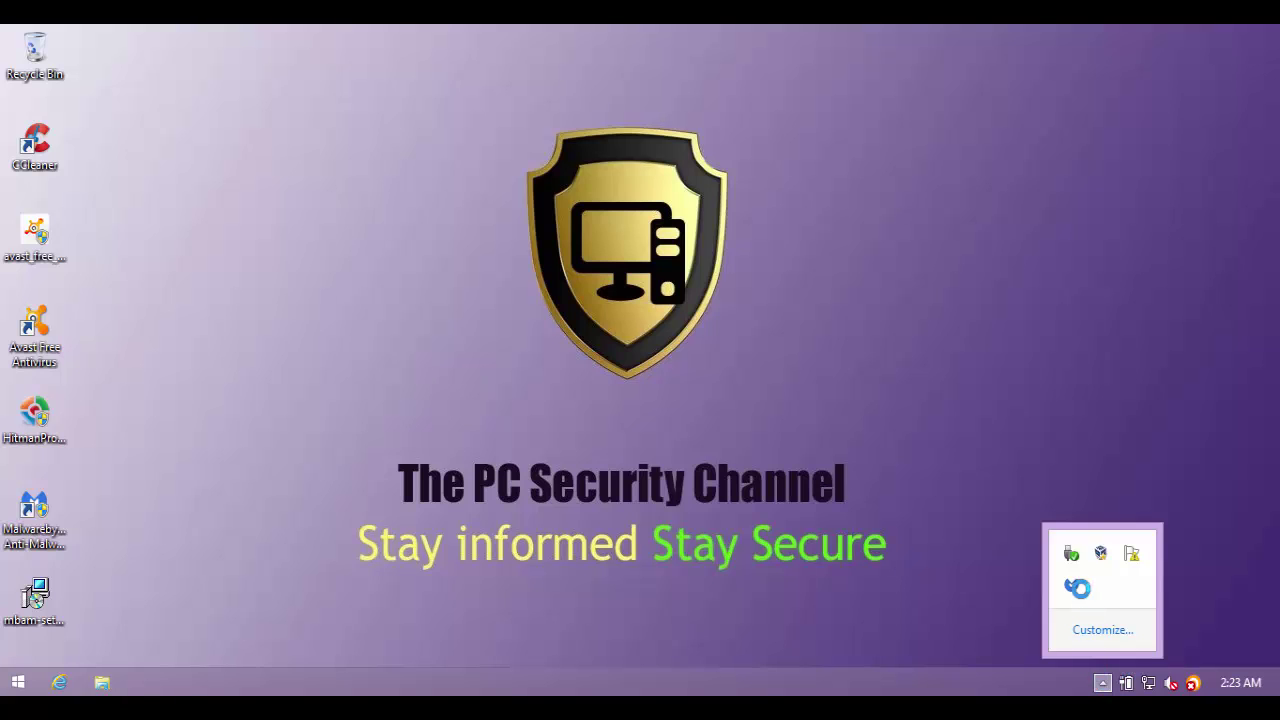
{"action": "left_click", "coordinate": [1071, 585]}
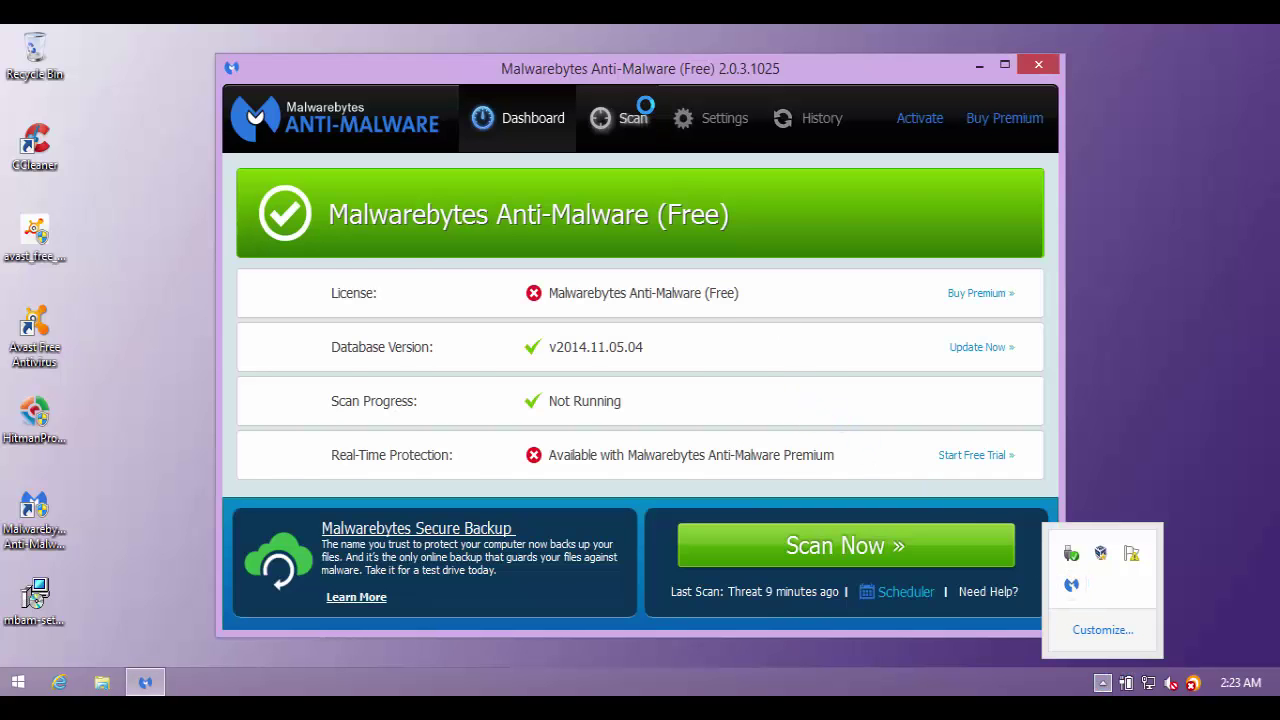
{"action": "left_click", "coordinate": [614, 117]}
{"action": "left_click", "coordinate": [1097, 677]}
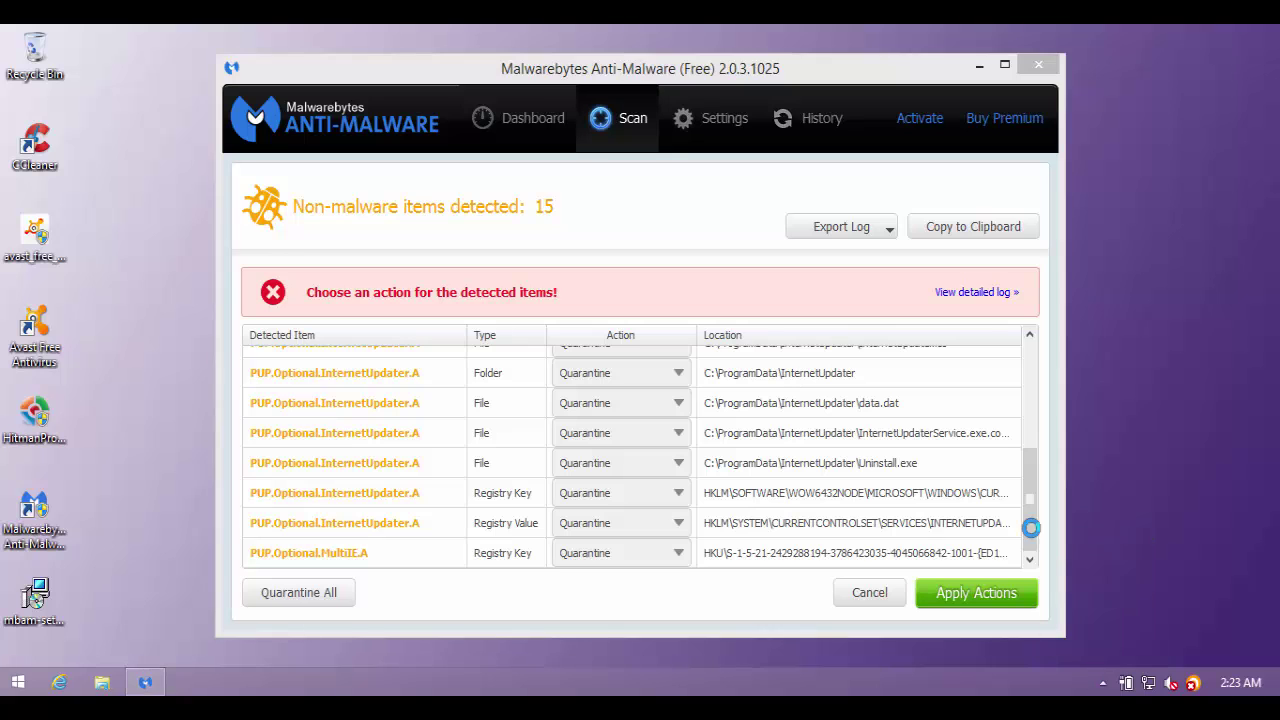
- Look through the whole list of detected items and their locations in the Malwarebytes scan results
{"action": "mouse_move", "coordinate": [1030, 497]}
{"action": "left_mouse_down"}
{"action": "mouse_move", "coordinate": [1034, 380]}
{"action": "mouse_move", "coordinate": [1030, 490]}
{"action": "left_mouse_up"}
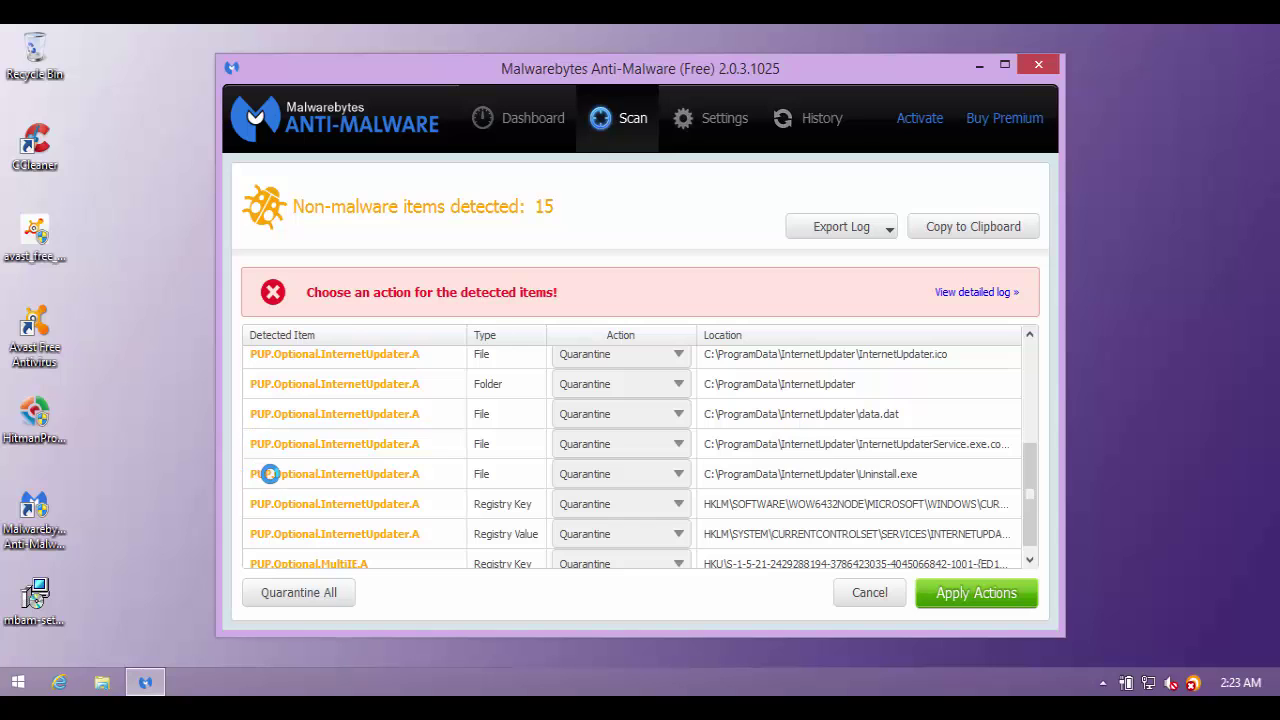
{"action": "left_click_drag", "start_coordinate": [1030, 508], "coordinate": [1031, 554]}
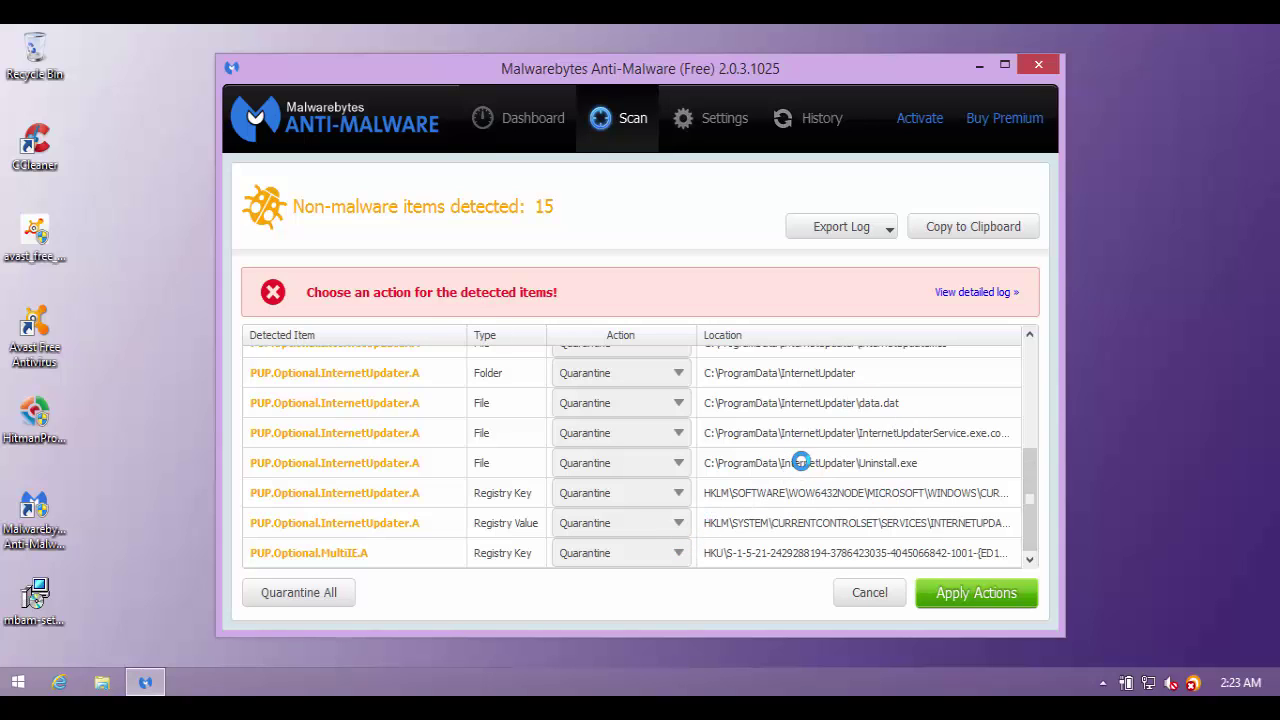
{"action": "left_click", "coordinate": [1021, 402]}
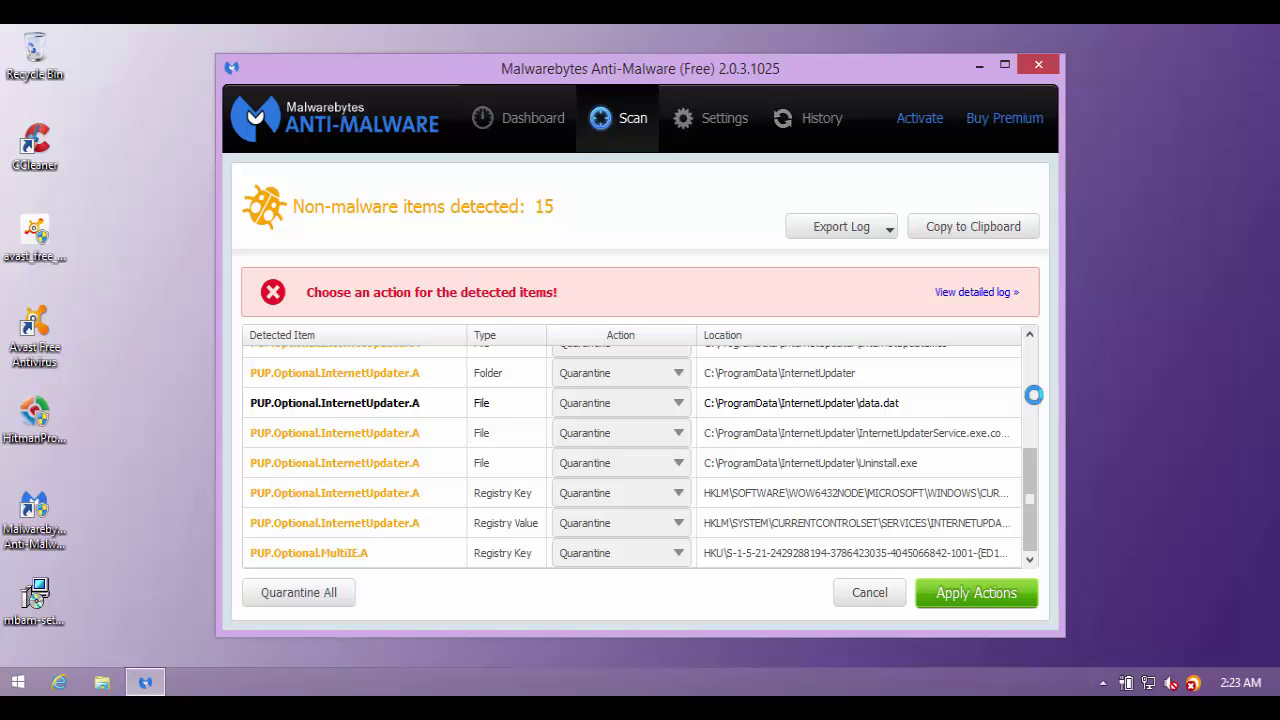
{"action": "left_click", "coordinate": [1033, 395]}
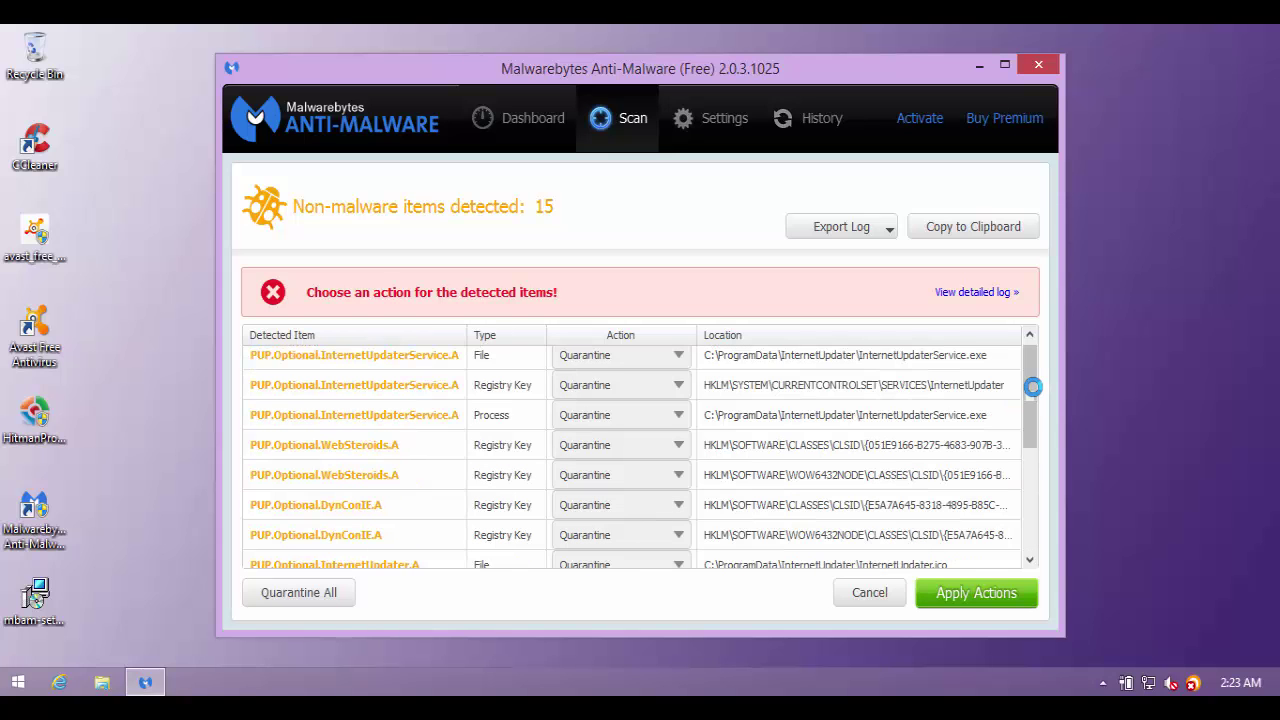
- Check the background processes in Task Manager for leftover unwanted services and close Task Manager
{"action": "right_click", "coordinate": [400, 670]}
{"action": "left_click", "coordinate": [430, 617]}
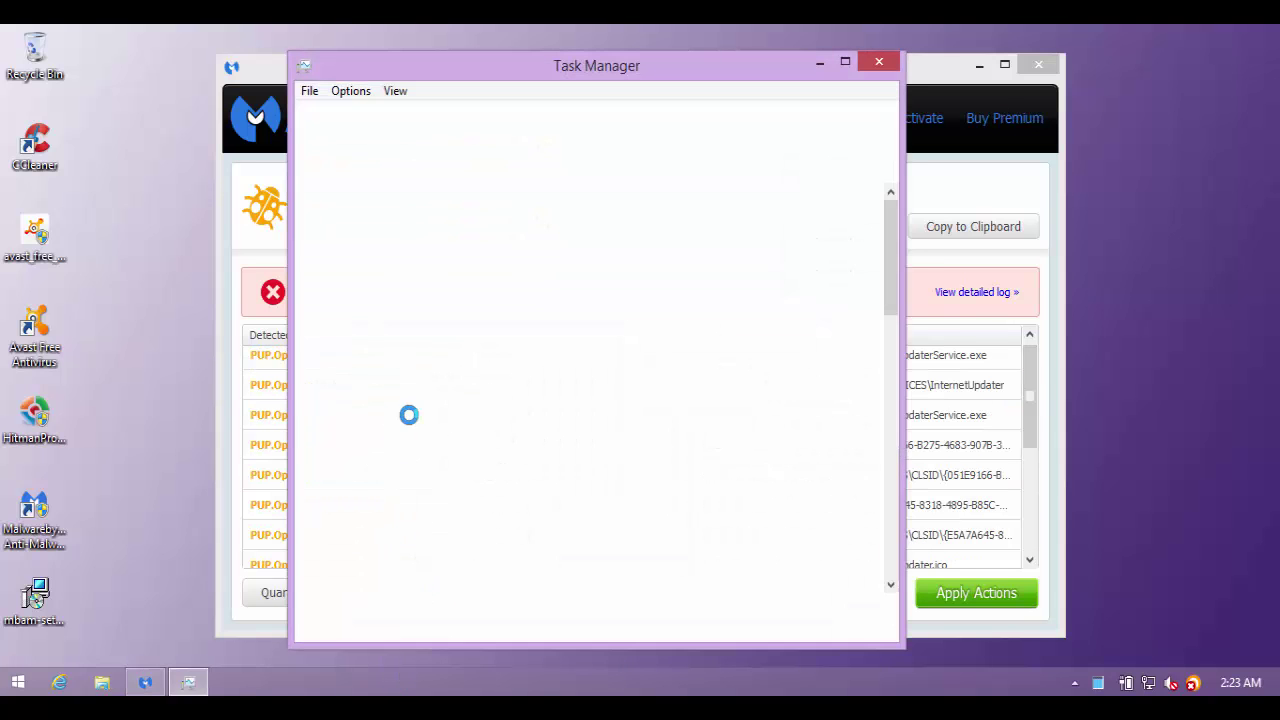
{"action": "scroll", "coordinate": [400, 449], "scroll_direction": "down", "scroll_amount": 2}
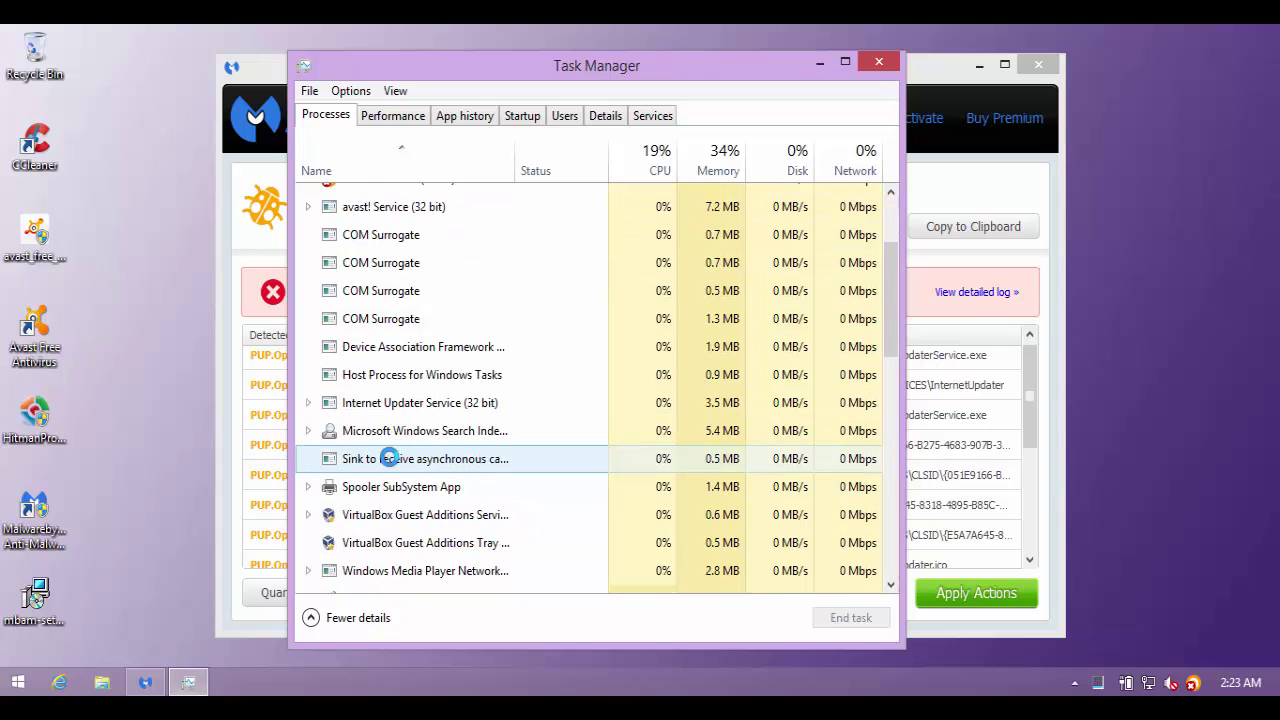
{"action": "scroll", "coordinate": [710, 290], "scroll_direction": "up", "scroll_amount": 1}
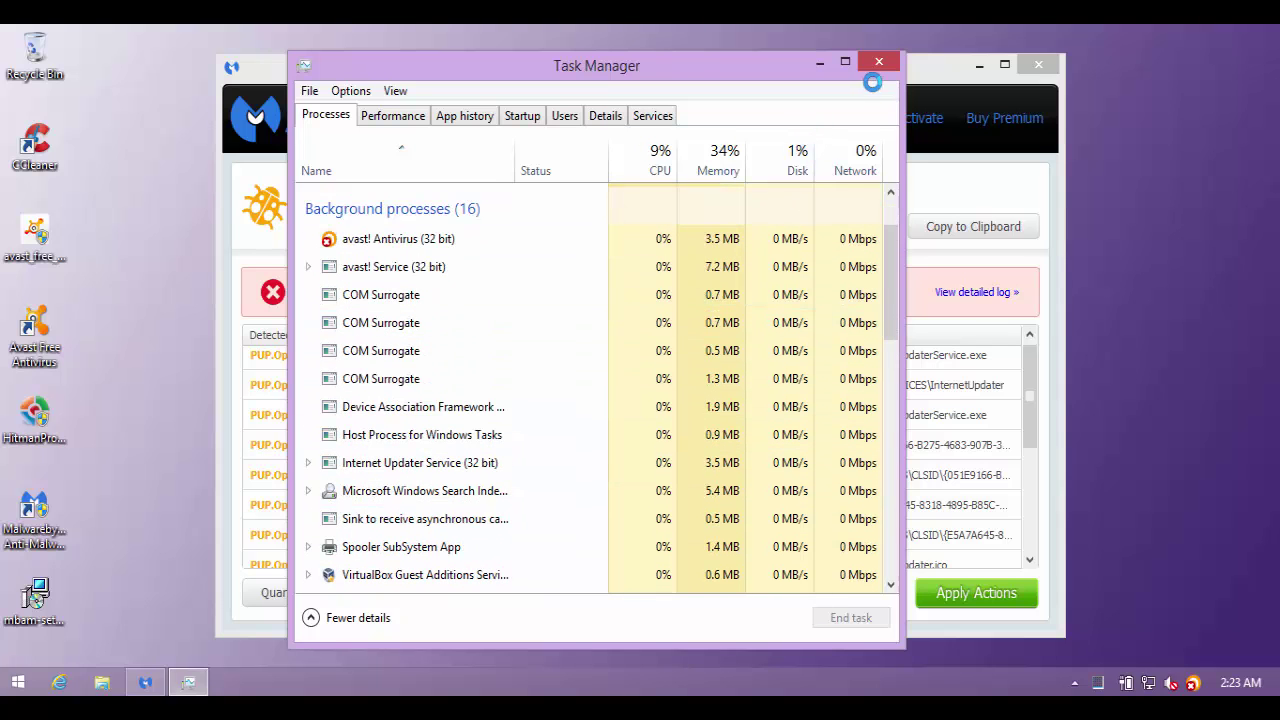
{"action": "left_click", "coordinate": [868, 66]}
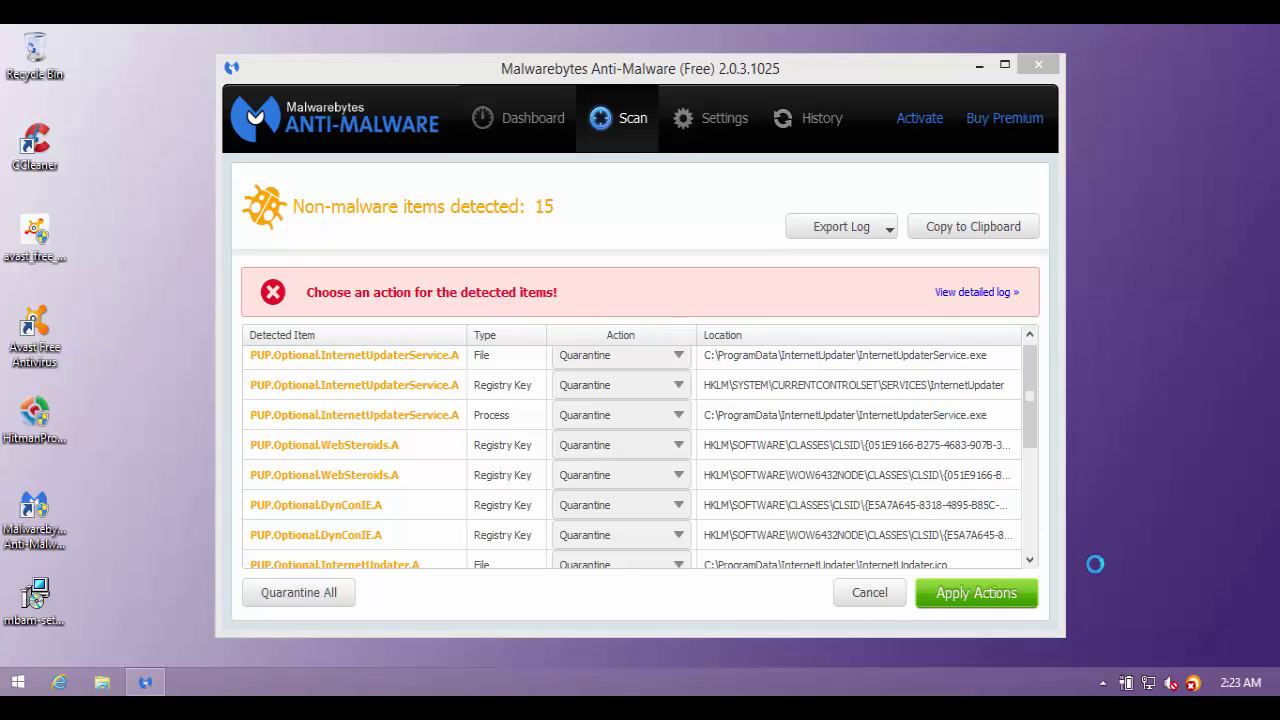
- Enable all of the disabled Avast shields
{"action": "right_click", "coordinate": [1193, 683]}
{"action": "mouse_move", "coordinate": [1091, 544]}
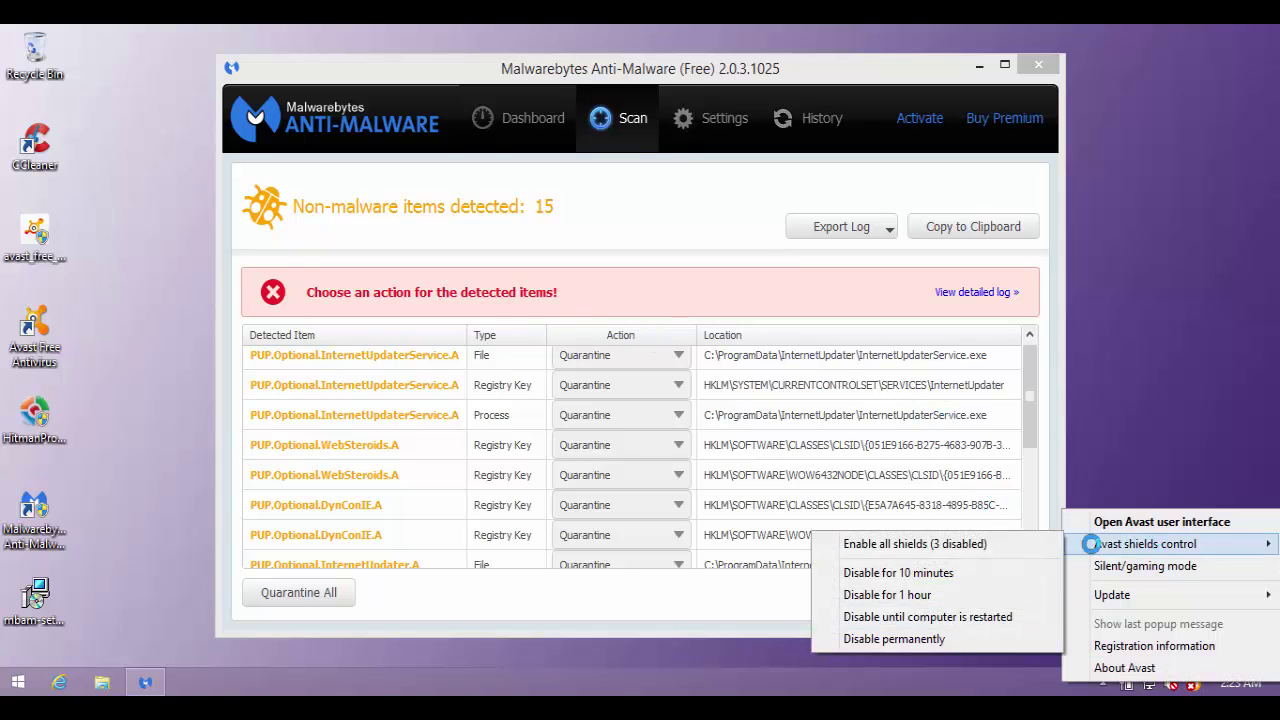
{"action": "left_click", "coordinate": [986, 543]}
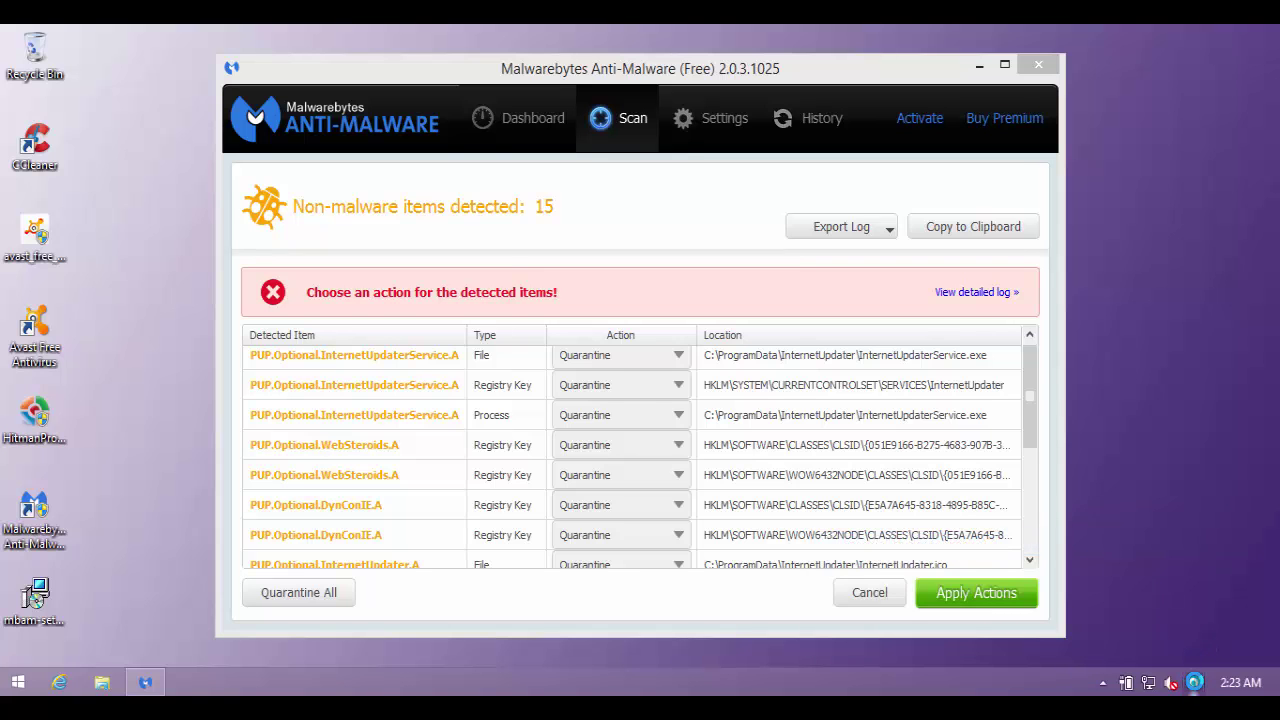
- Open the Avast user interface and dismiss the Malwarebytes scan results window behind it
{"action": "left_click", "coordinate": [1193, 683]}
{"action": "mouse_move", "coordinate": [340, 165]}
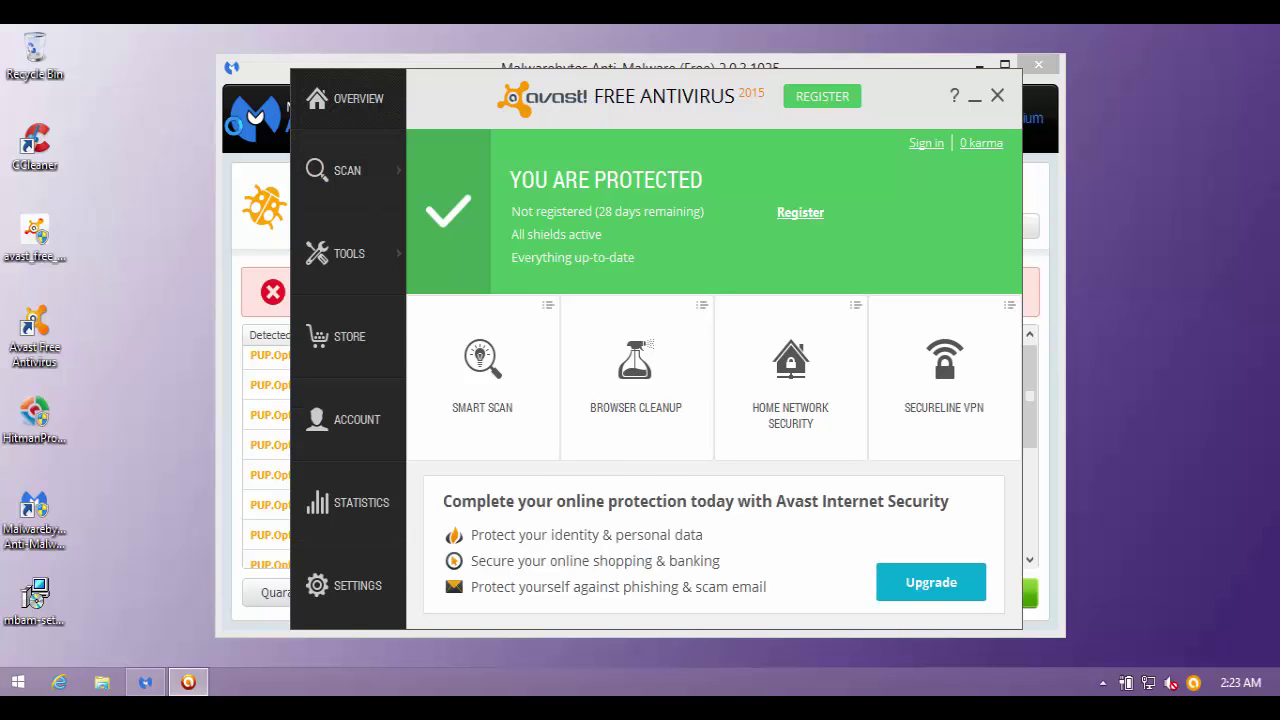
{"action": "left_click", "coordinate": [264, 129]}
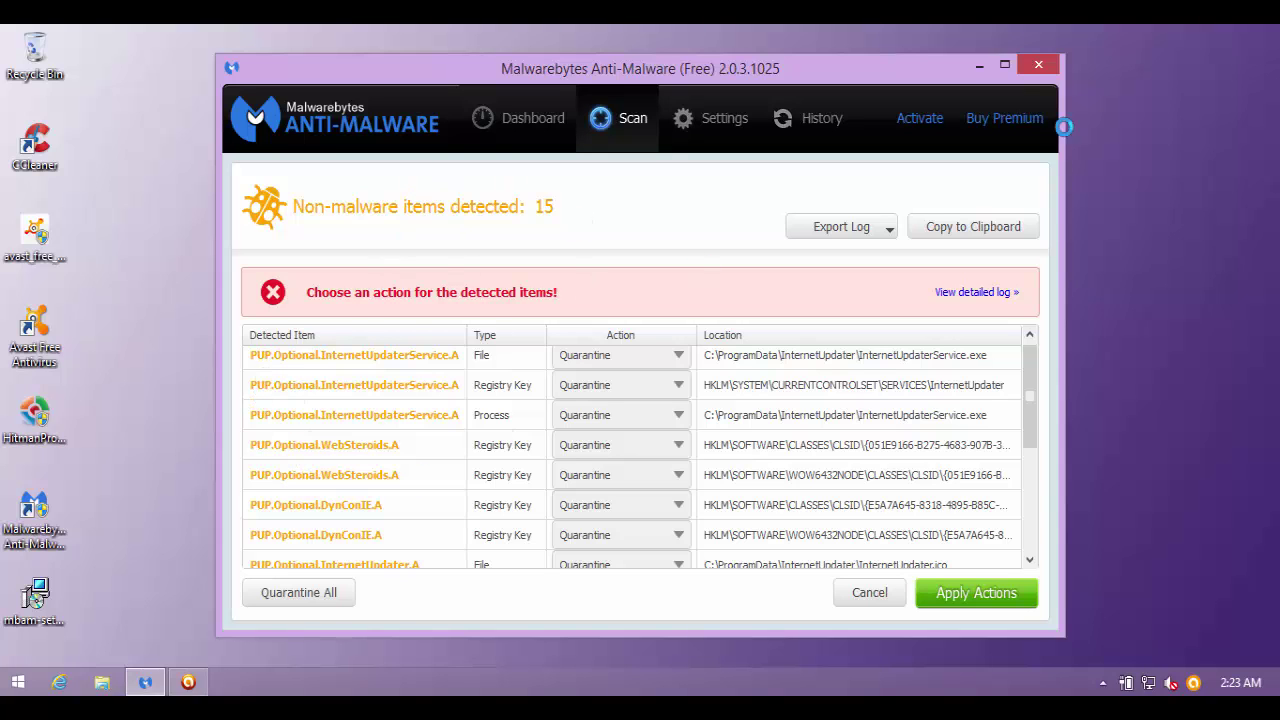
{"action": "left_click", "coordinate": [976, 66]}
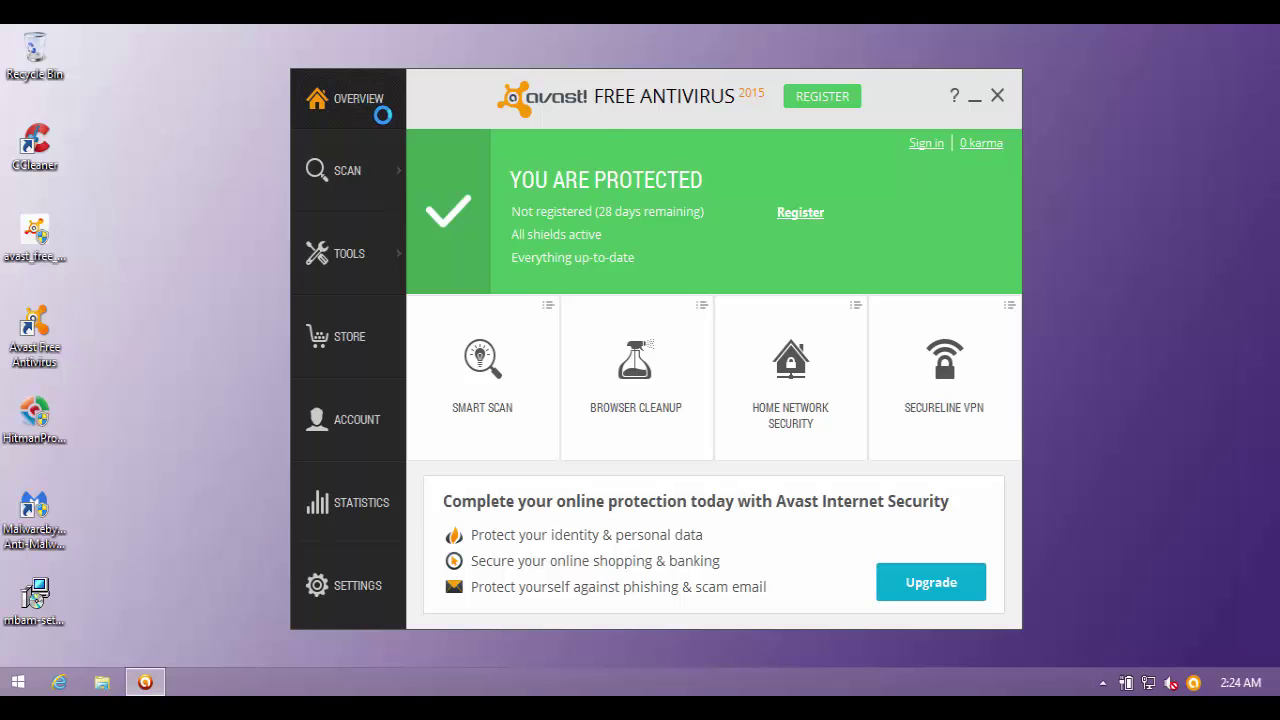
{"action": "mouse_move", "coordinate": [358, 214]}
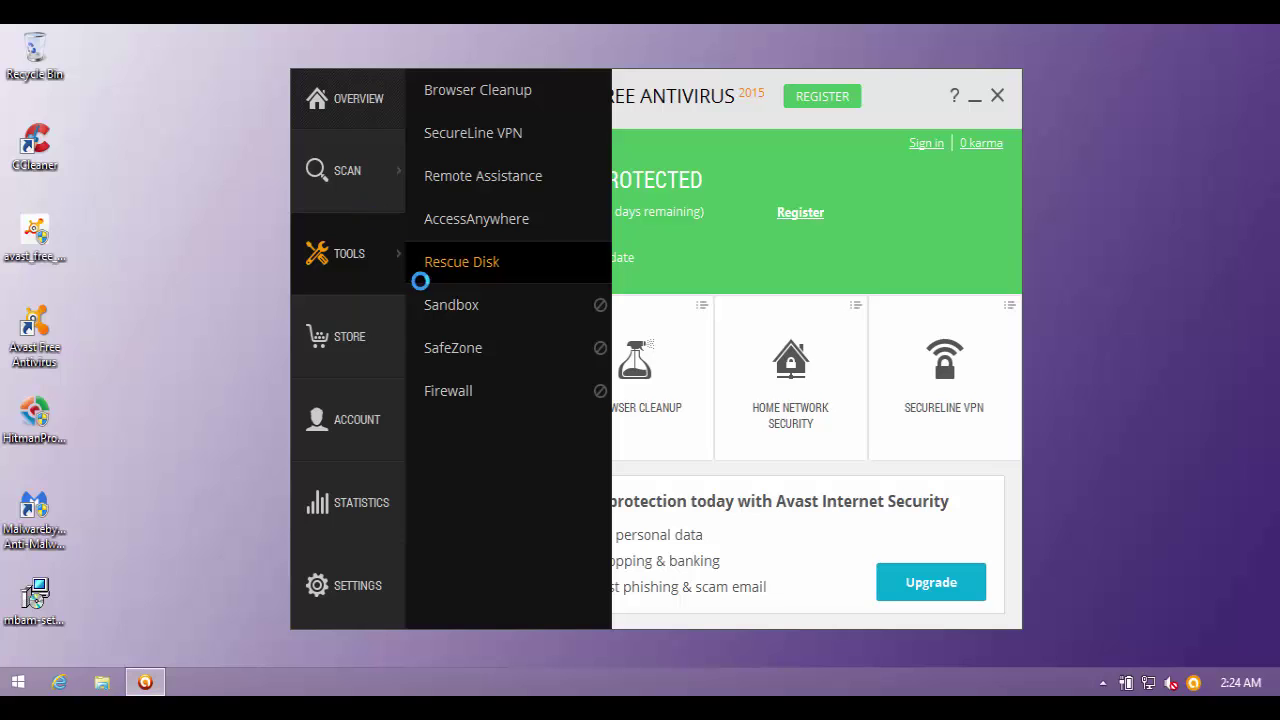